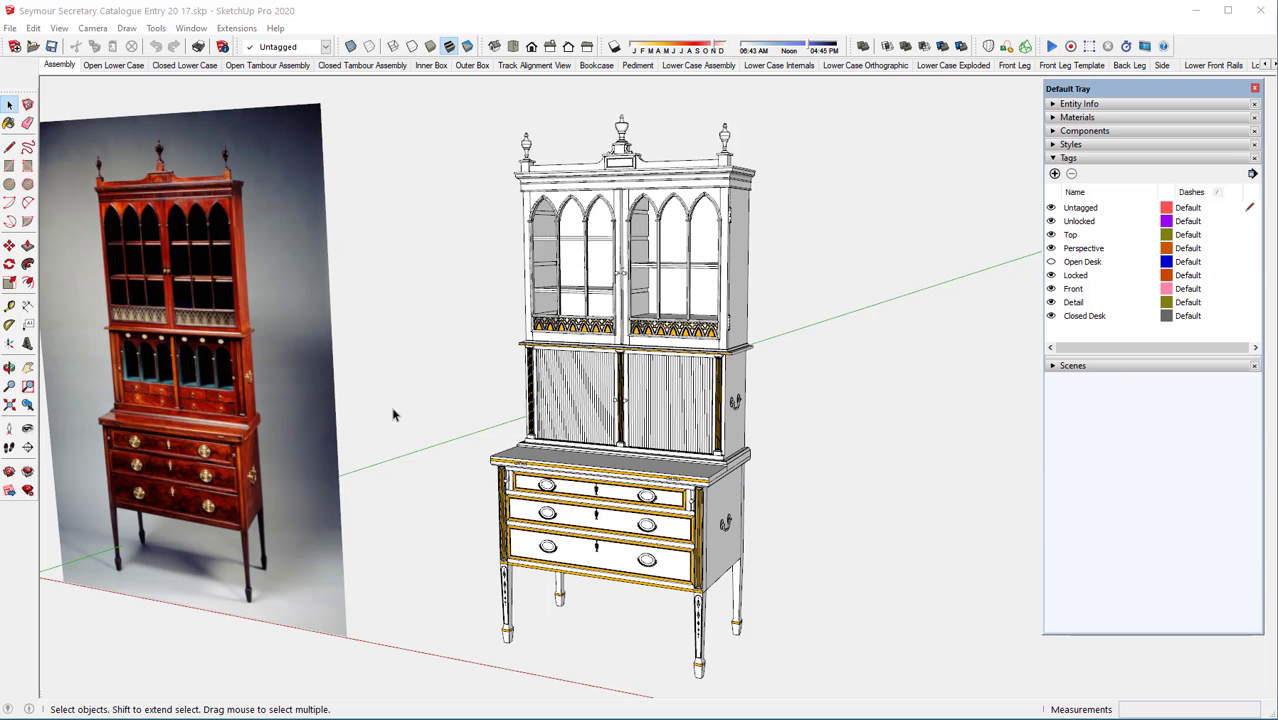
# Hide the Closed Desk tag and show the Open Desk tag on the full secretary assembly.
pyautogui.scroll(2, 448, 425)
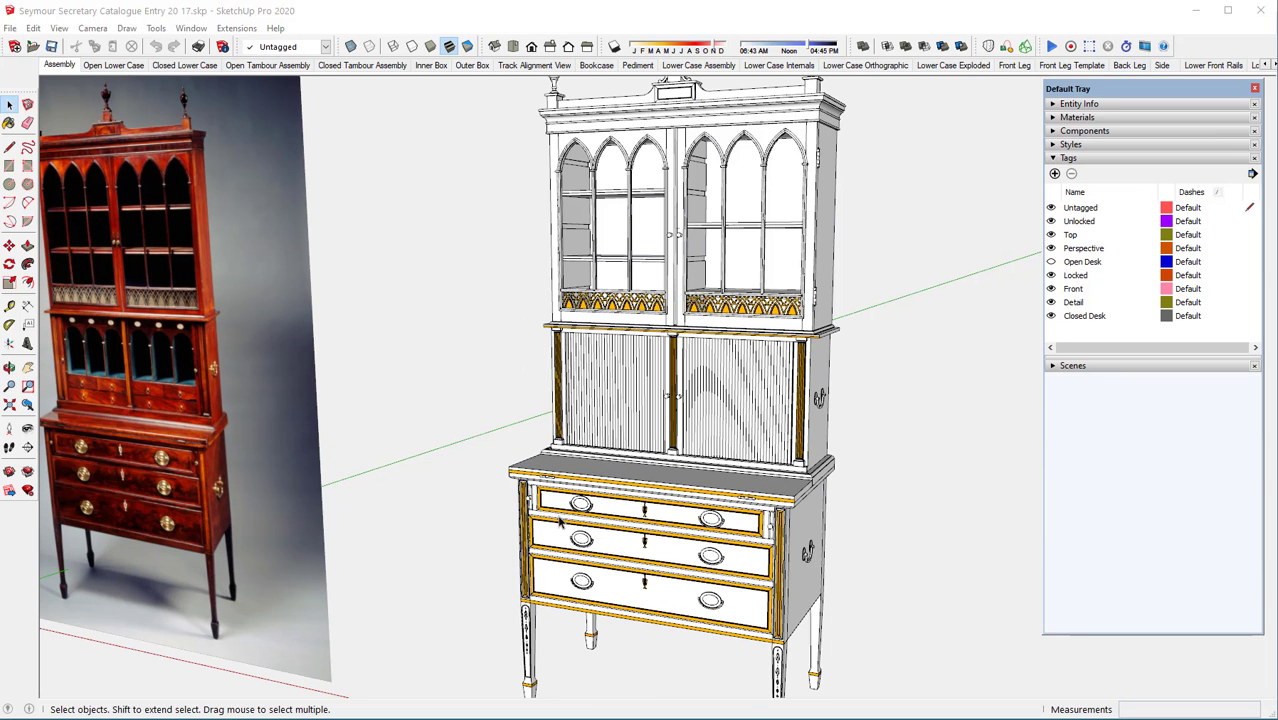
pyautogui.scroll(-2, 556, 520)
pyautogui.scroll(-1, 550, 510)
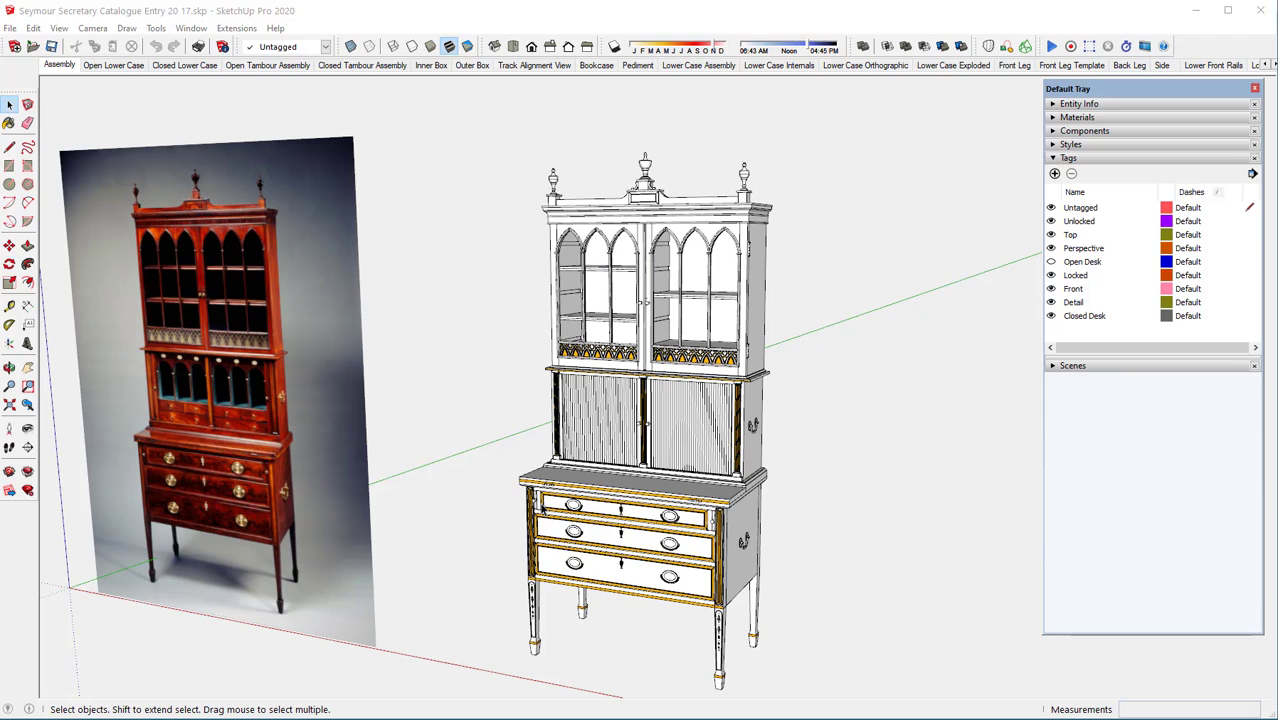
pyautogui.click(1051, 316)
pyautogui.click(1051, 262)
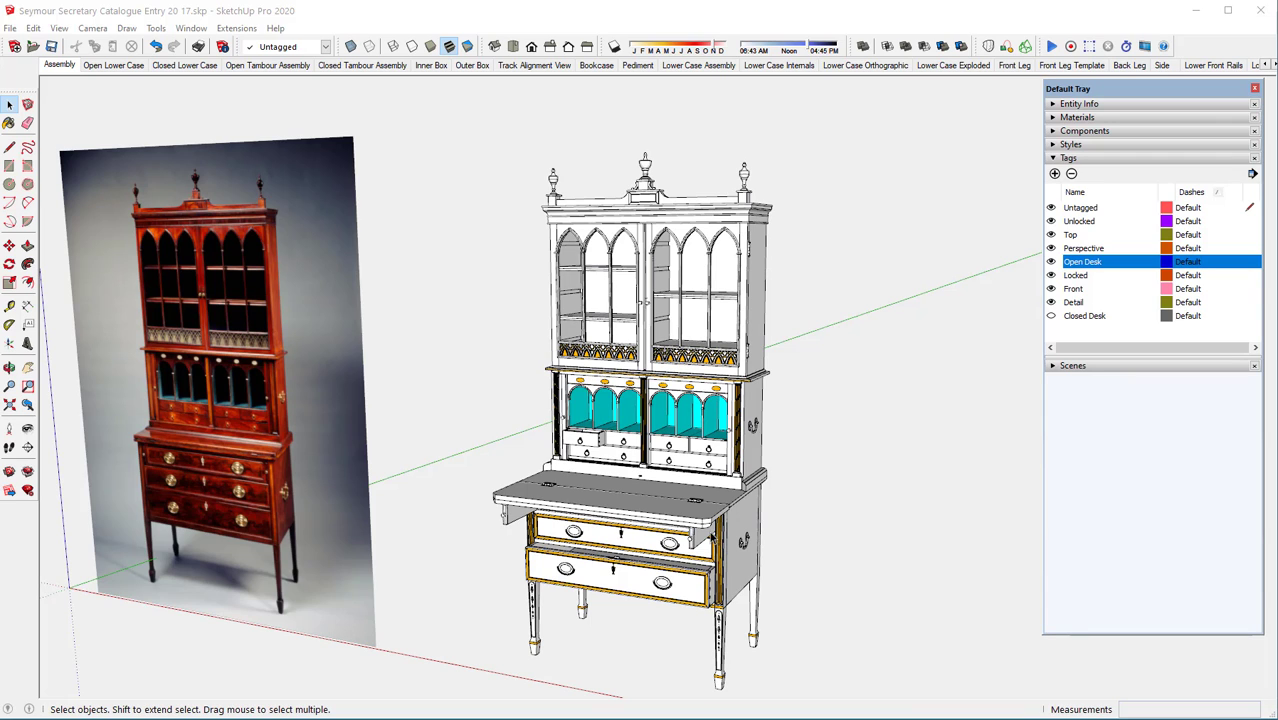
# Examine the pigeonholes, small drawers and fold-out writing surface of the opened desk.
pyautogui.scroll(1, 610, 410)
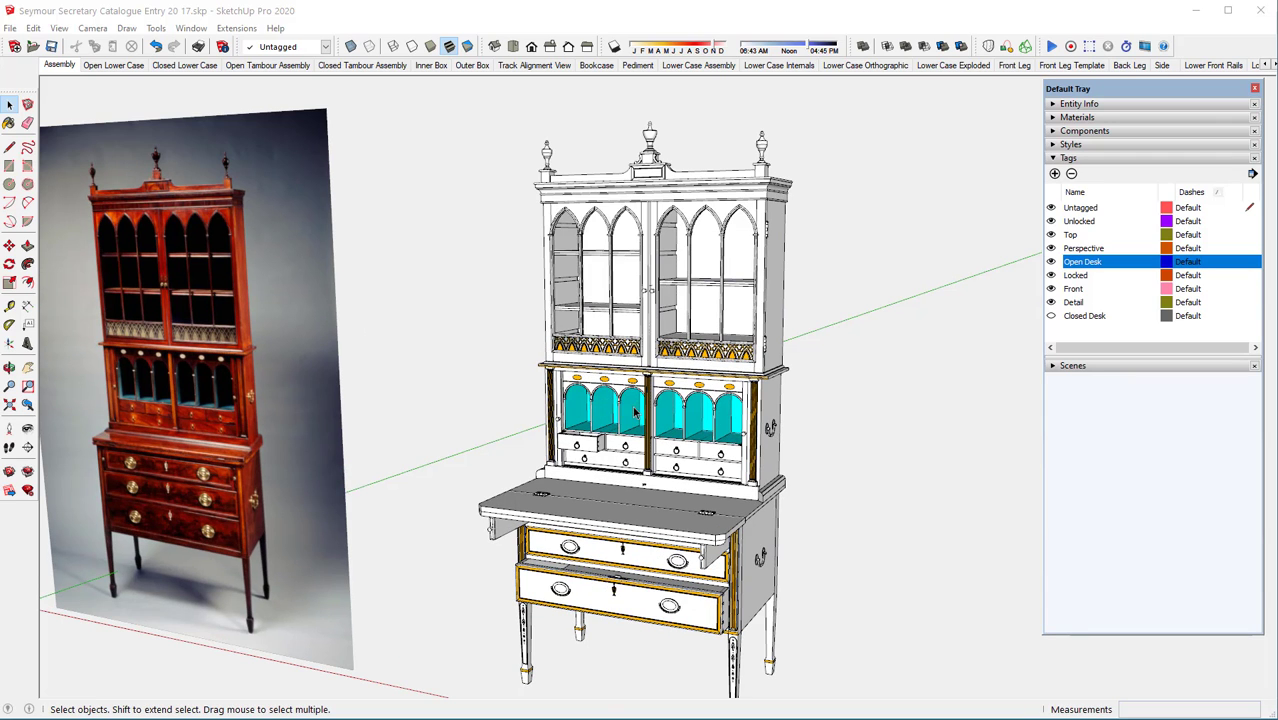
pyautogui.scroll(2, 670, 418)
pyautogui.scroll(3, 727, 440)
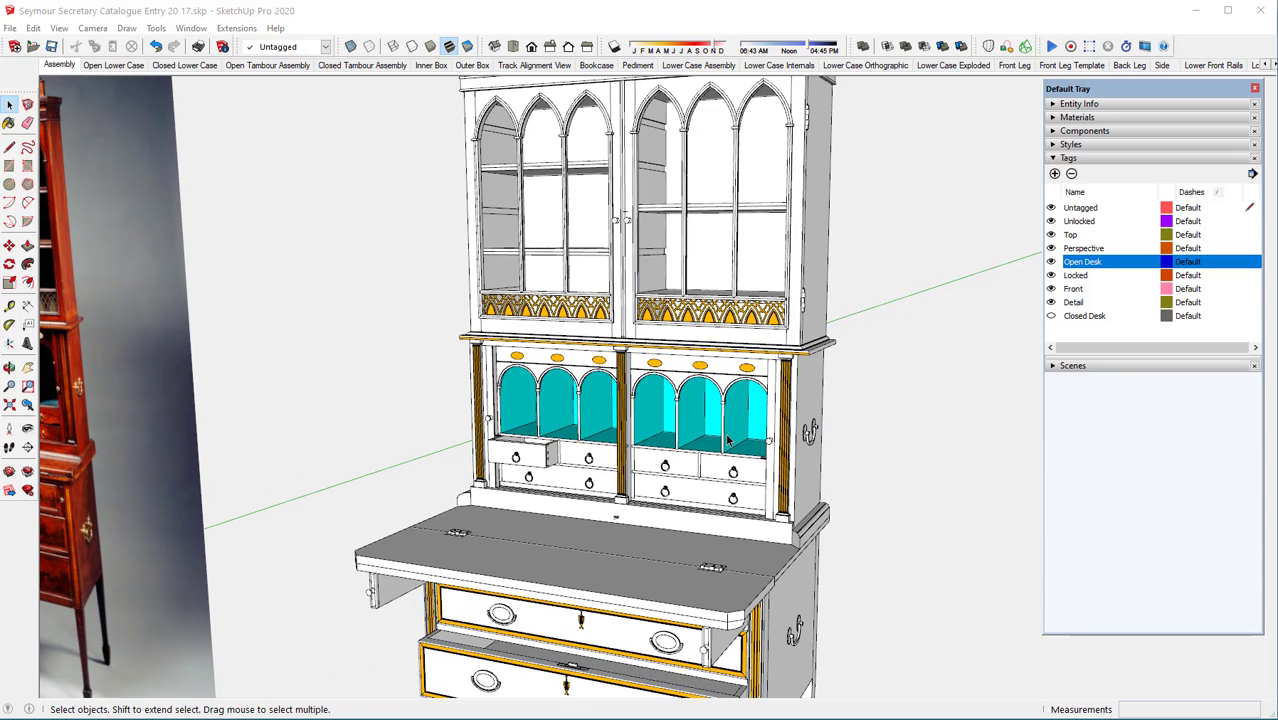
pyautogui.scroll(1, 727, 440)
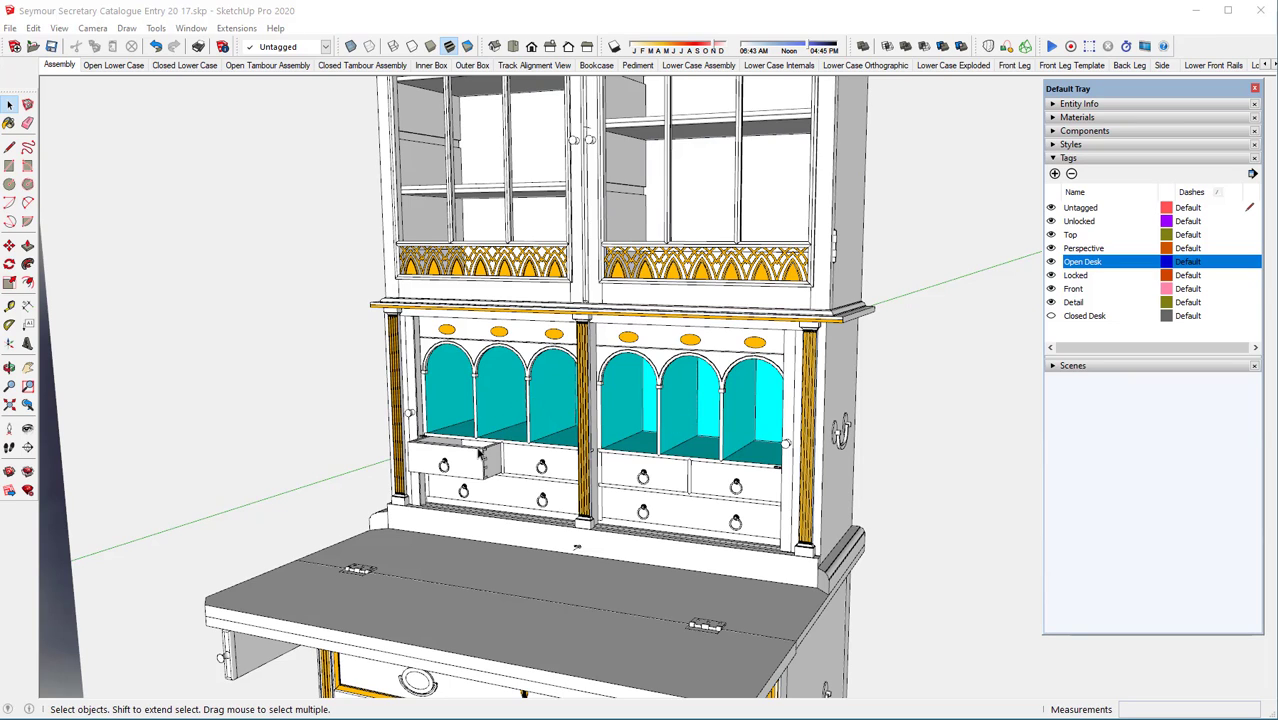
pyautogui.scroll(-1, 465, 455)
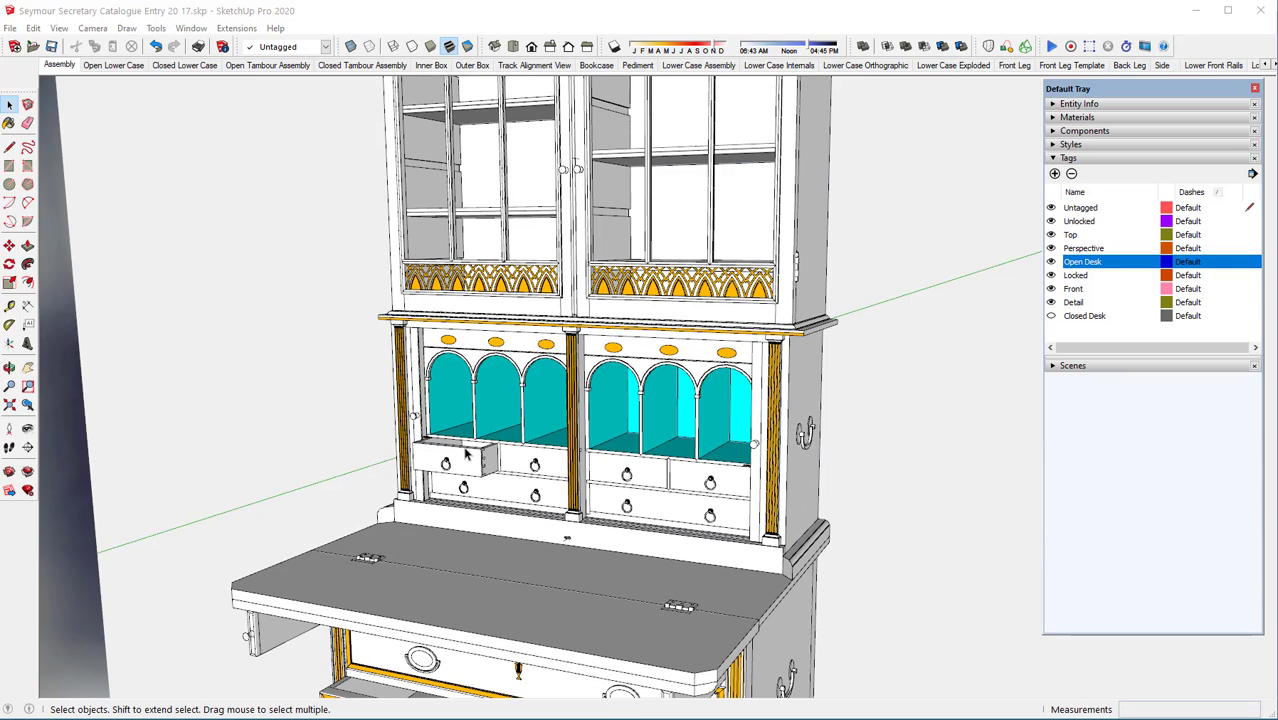
pyautogui.scroll(-3, 466, 450)
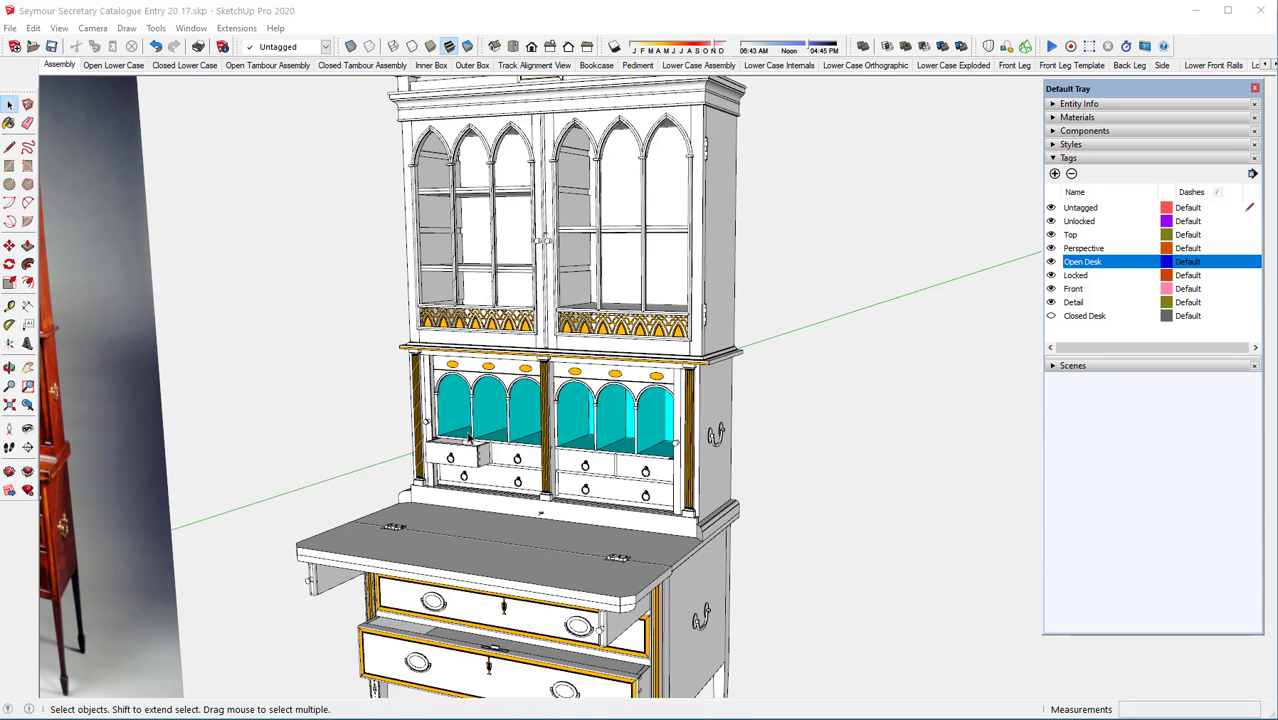
pyautogui.scroll(-2, 471, 436)
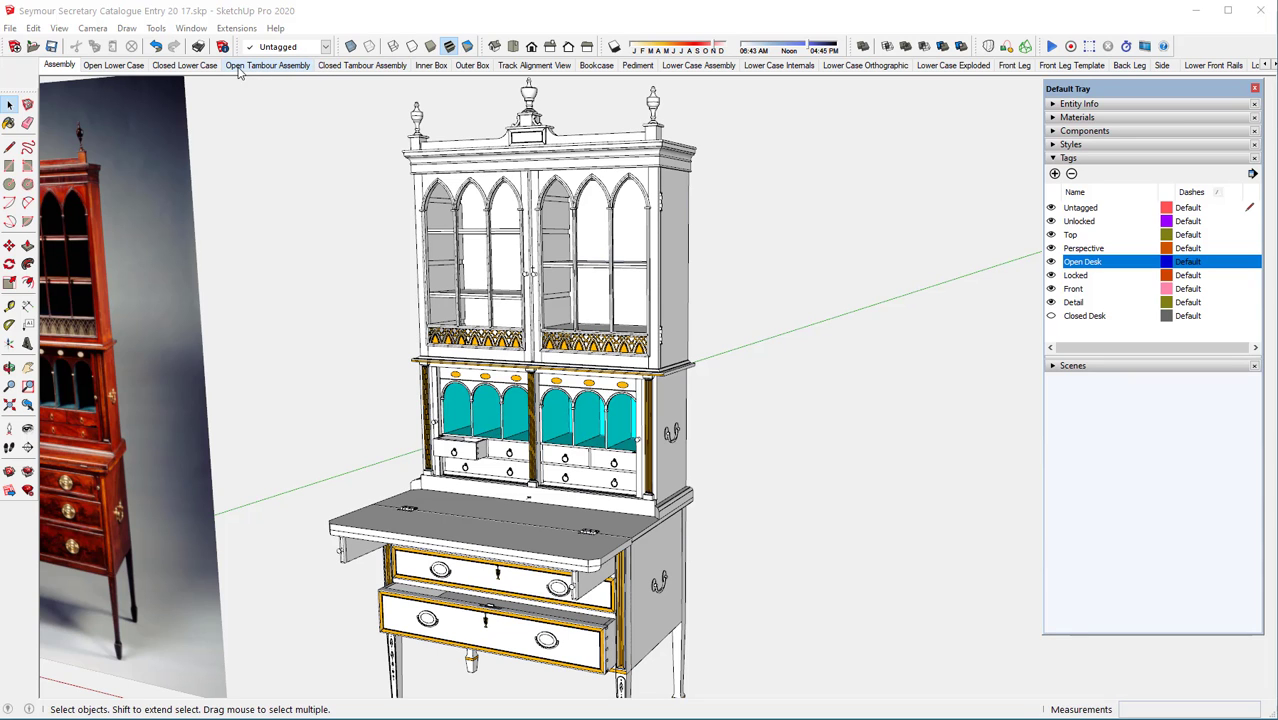
# Switch to the Open Lower Case scene and examine the keyhole escutcheon and lock on the pulled-out bottom drawer.
pyautogui.click(113, 65)
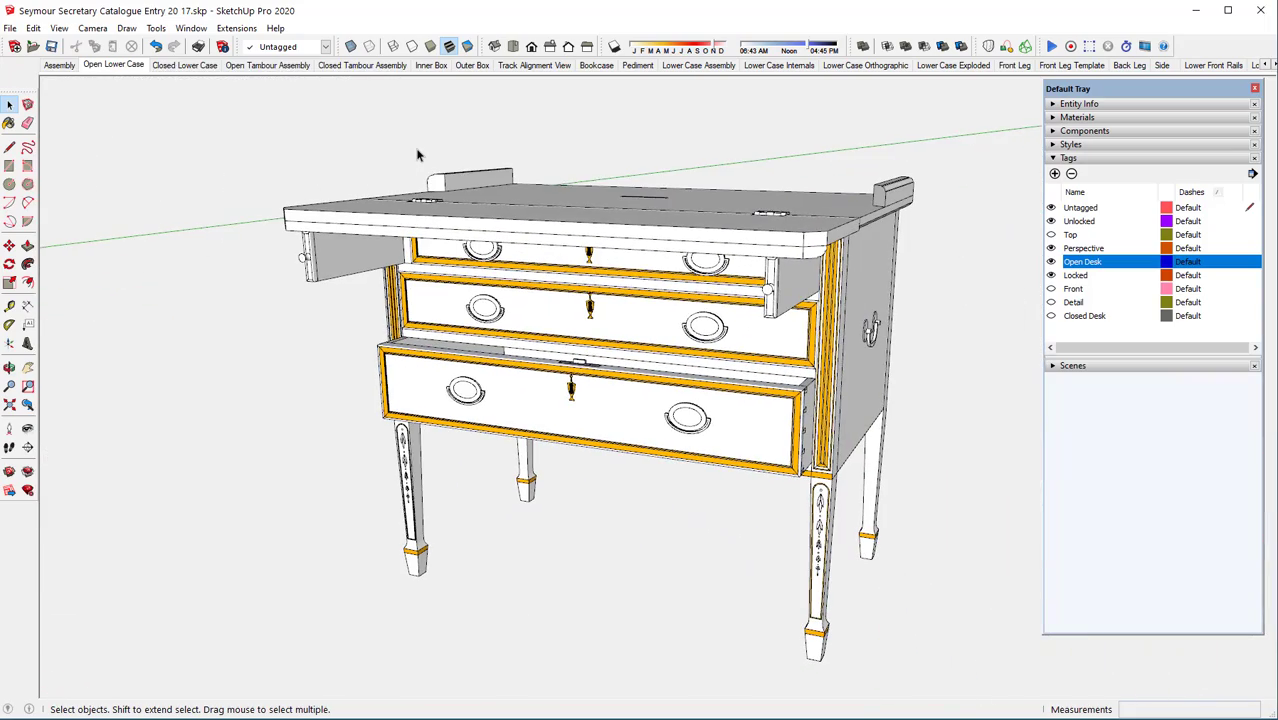
pyautogui.moveTo(466, 258); pyautogui.dragTo(385, 322, button='middle')
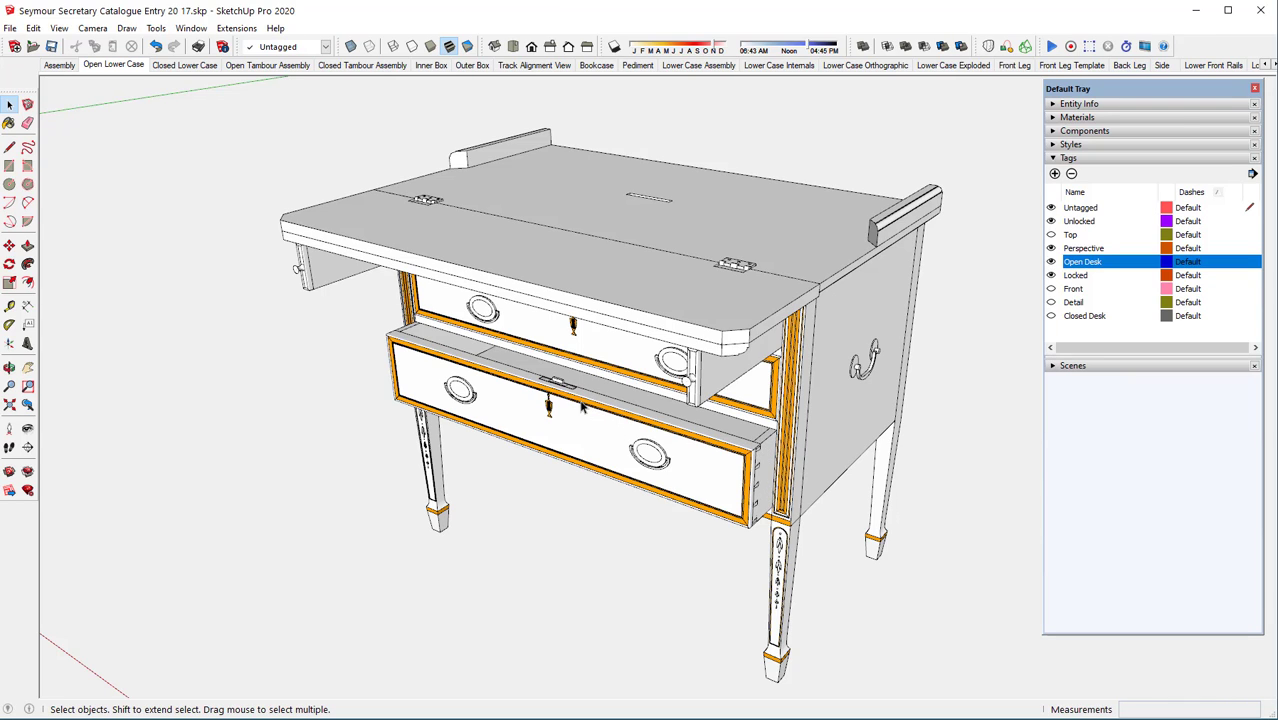
pyautogui.scroll(1, 548, 408)
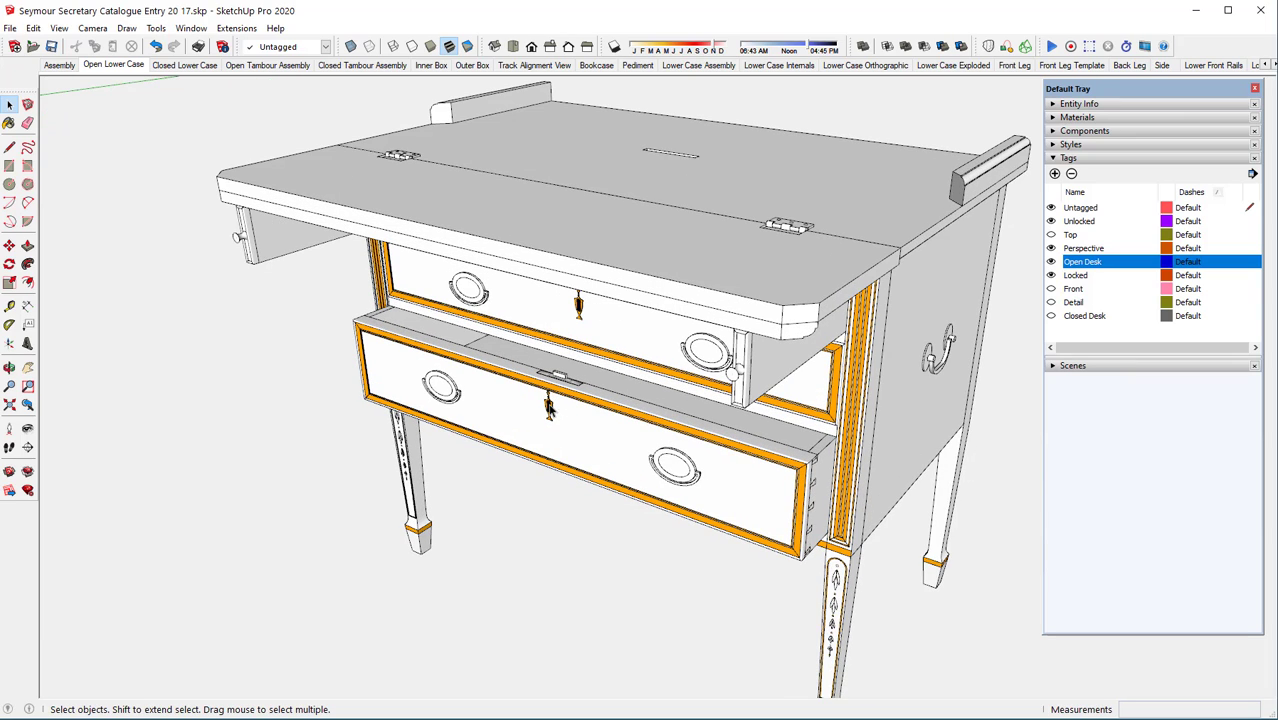
pyautogui.scroll(4, 548, 408)
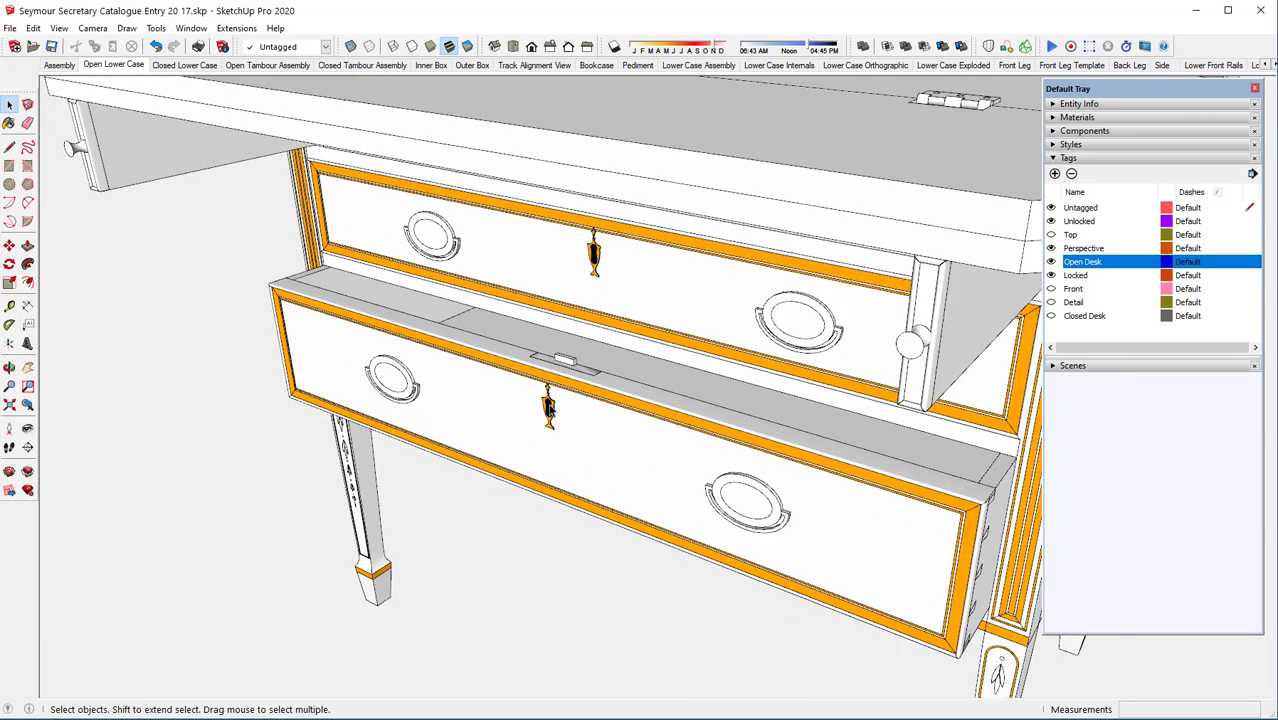
pyautogui.scroll(1, 548, 408)
pyautogui.scroll(3, 548, 408)
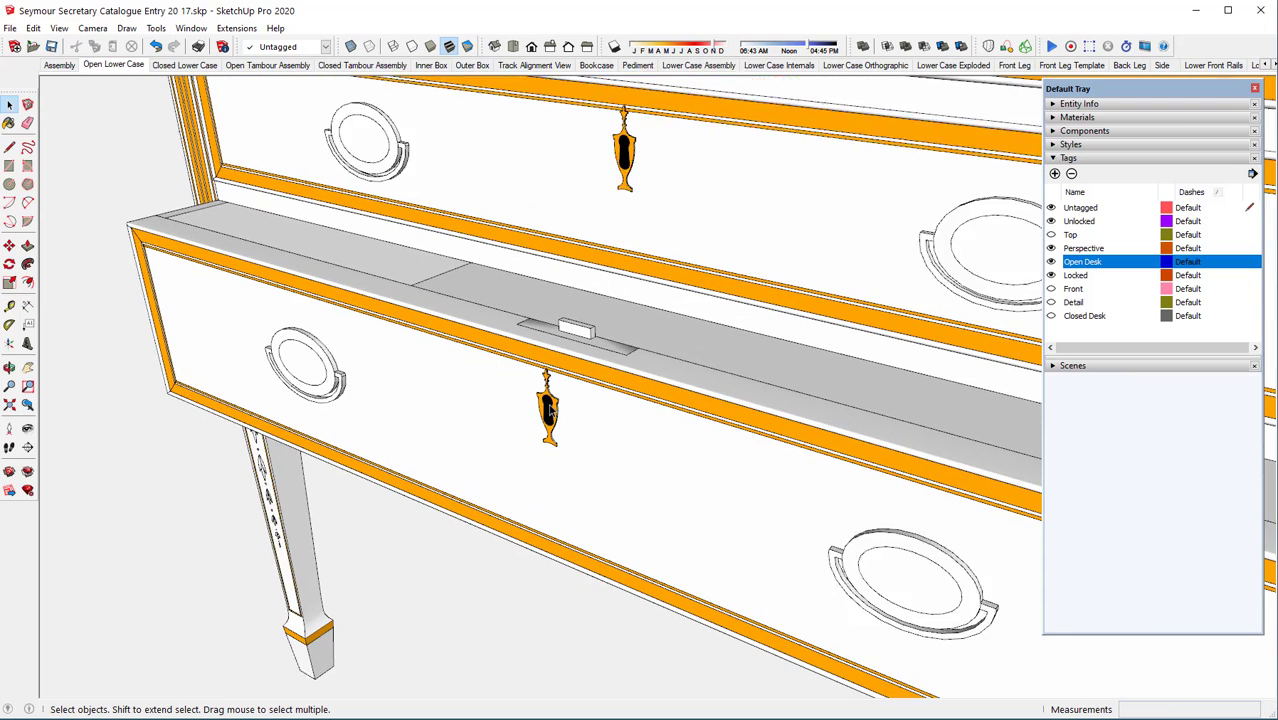
pyautogui.press('o')
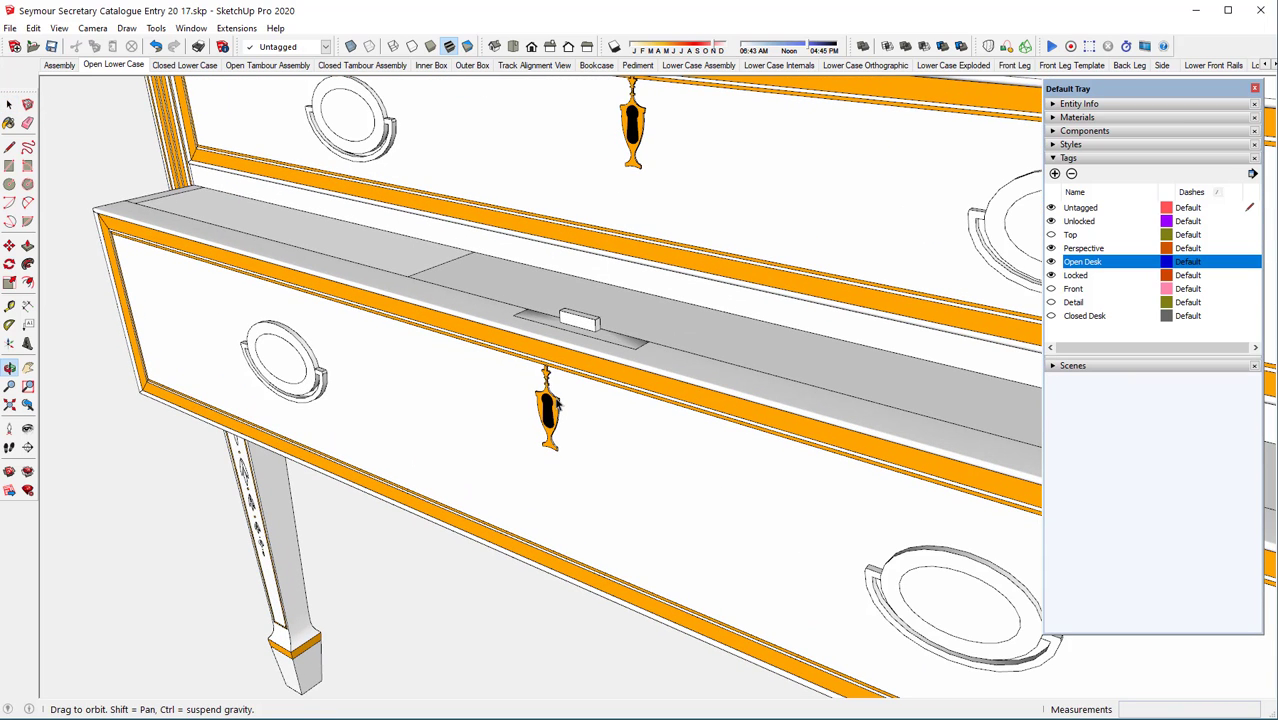
pyautogui.moveTo(556, 401); pyautogui.dragTo(556, 387)
pyautogui.press('space')
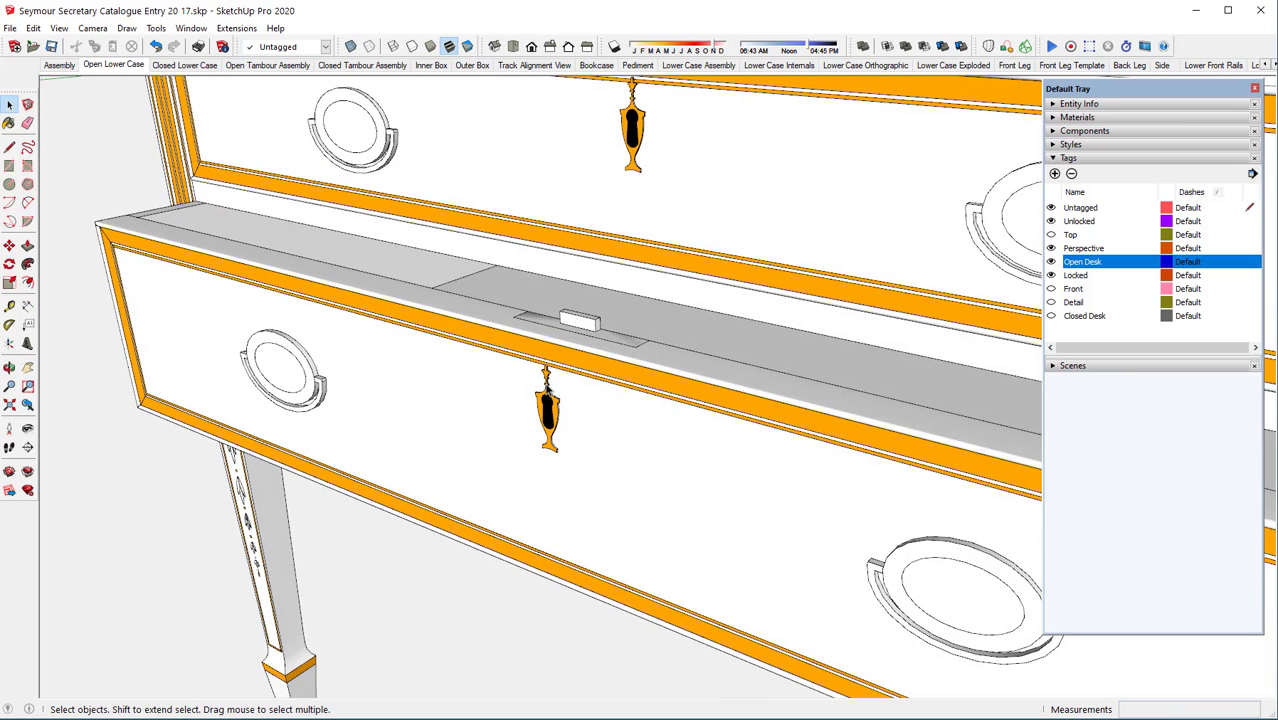
pyautogui.scroll(-1, 536, 399)
pyautogui.scroll(-5, 534, 397)
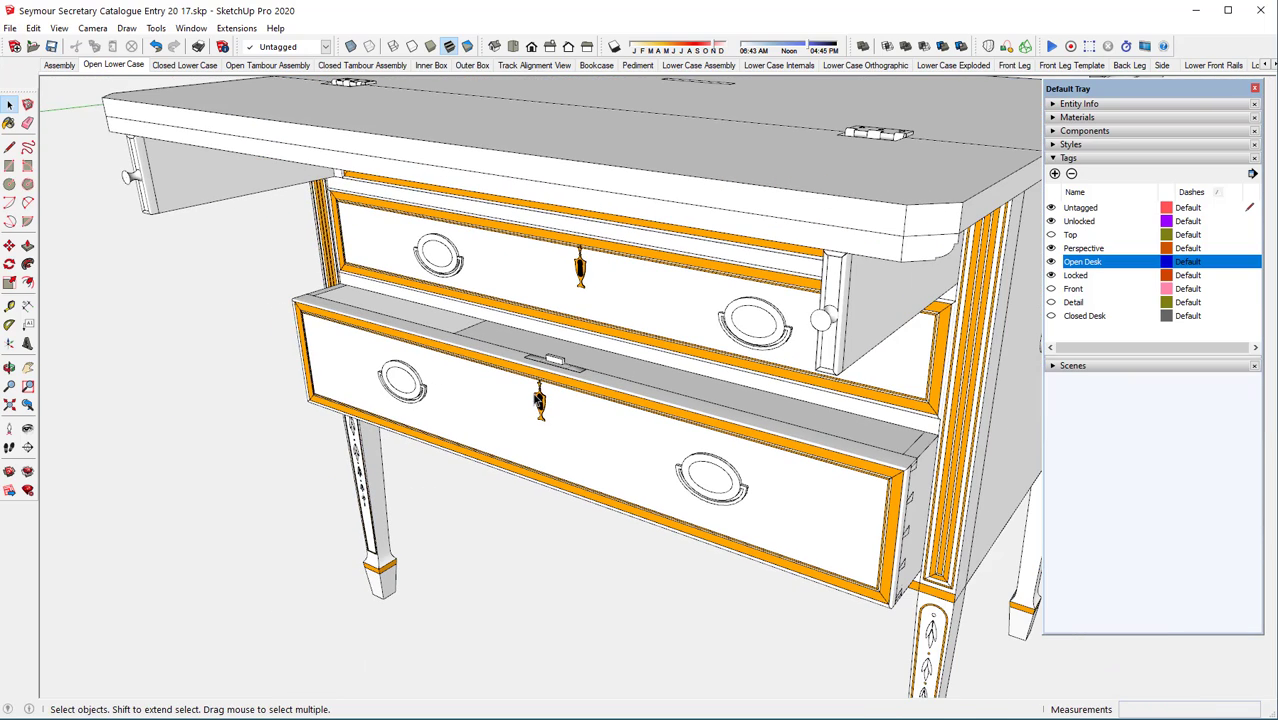
pyautogui.scroll(-2, 538, 400)
pyautogui.scroll(-2, 535, 382)
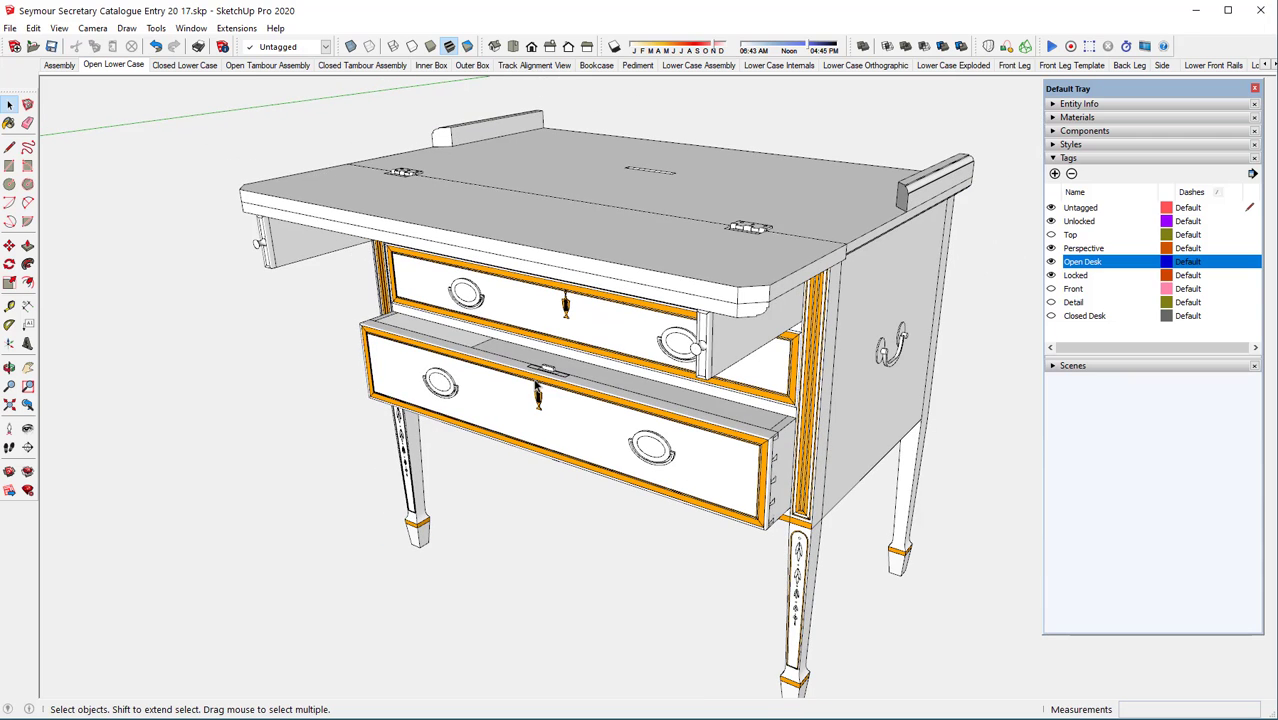
# Examine the inlaid flower pattern, stringing and cuff banding on the lower case's front leg.
pyautogui.scroll(3, 808, 678)
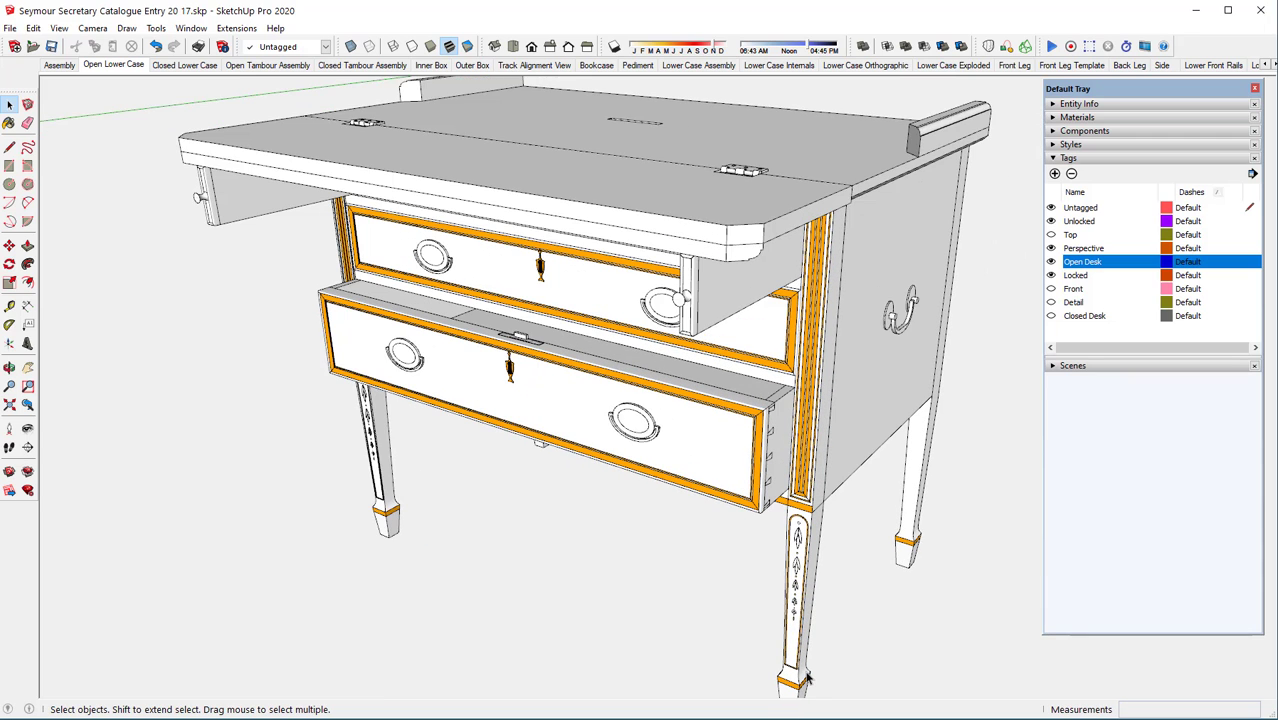
pyautogui.scroll(3, 800, 680)
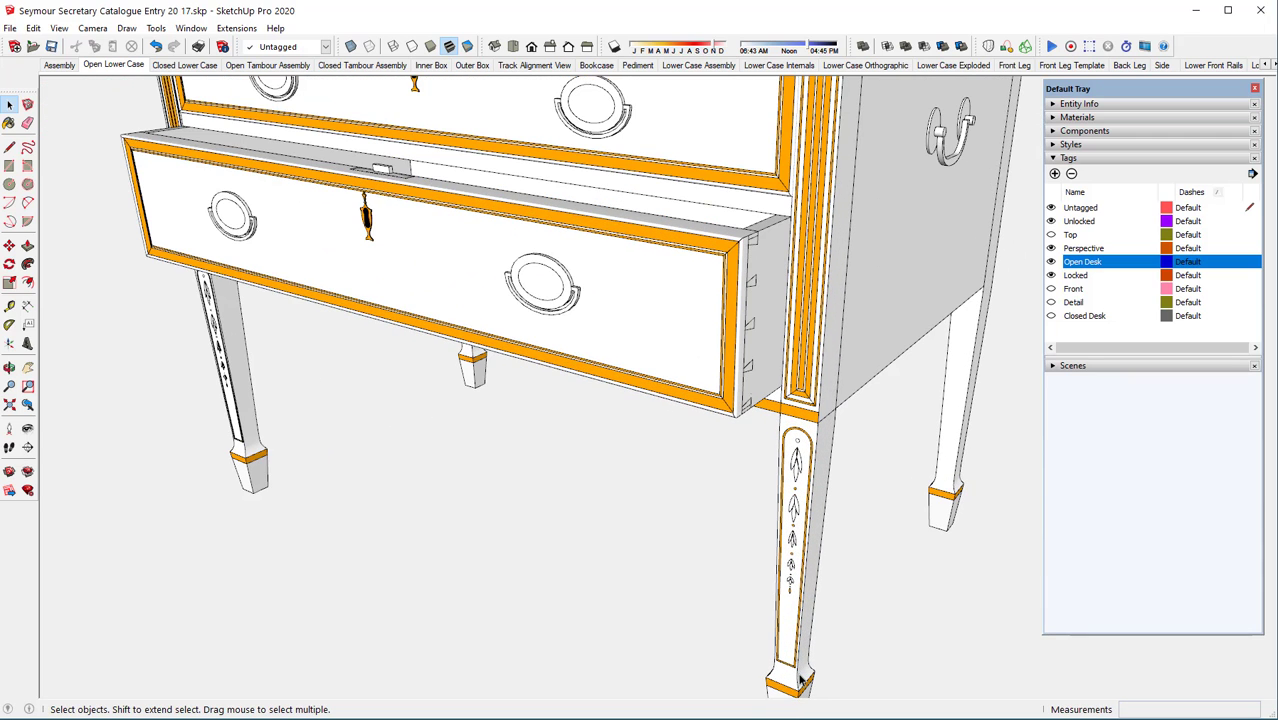
pyautogui.scroll(-1, 793, 458)
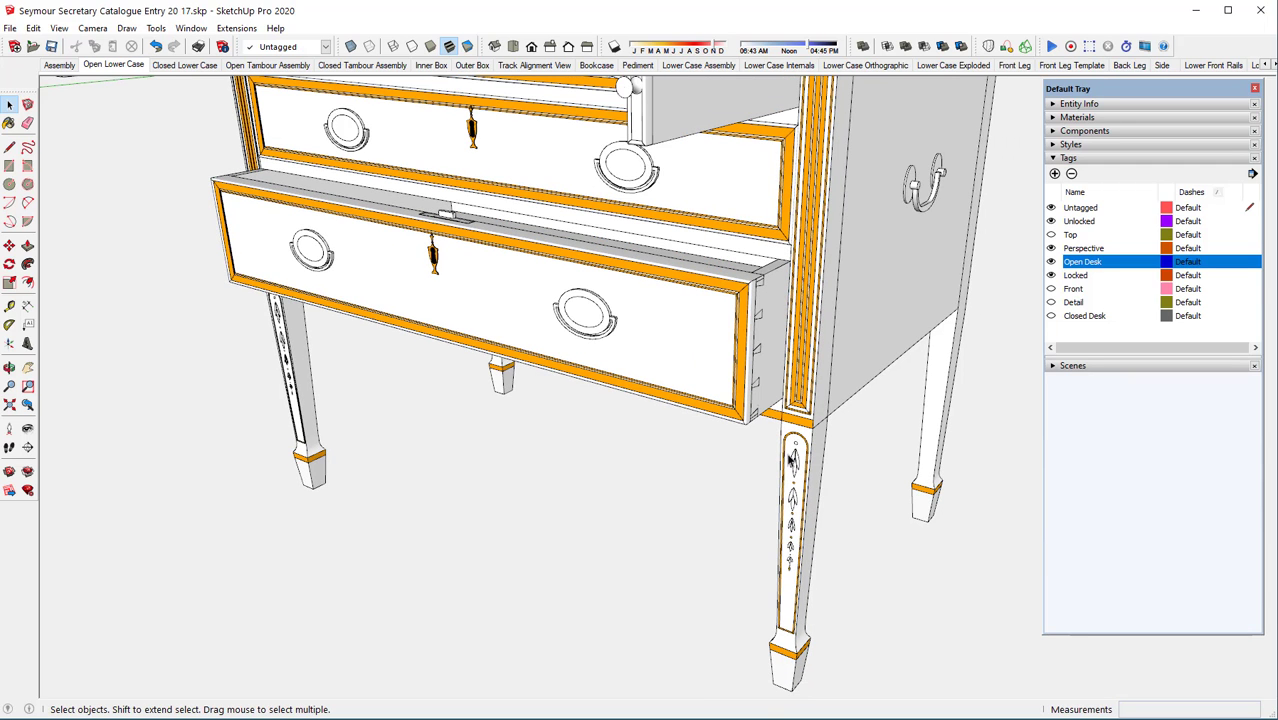
pyautogui.scroll(-1, 793, 458)
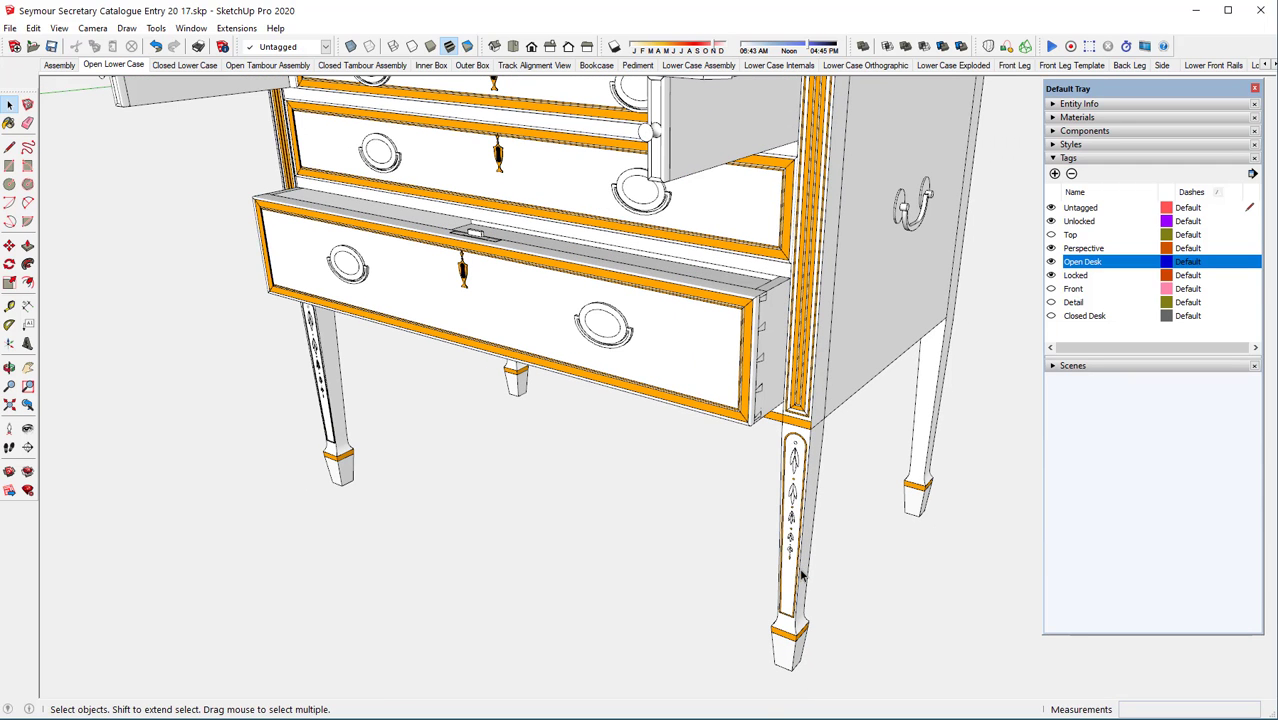
pyautogui.scroll(1, 801, 572)
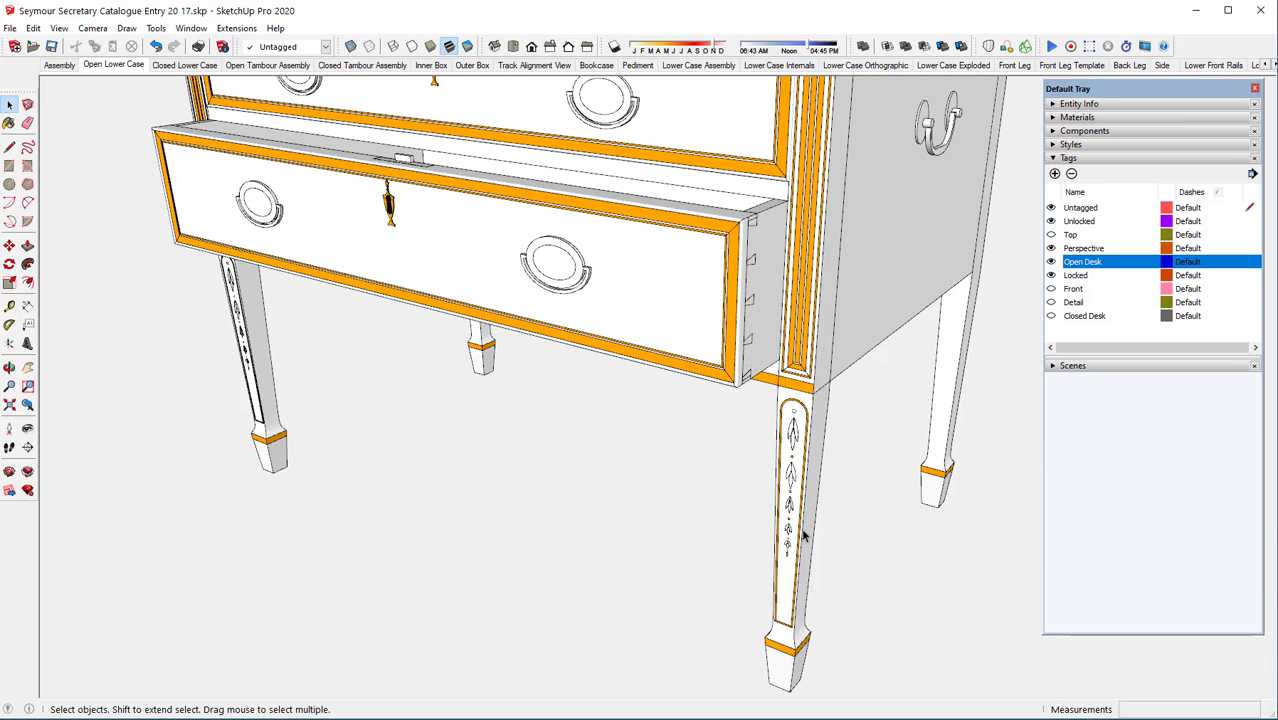
pyautogui.scroll(1, 803, 555)
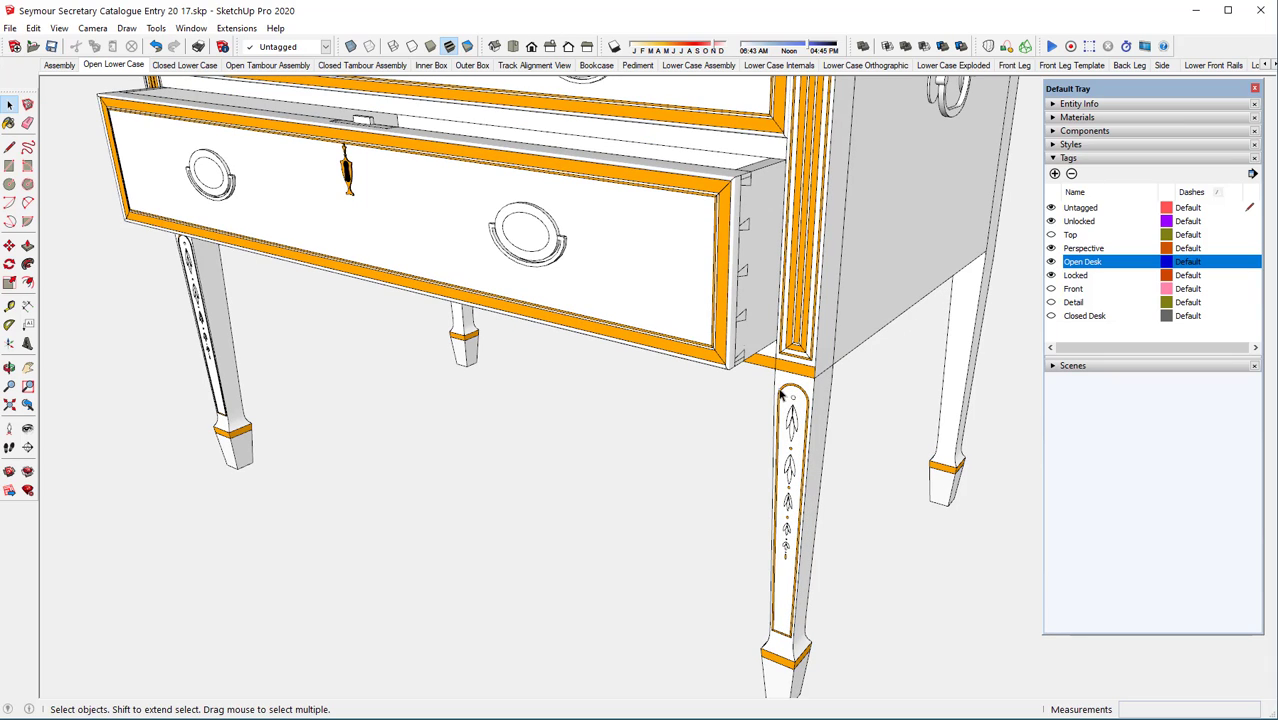
pyautogui.scroll(-2, 781, 456)
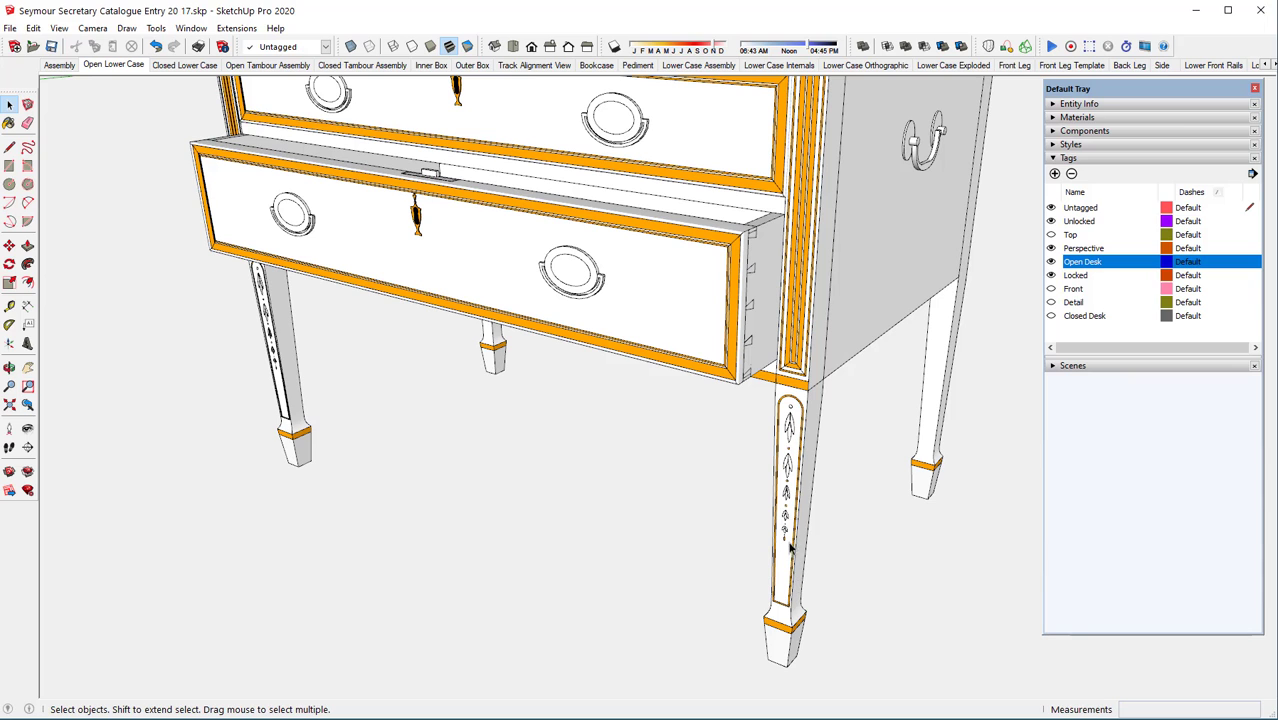
pyautogui.scroll(-3, 753, 606)
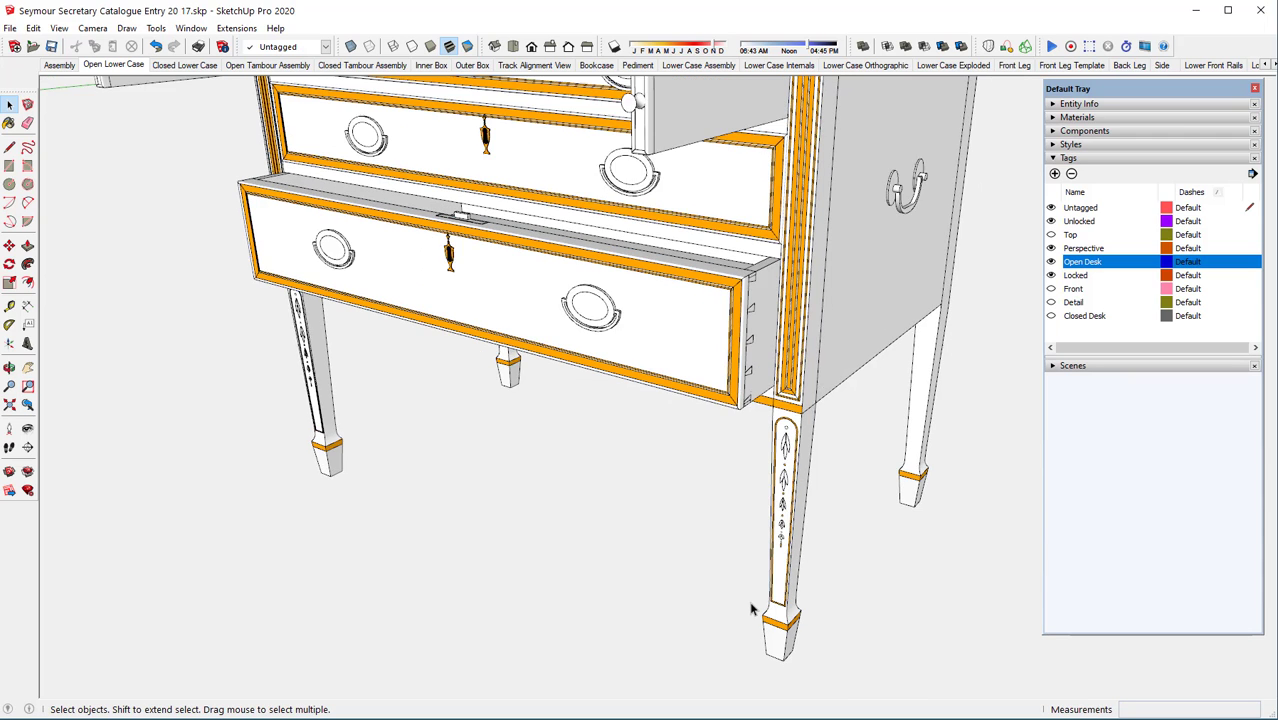
pyautogui.scroll(-2, 751, 603)
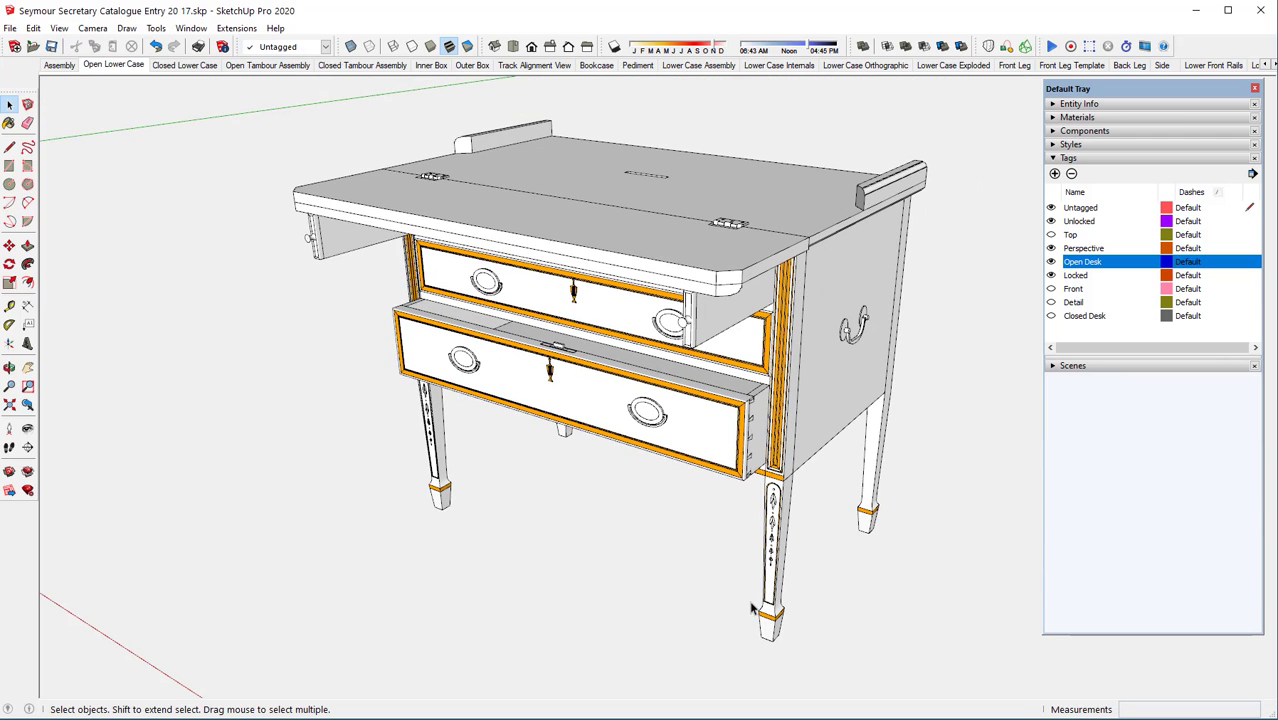
# Inspect the hinged writing surface and its supports, and switch the visible tag from Open Desk to Closed Desk.
pyautogui.moveTo(815, 264); pyautogui.dragTo(757, 327, button='middle')
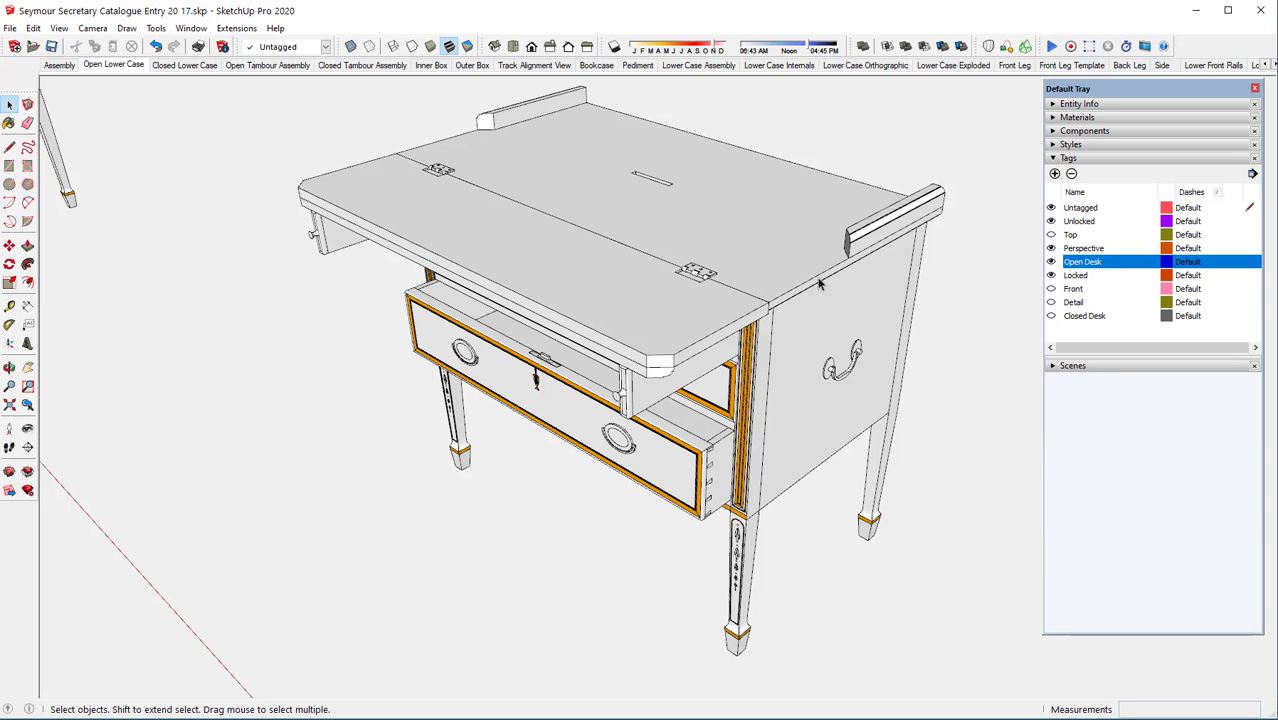
pyautogui.moveTo(812, 272); pyautogui.dragTo(806, 208, button='middle')
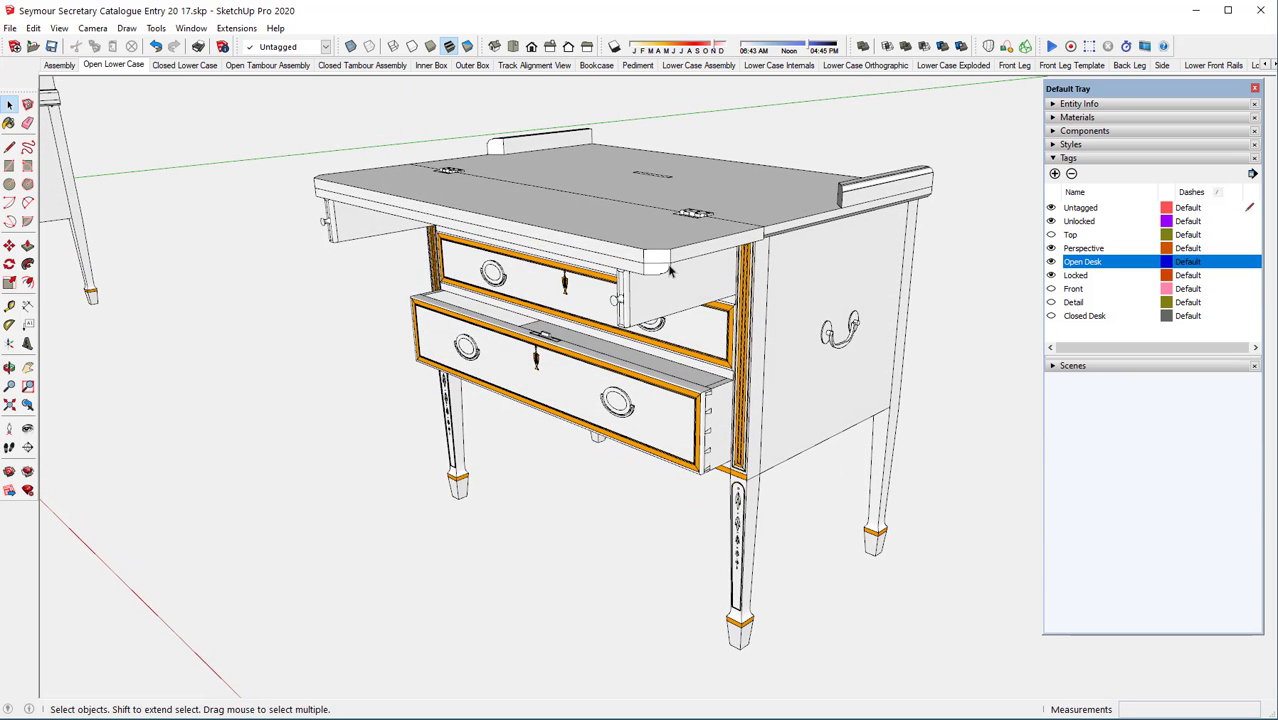
pyautogui.moveTo(657, 275); pyautogui.dragTo(666, 200, button='middle')
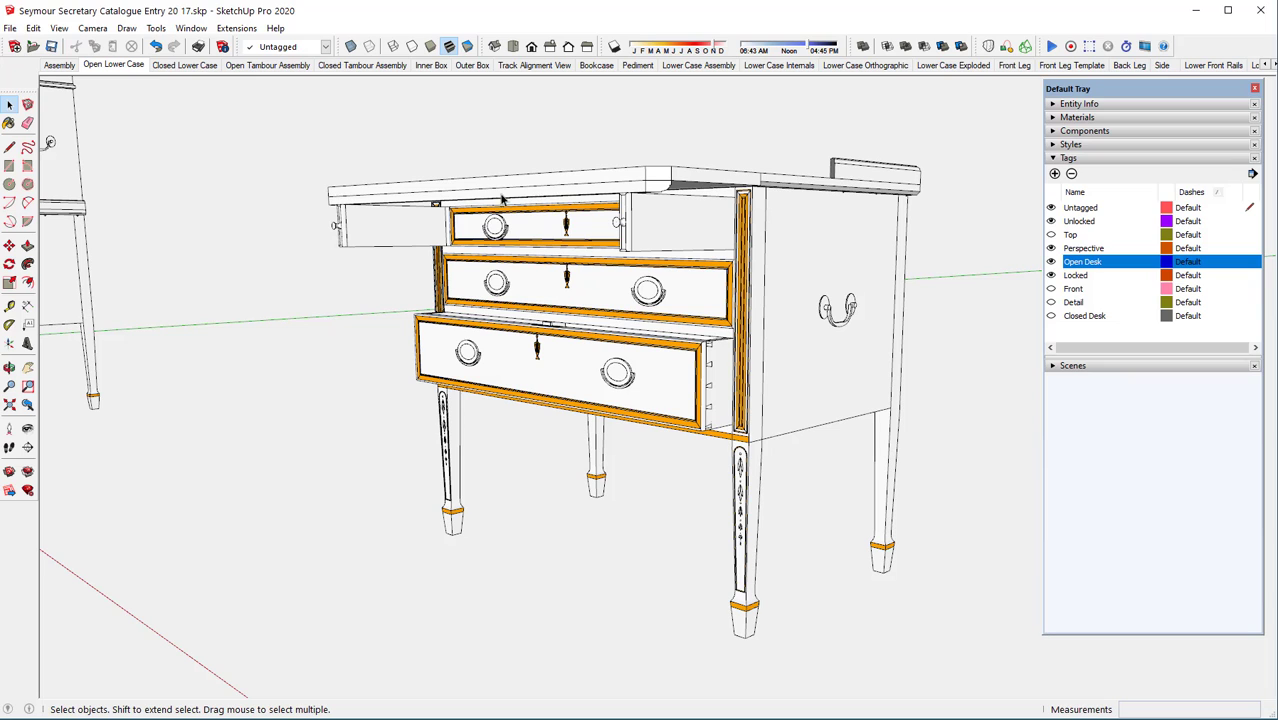
pyautogui.moveTo(643, 180); pyautogui.dragTo(530, 336, button='middle')
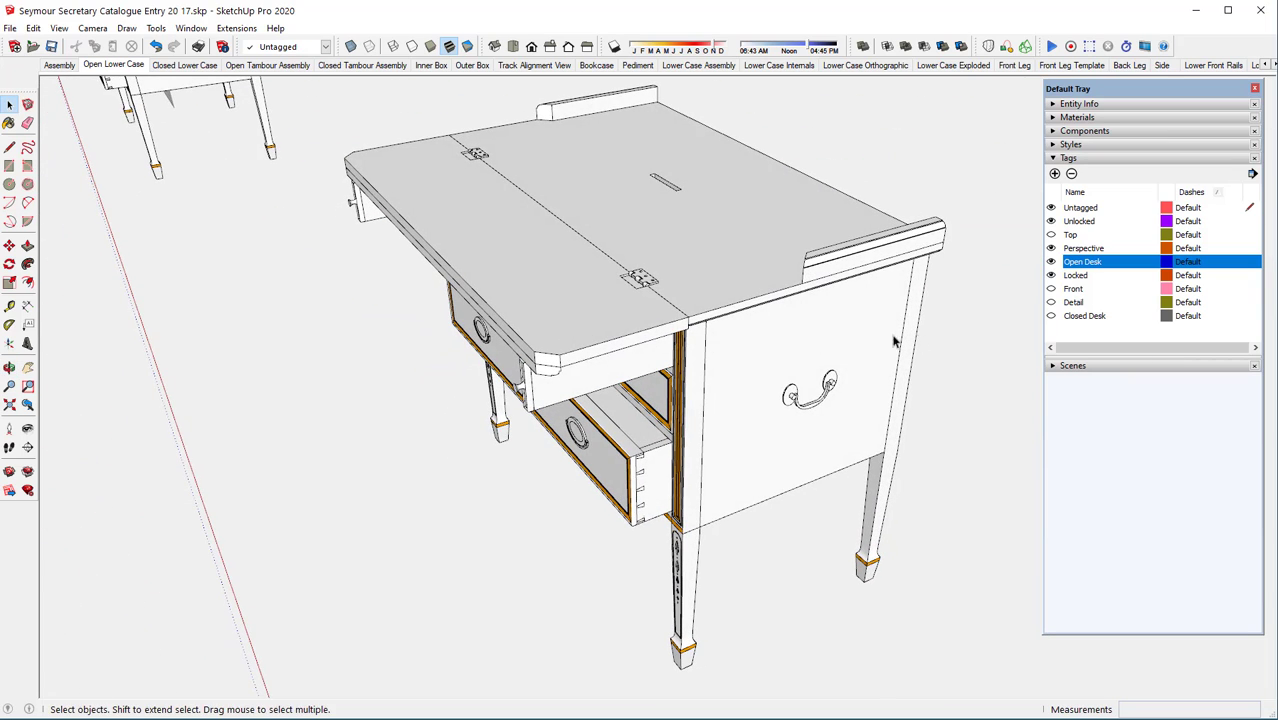
pyautogui.click(1051, 316)
pyautogui.click(1051, 261)
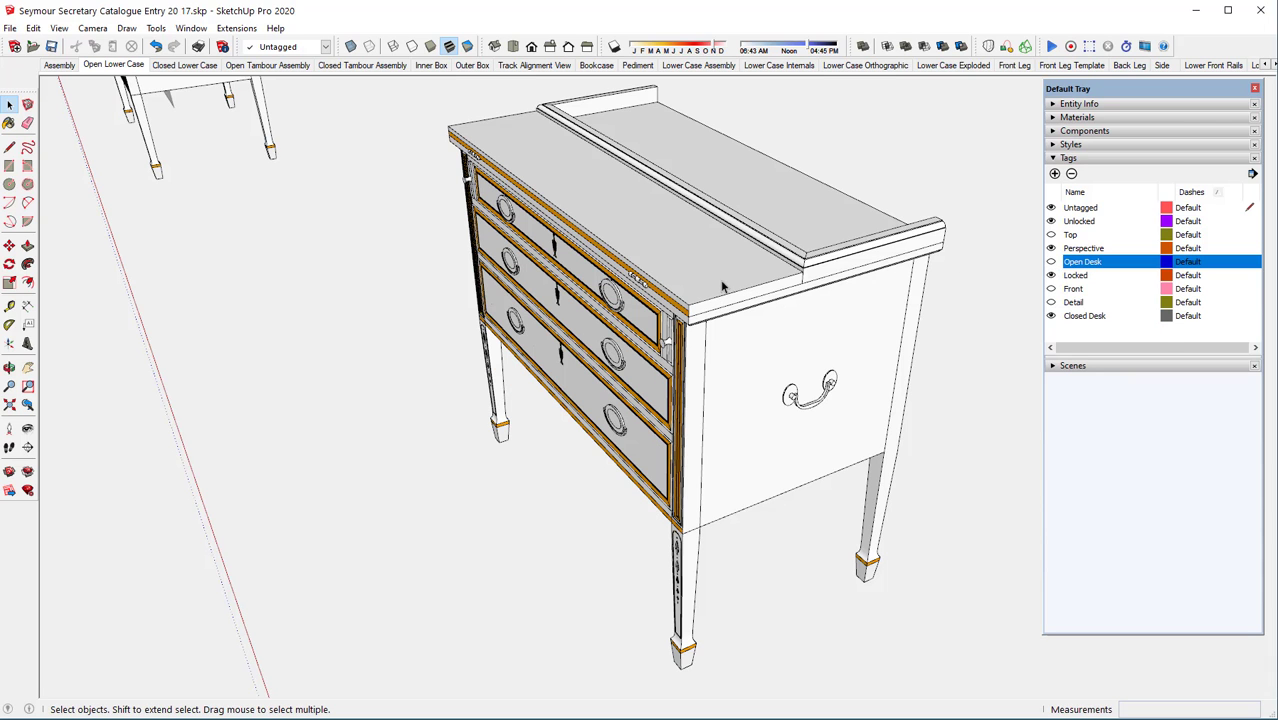
# Examine the moulding and the slot on top of the closed lower case from the side and rear.
pyautogui.moveTo(787, 288); pyautogui.dragTo(683, 266, button='middle')
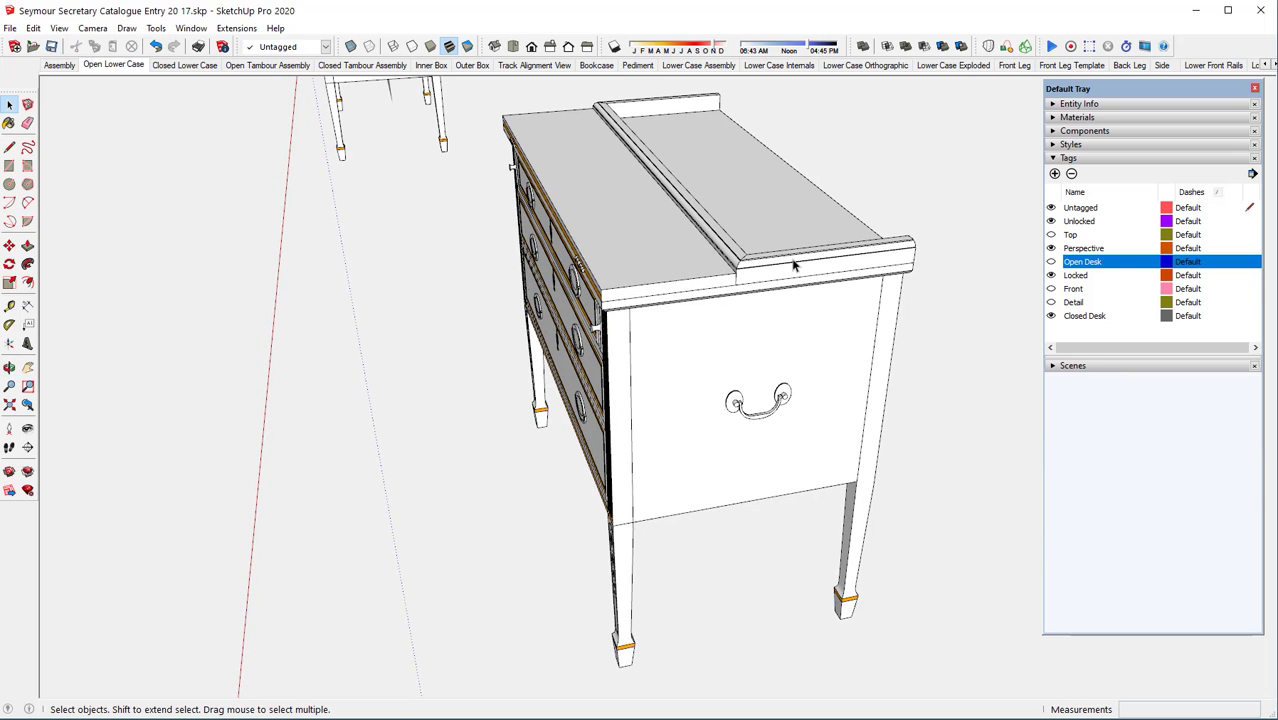
pyautogui.moveTo(793, 265); pyautogui.dragTo(550, 326, button='middle')
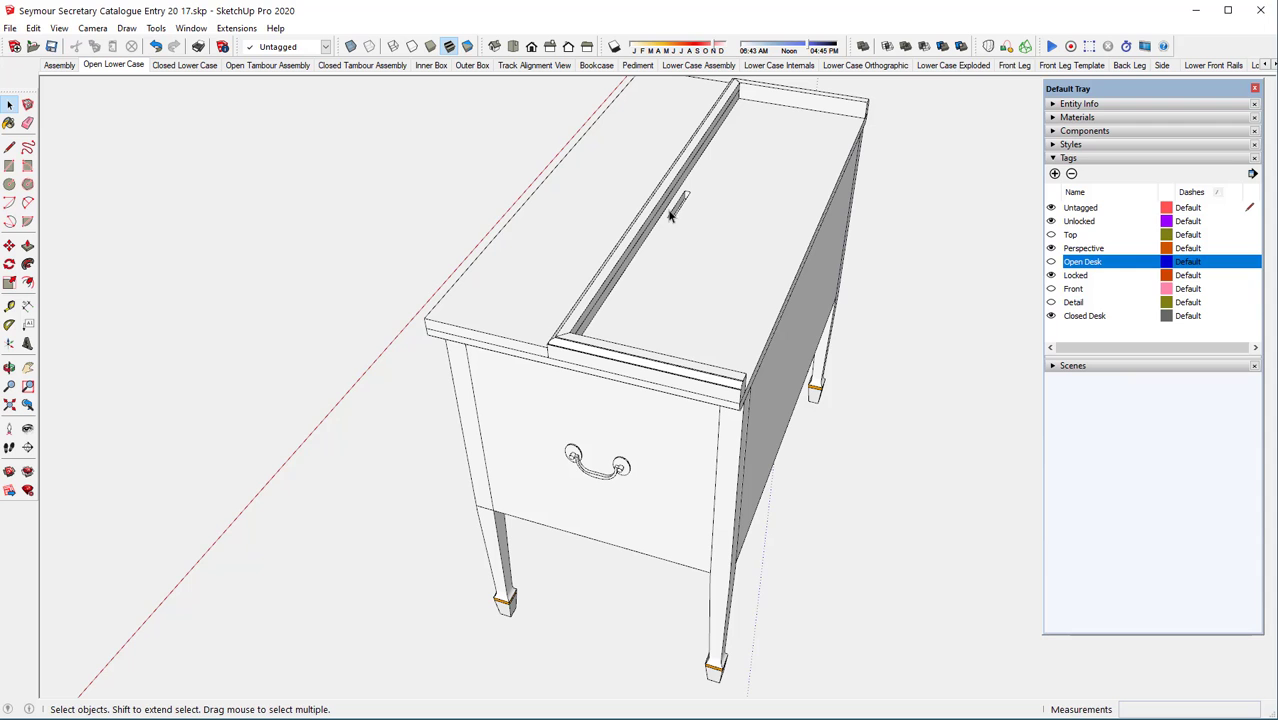
pyautogui.scroll(4, 688, 196)
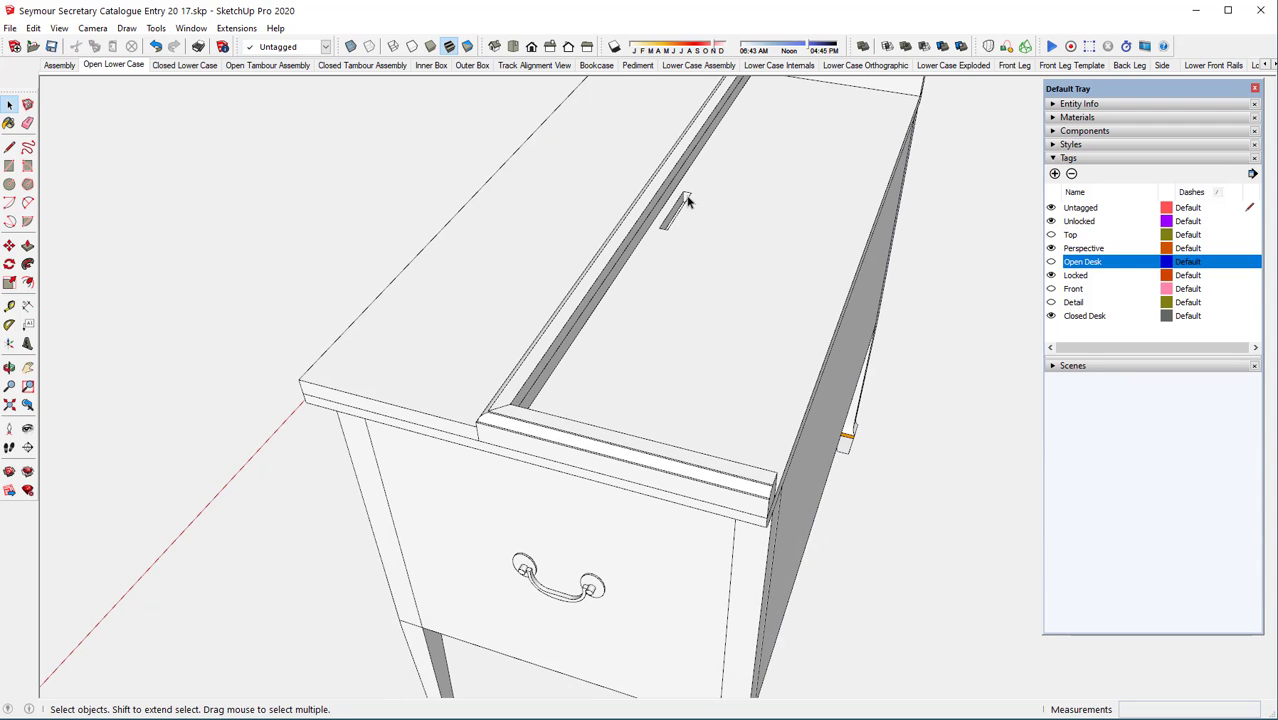
# Examine the moulding around the closed lower case's top from the side, and view the whole case from the front.
pyautogui.moveTo(673, 251); pyautogui.dragTo(662, 197, button='middle')
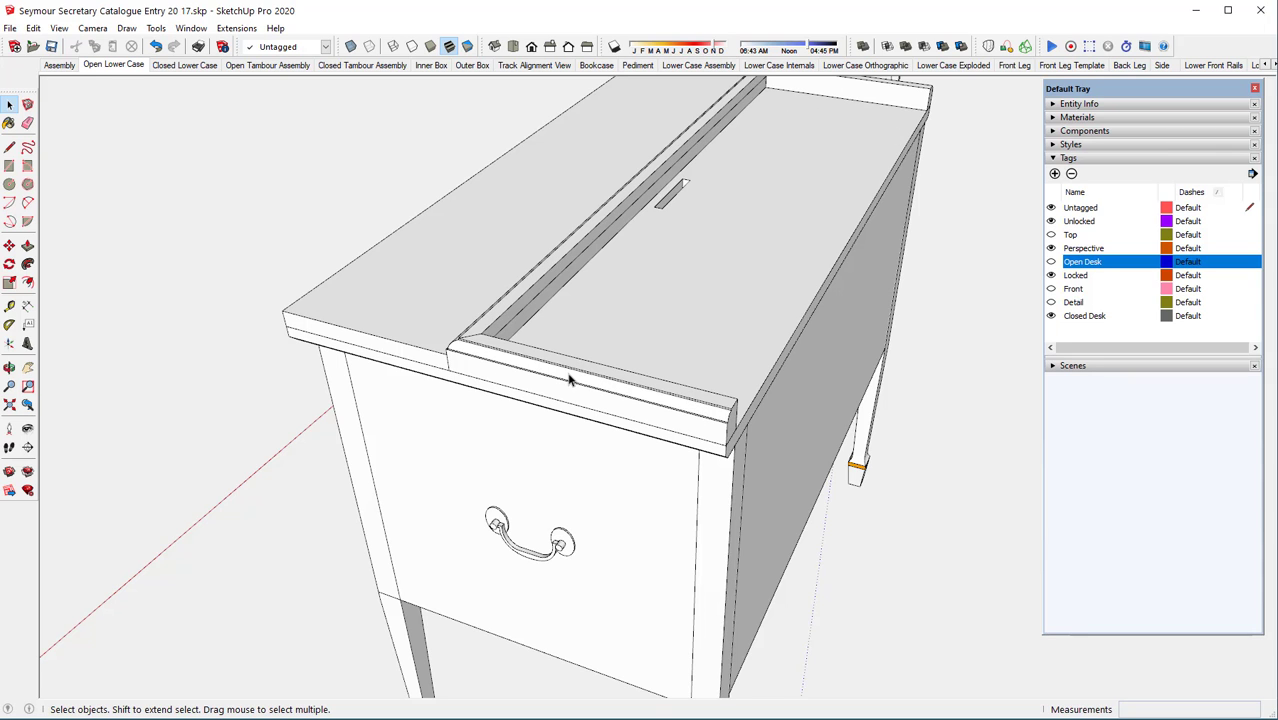
pyautogui.moveTo(571, 377); pyautogui.dragTo(633, 357, button='middle')
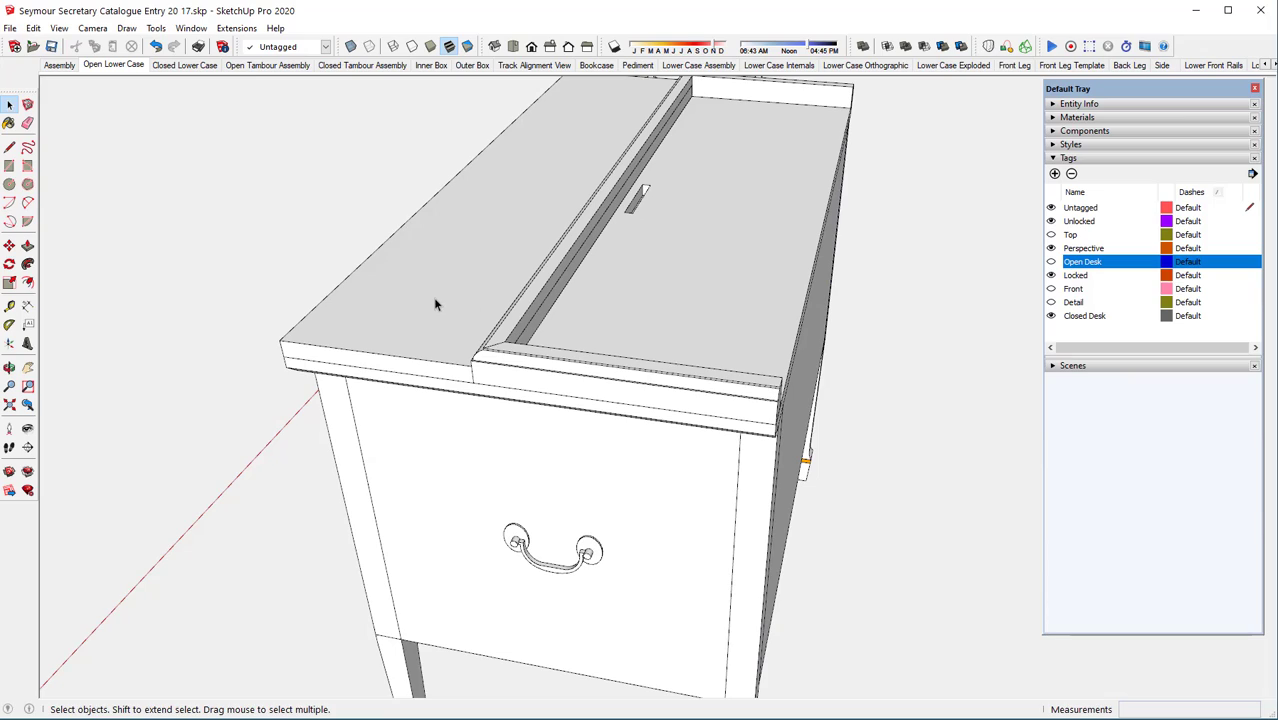
pyautogui.press('o')
pyautogui.moveTo(431, 297); pyautogui.dragTo(819, 274)
pyautogui.press('space')
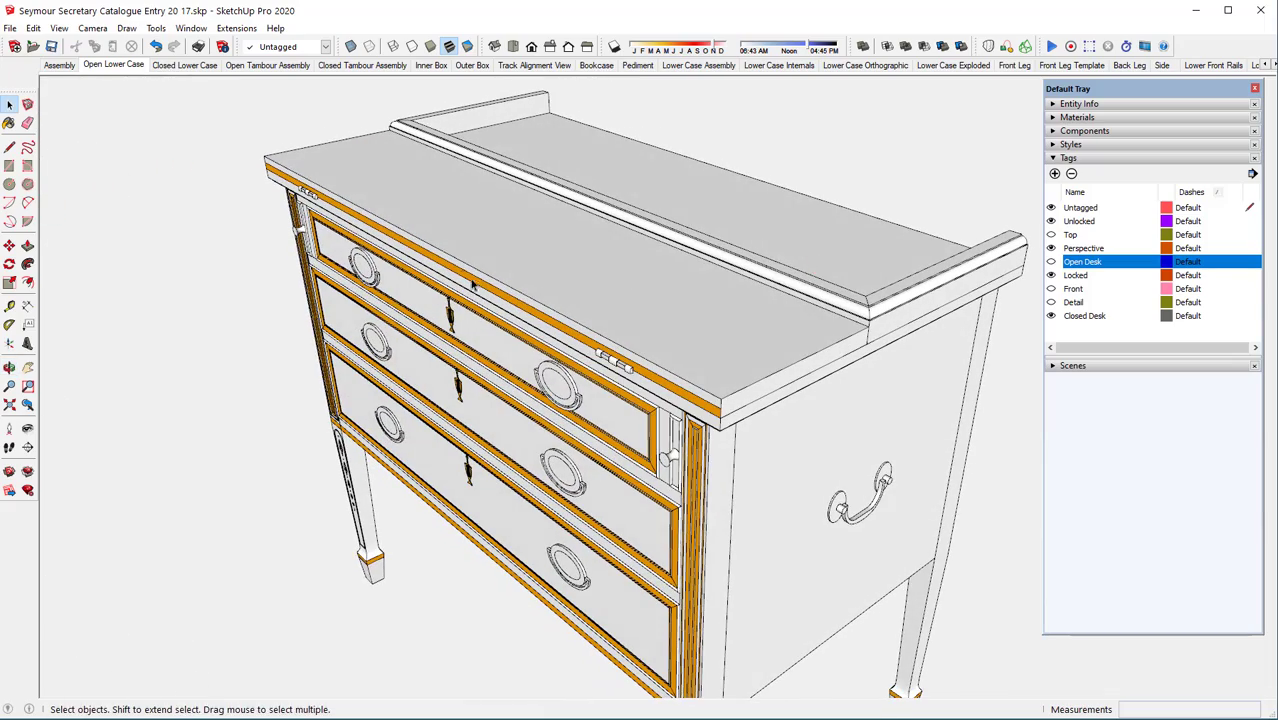
pyautogui.moveTo(471, 285); pyautogui.dragTo(585, 265, button='middle')
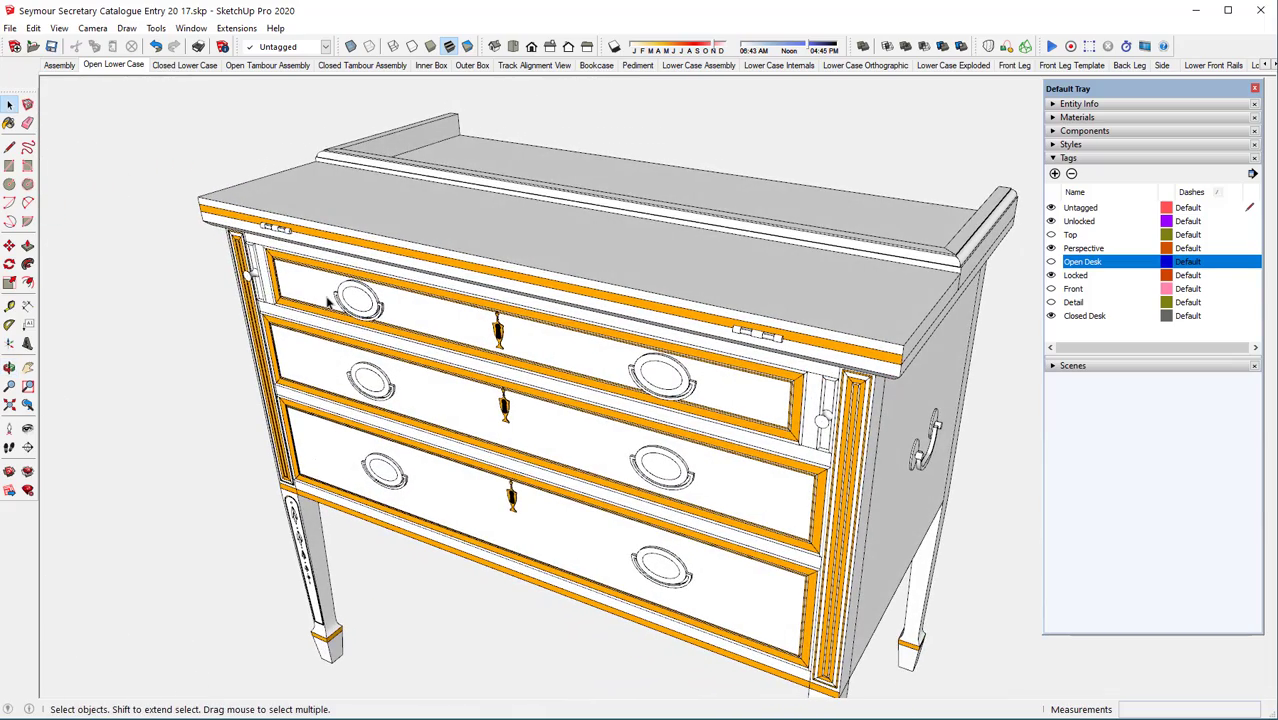
pyautogui.scroll(-1, 330, 303)
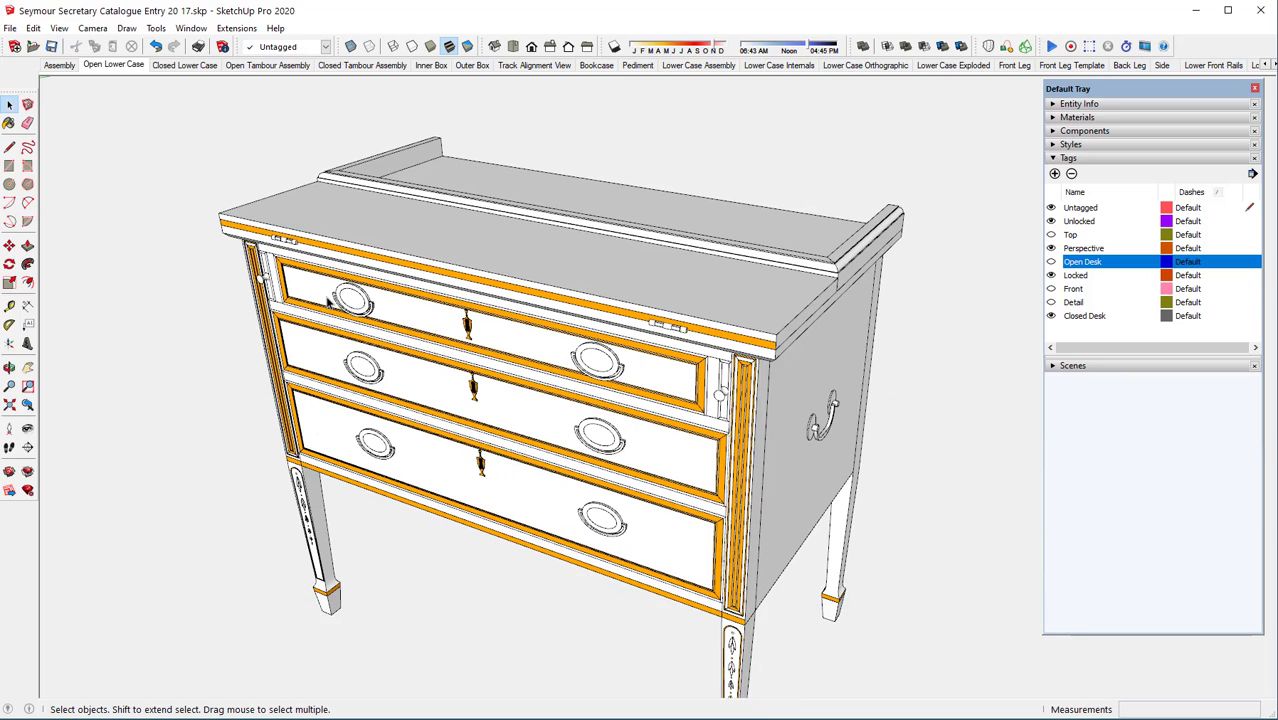
pyautogui.scroll(-1, 434, 284)
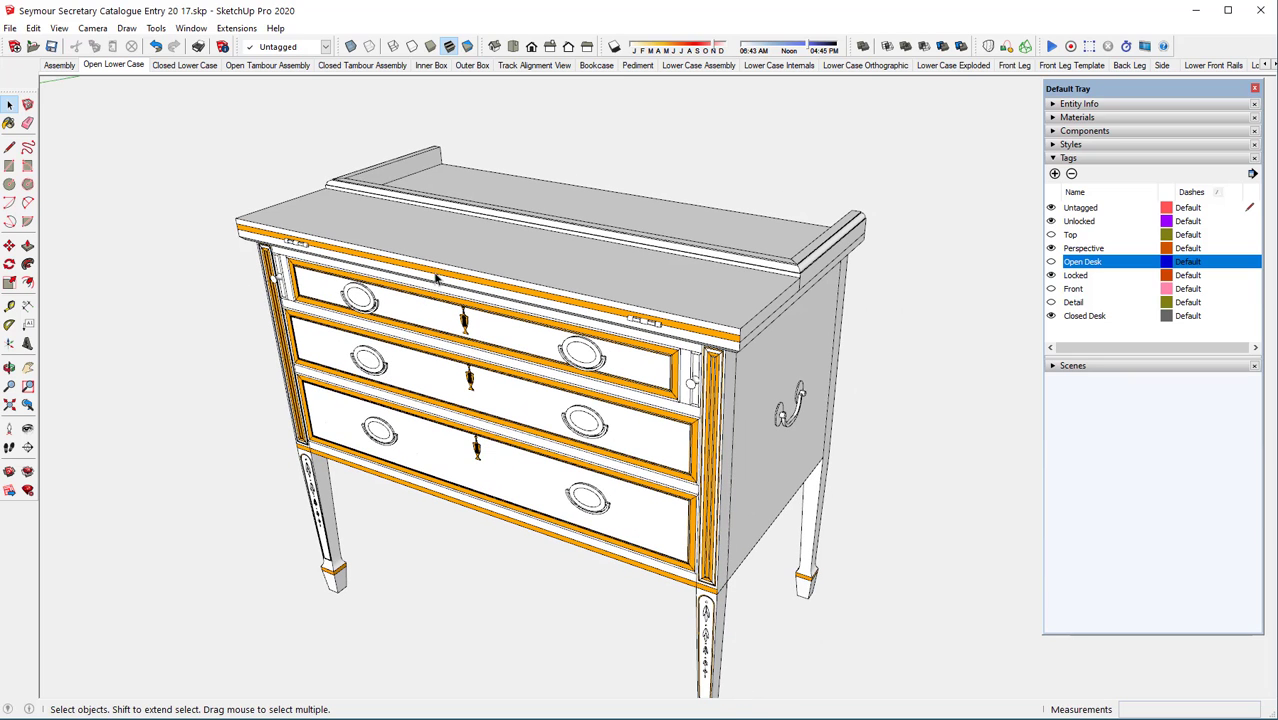
pyautogui.scroll(-1, 528, 235)
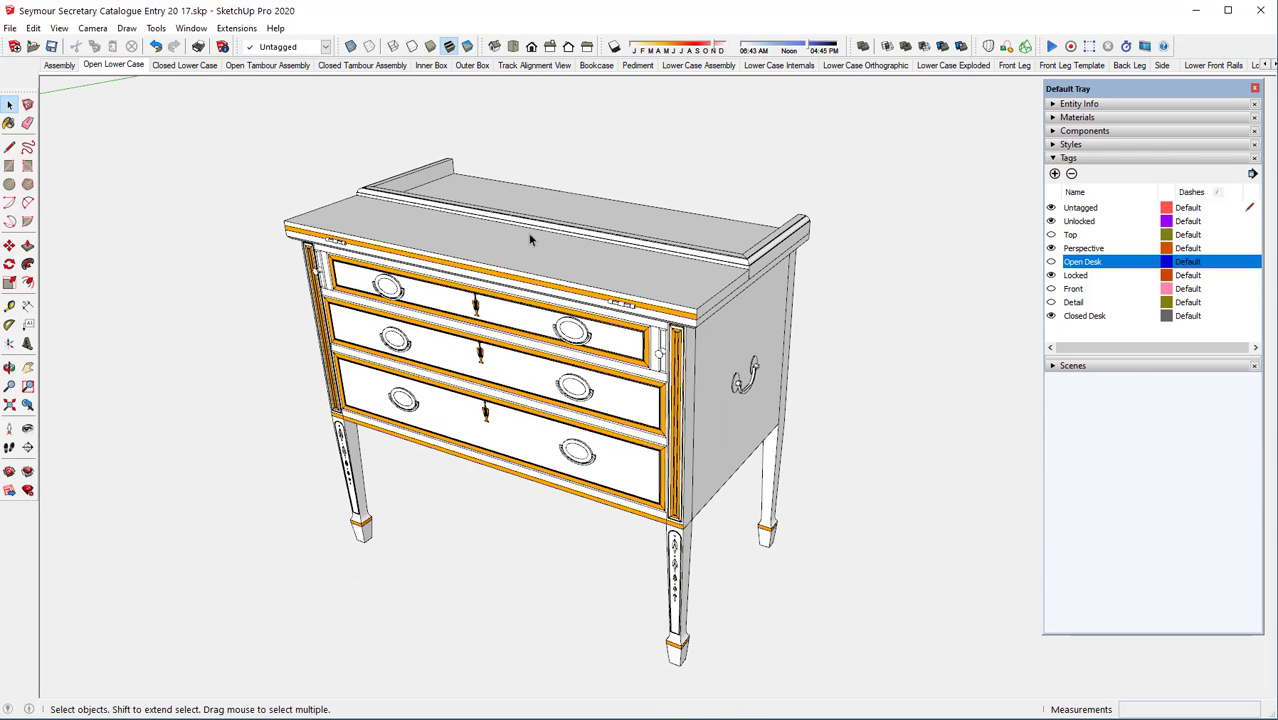
pyautogui.moveTo(528, 238); pyautogui.dragTo(536, 241, button='middle')
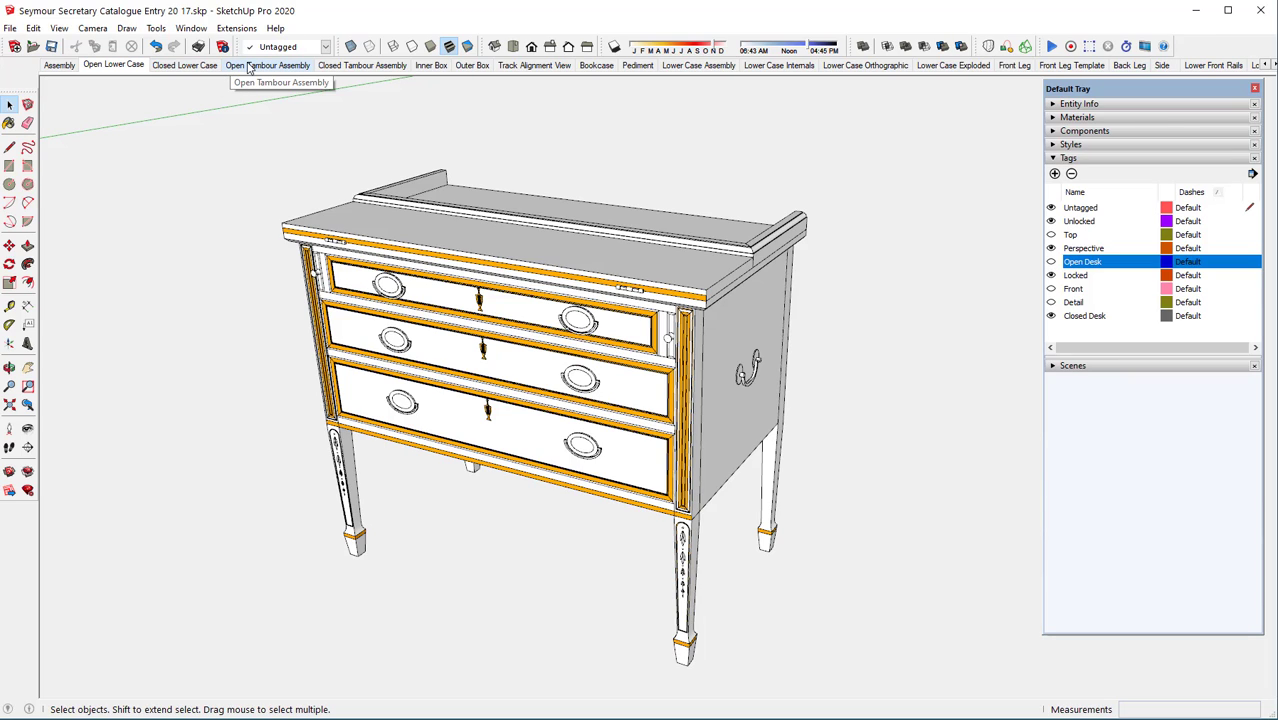
# Show the Closed Tambour Assembly scene, switch to the Inner Box scene, and examine the arched pigeonholes and the oval inlays above them.
pyautogui.click(362, 65)
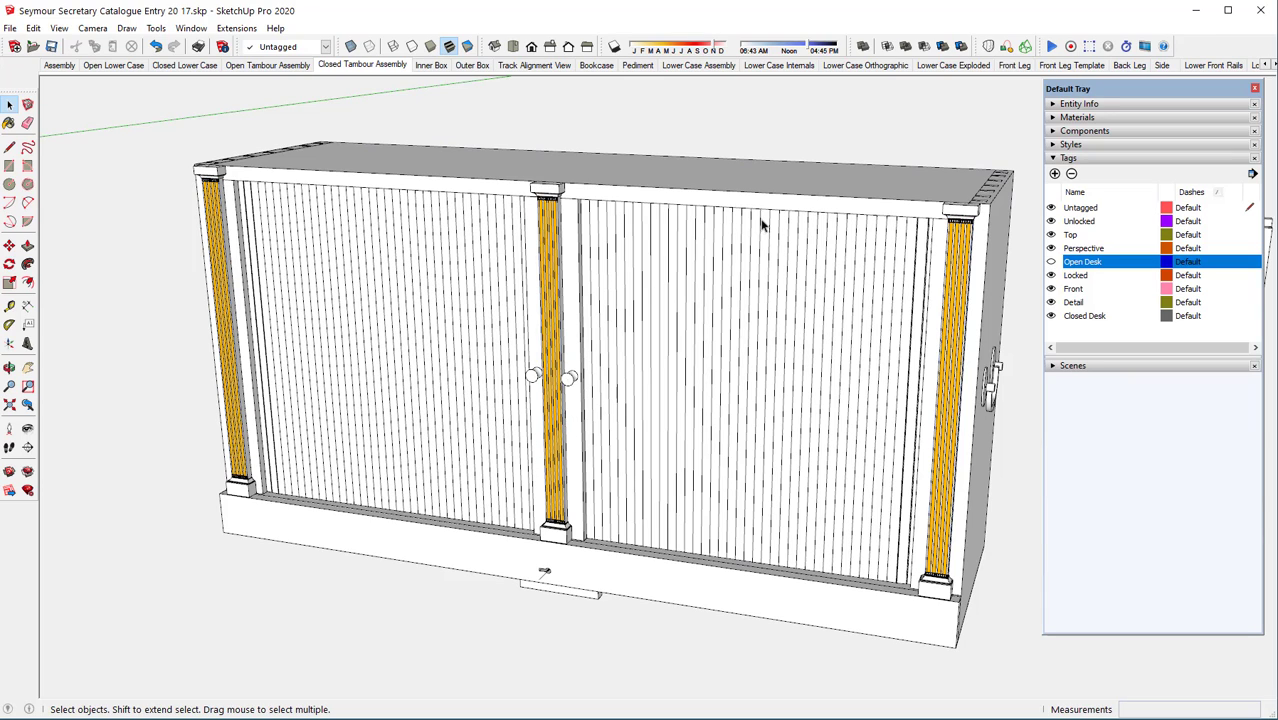
pyautogui.click(445, 66)
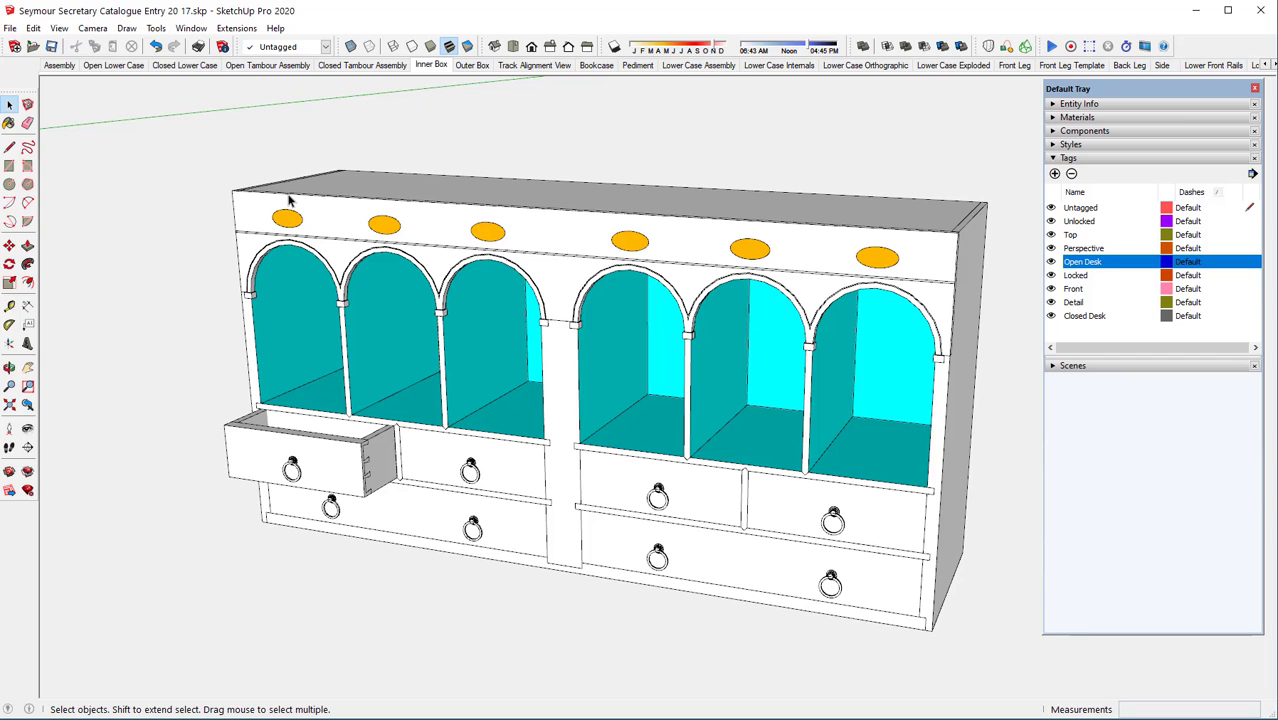
pyautogui.scroll(-1, 330, 376)
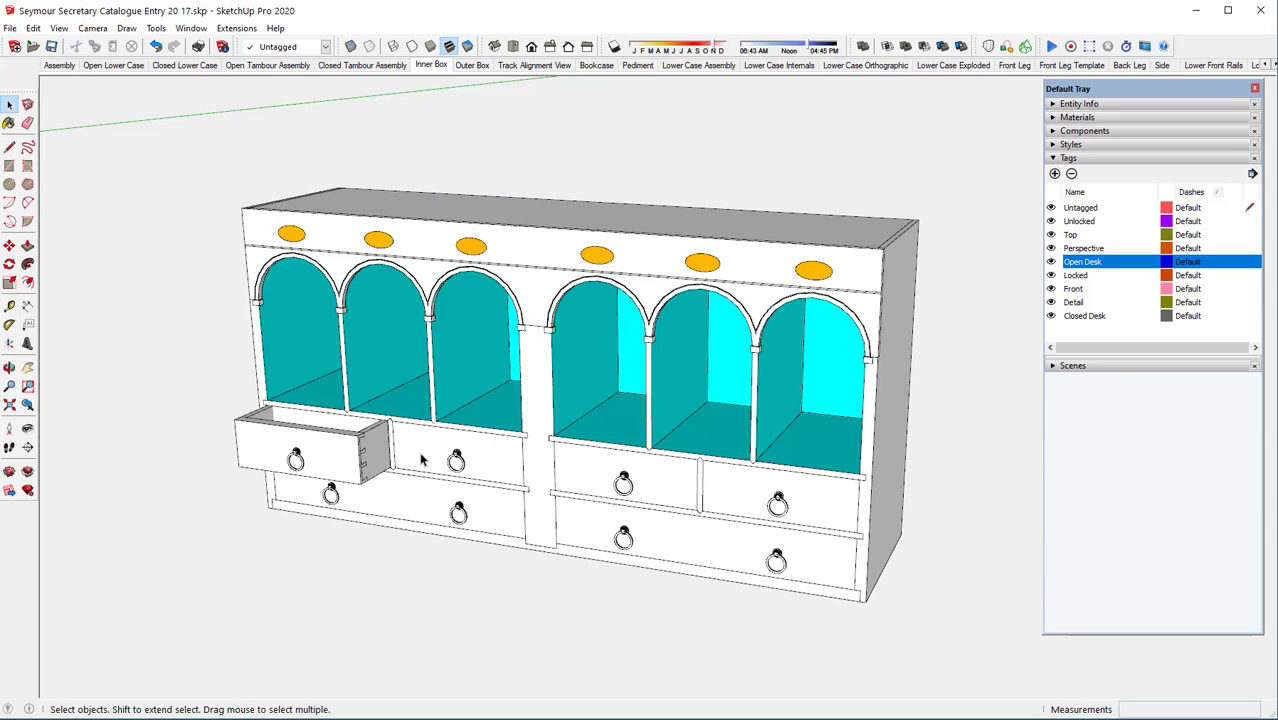
pyautogui.moveTo(686, 272); pyautogui.dragTo(670, 270, button='middle')
pyautogui.moveTo(866, 362); pyautogui.dragTo(925, 336, button='middle')
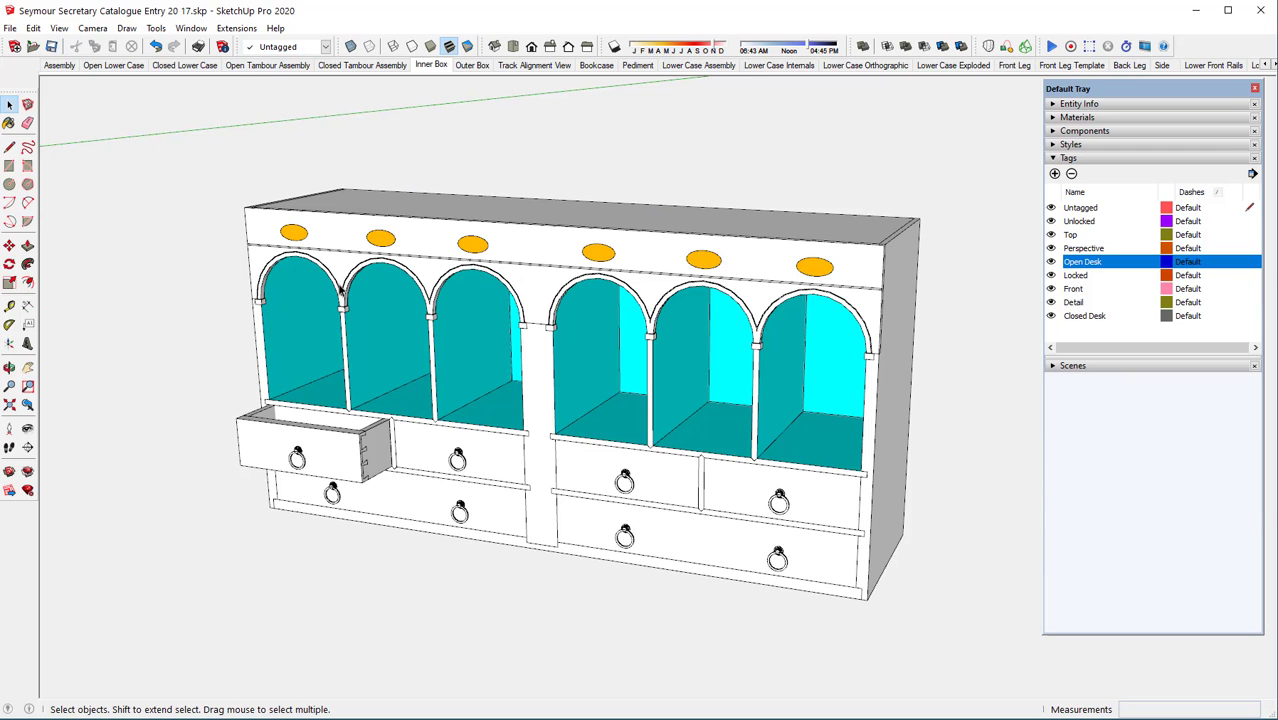
pyautogui.moveTo(340, 290); pyautogui.dragTo(306, 250, button='middle')
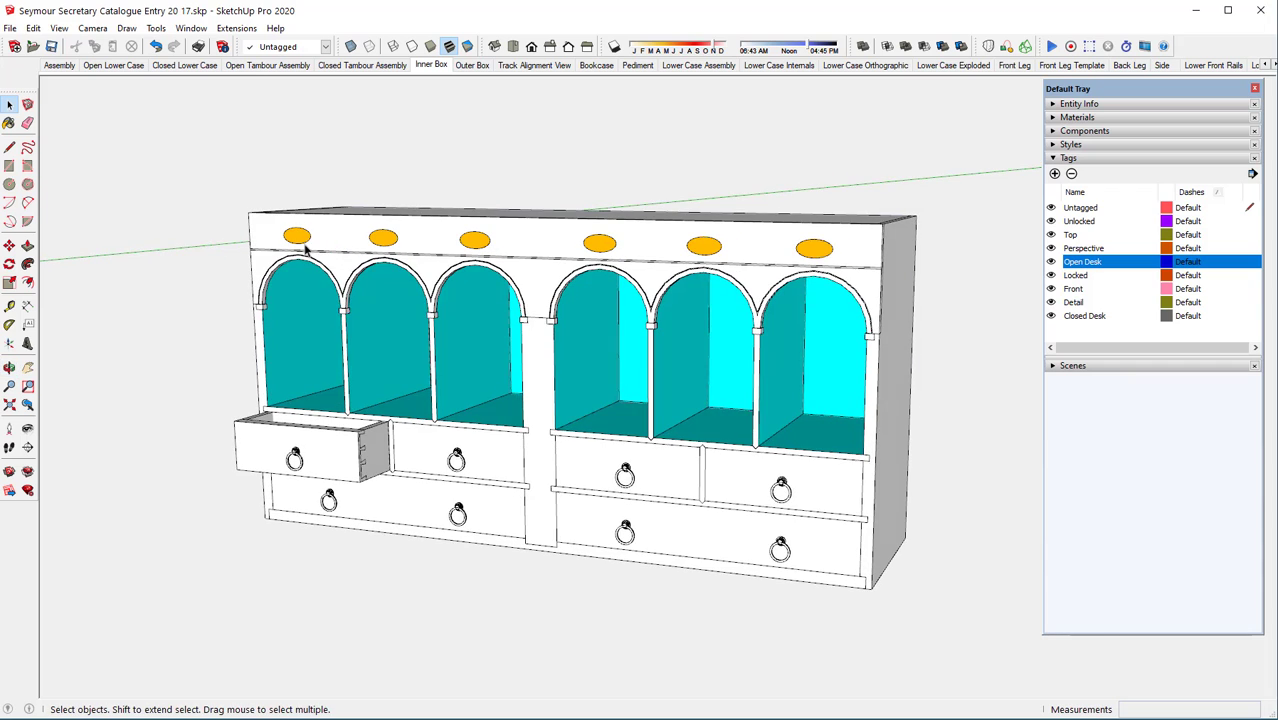
pyautogui.scroll(2, 306, 250)
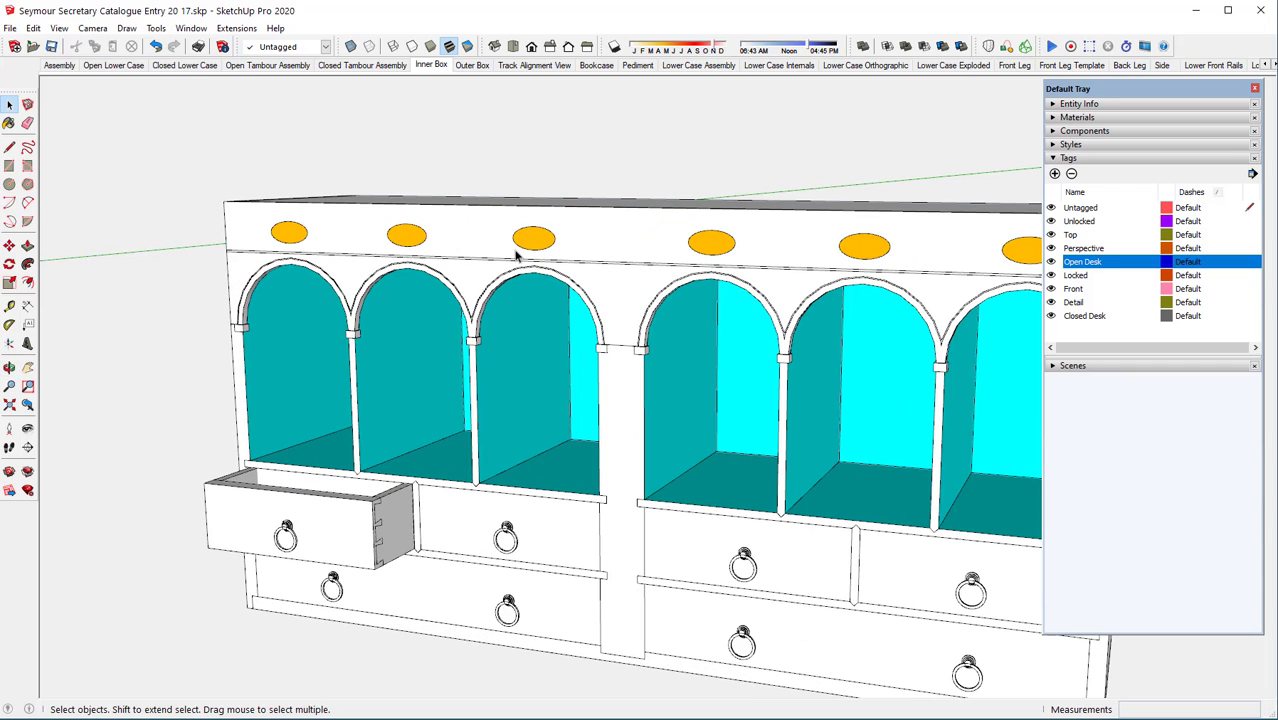
pyautogui.scroll(-3, 265, 244)
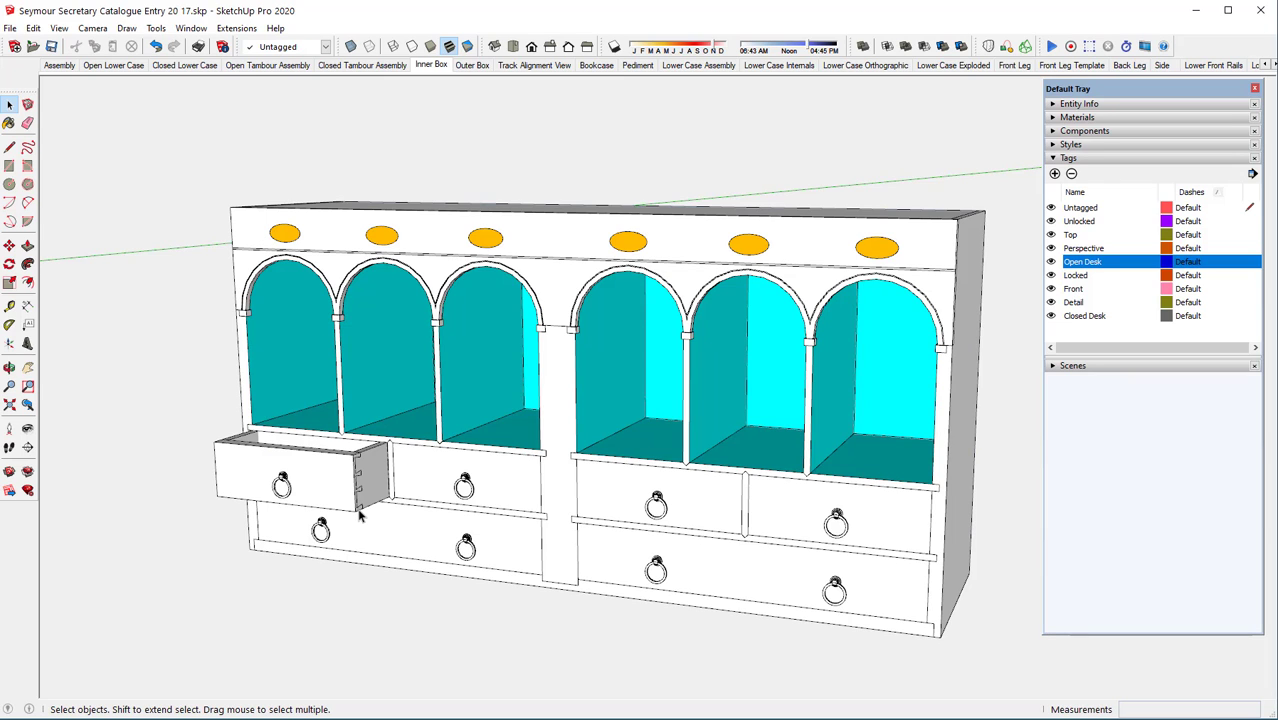
# Examine the dovetails and ring pull of the pulled-out small drawer in the inner box.
pyautogui.scroll(2, 360, 515)
pyautogui.moveTo(362, 508); pyautogui.dragTo(334, 489, button='middle')
pyautogui.scroll(-2, 262, 478)
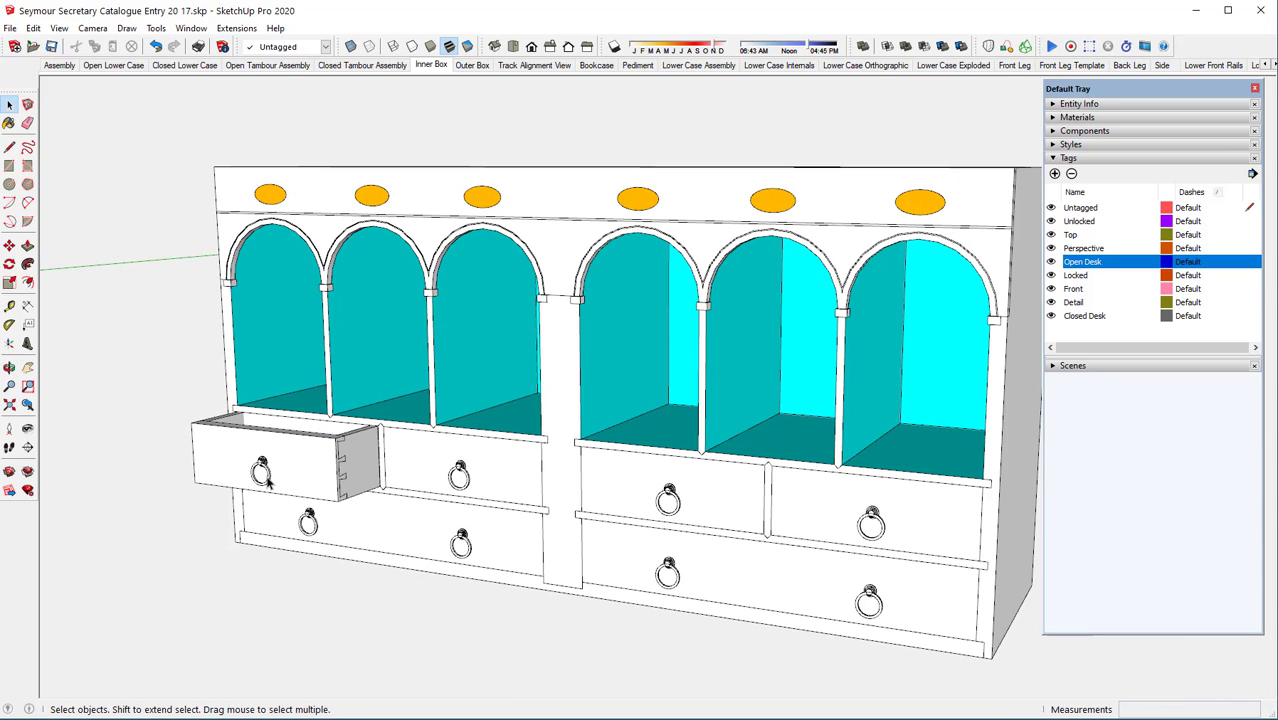
pyautogui.scroll(-1, 266, 480)
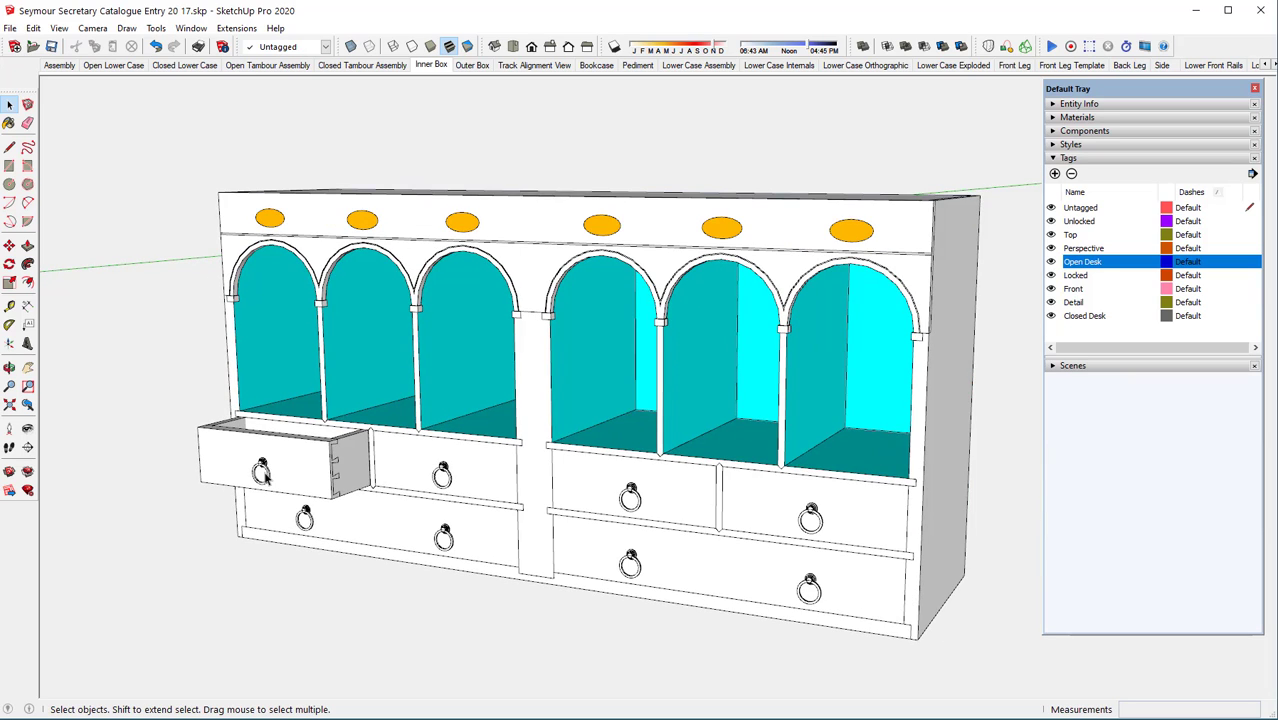
pyautogui.scroll(-1, 262, 474)
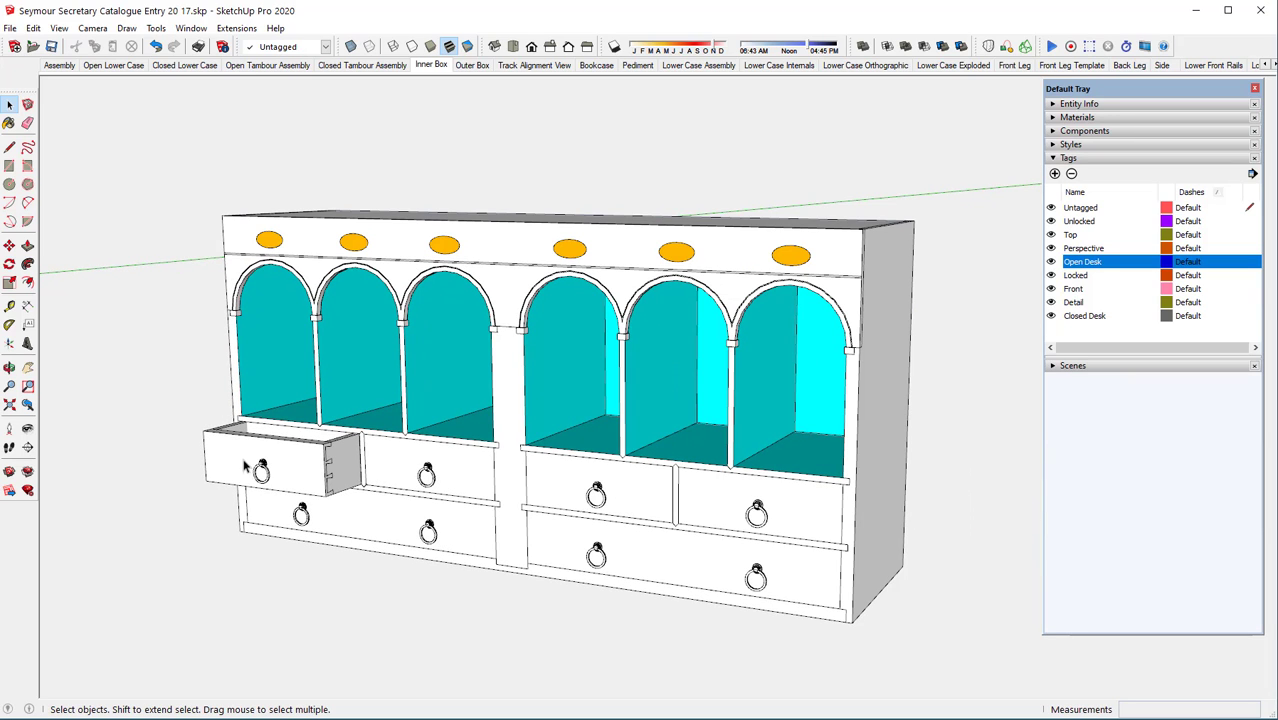
# Switch to the Outer Box scene and compare the closed and open tambours by toggling the Closed Desk and Open Desk tags, ending on Open Desk.
pyautogui.click(474, 66)
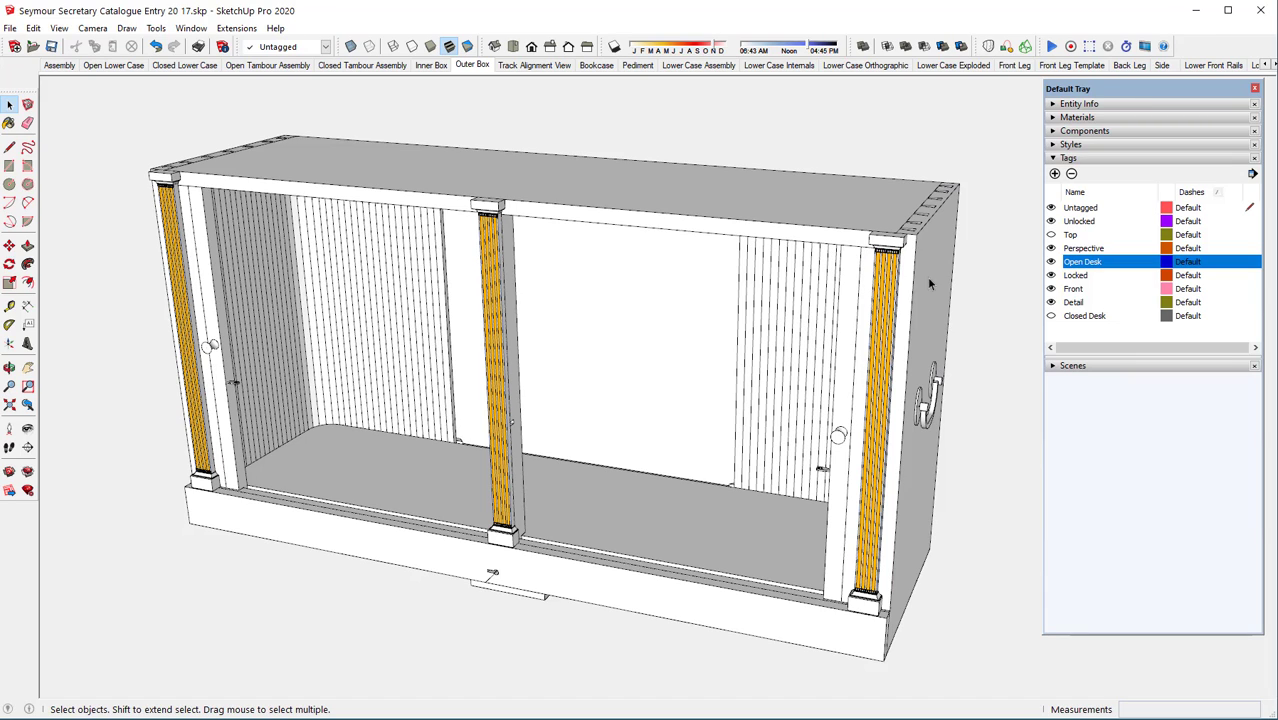
pyautogui.click(1051, 316)
pyautogui.click(1051, 262)
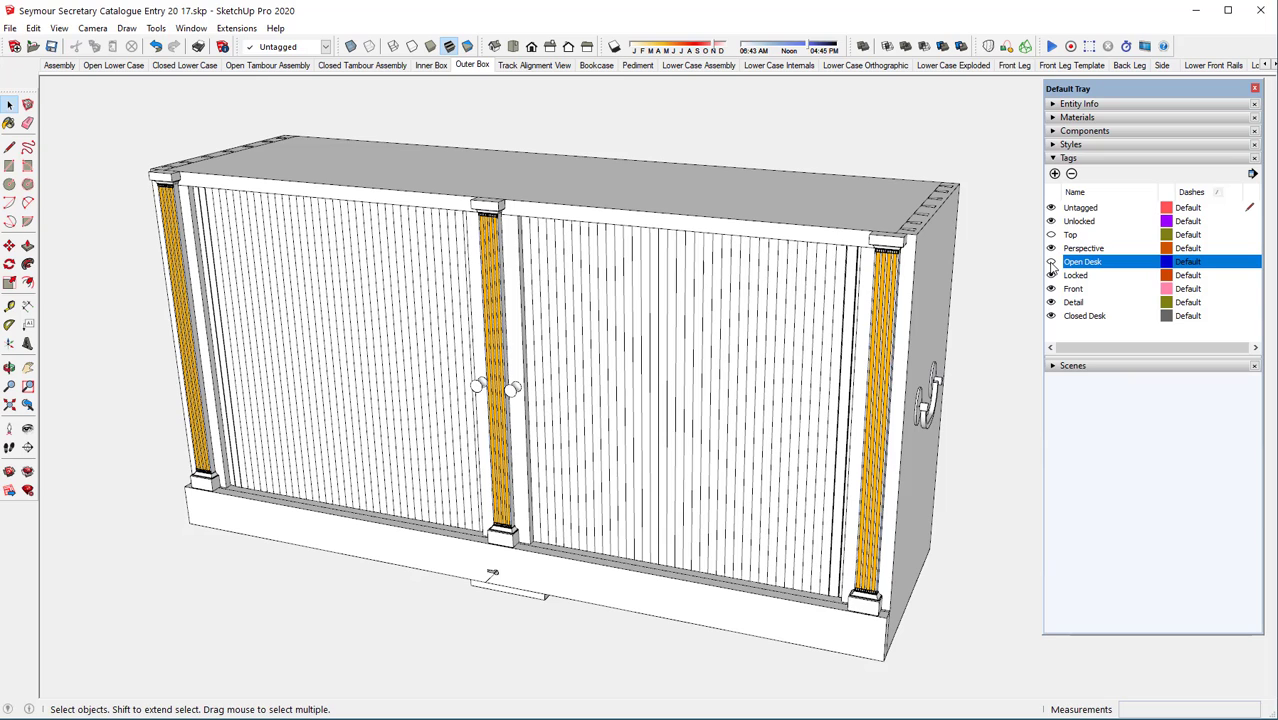
pyautogui.click(1051, 262)
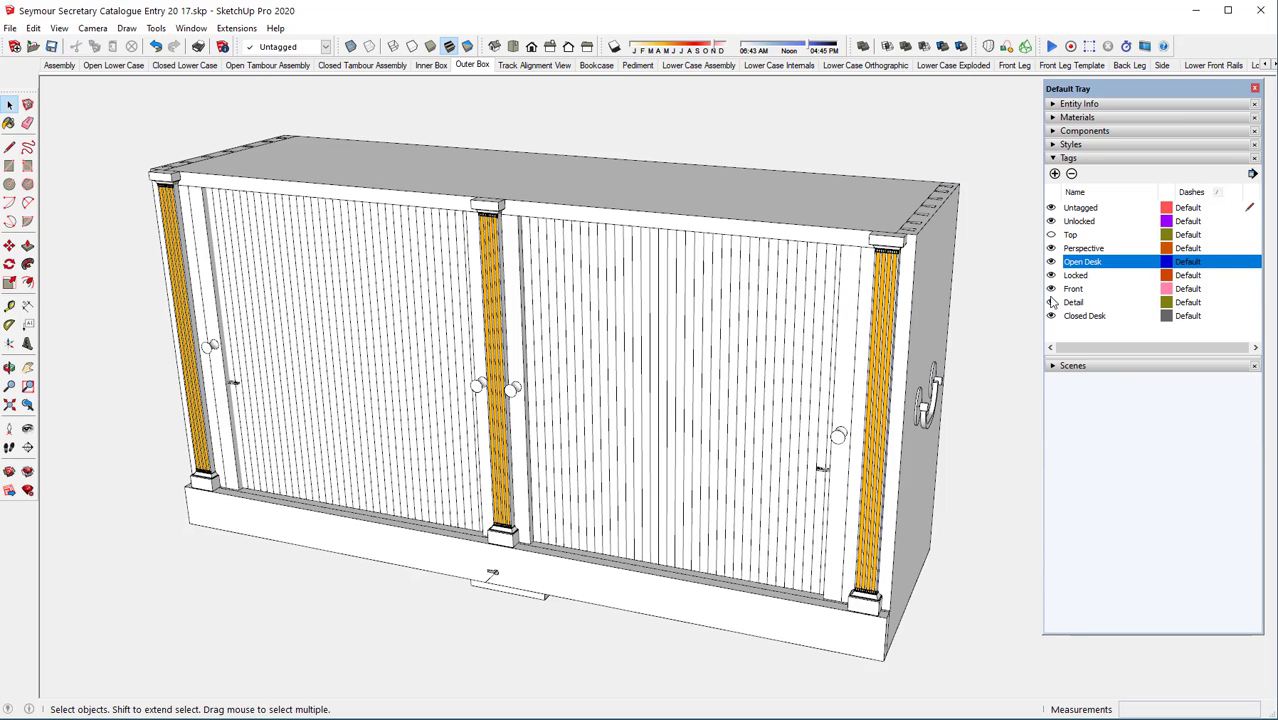
pyautogui.click(1051, 315)
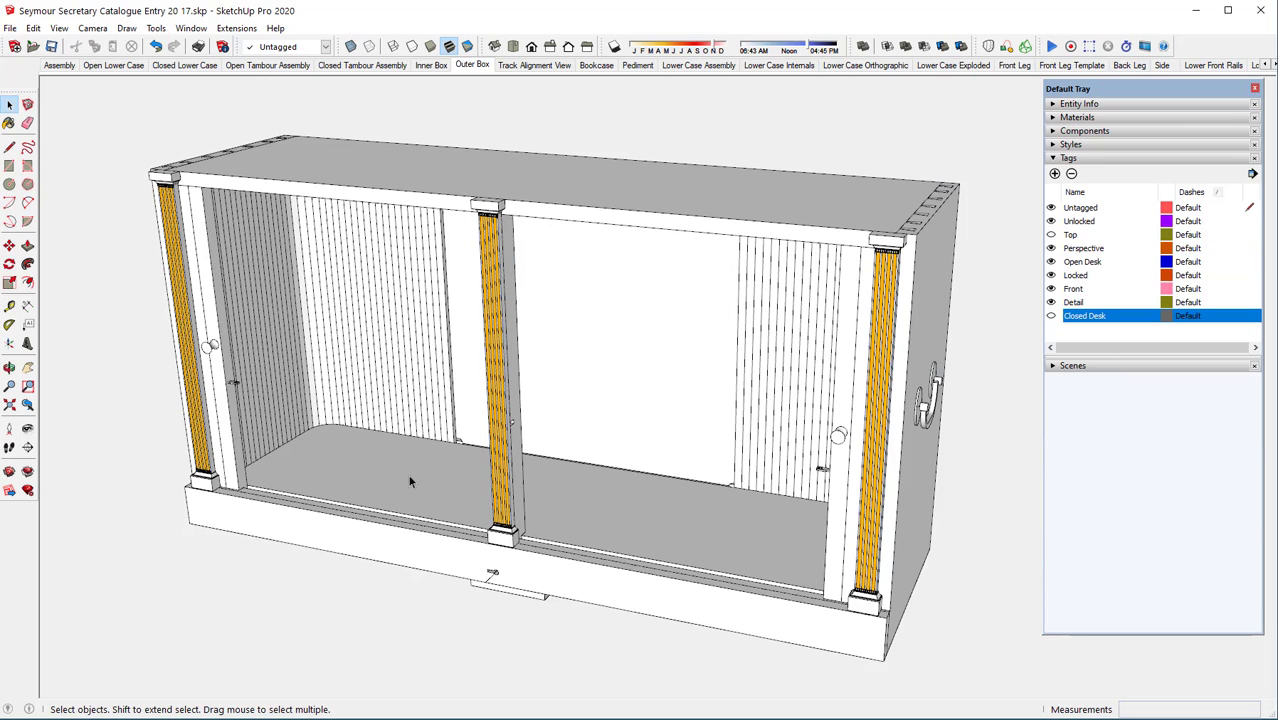
# Examine the tambour track along the outer box's floor, the curved rear corners and the inlaid pilasters with the tambours open.
pyautogui.moveTo(397, 507); pyautogui.dragTo(287, 505, button='middle')
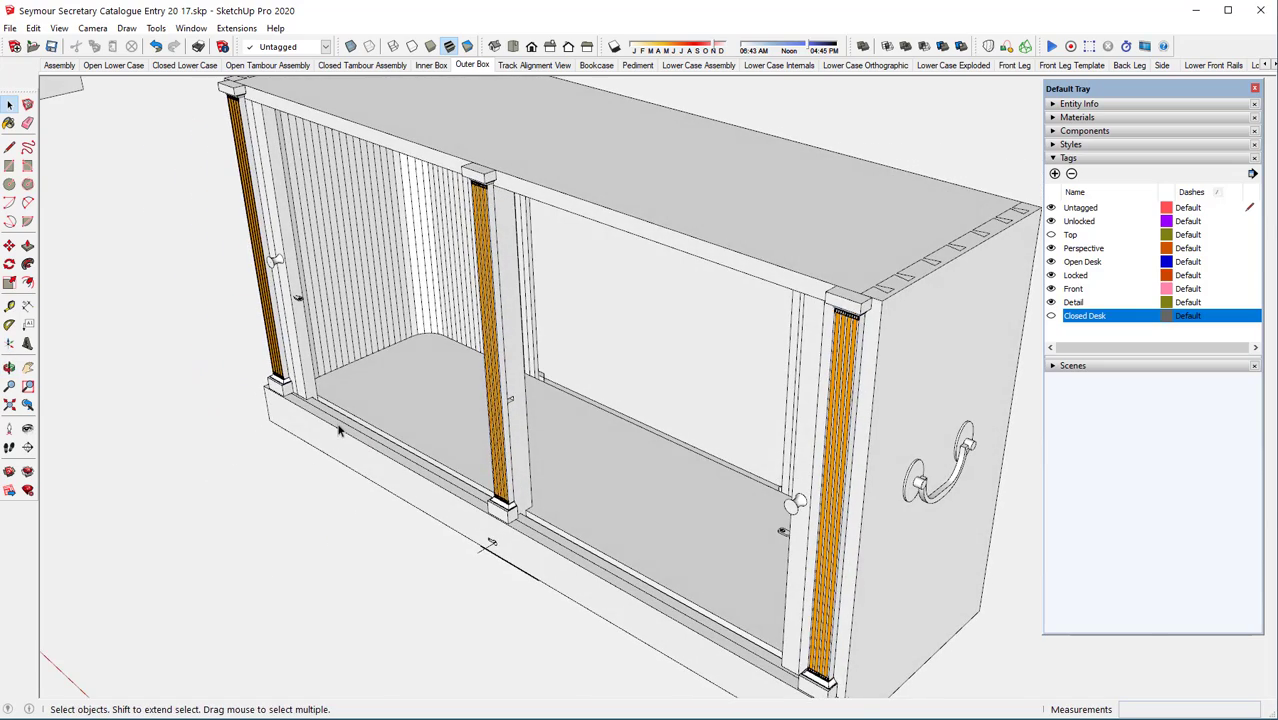
pyautogui.scroll(3, 340, 428)
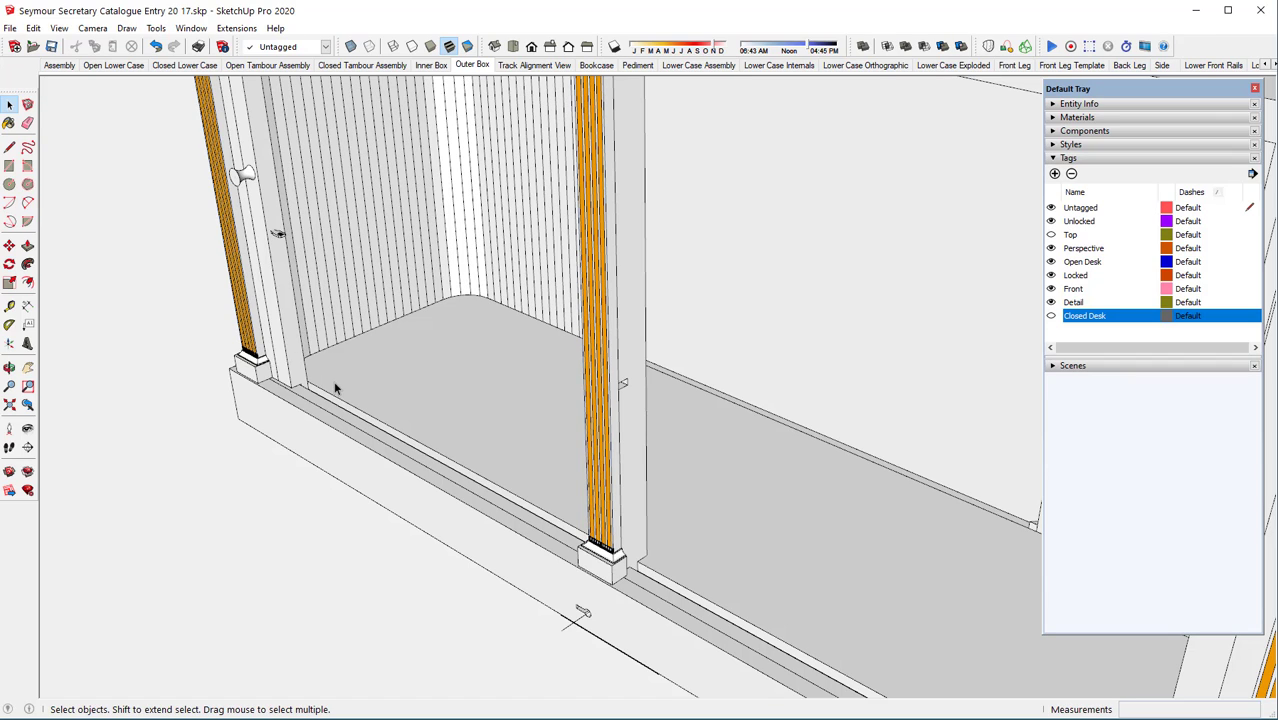
pyautogui.moveTo(342, 368); pyautogui.dragTo(542, 349, button='middle')
pyautogui.scroll(-2, 338, 447)
pyautogui.scroll(-1, 338, 447)
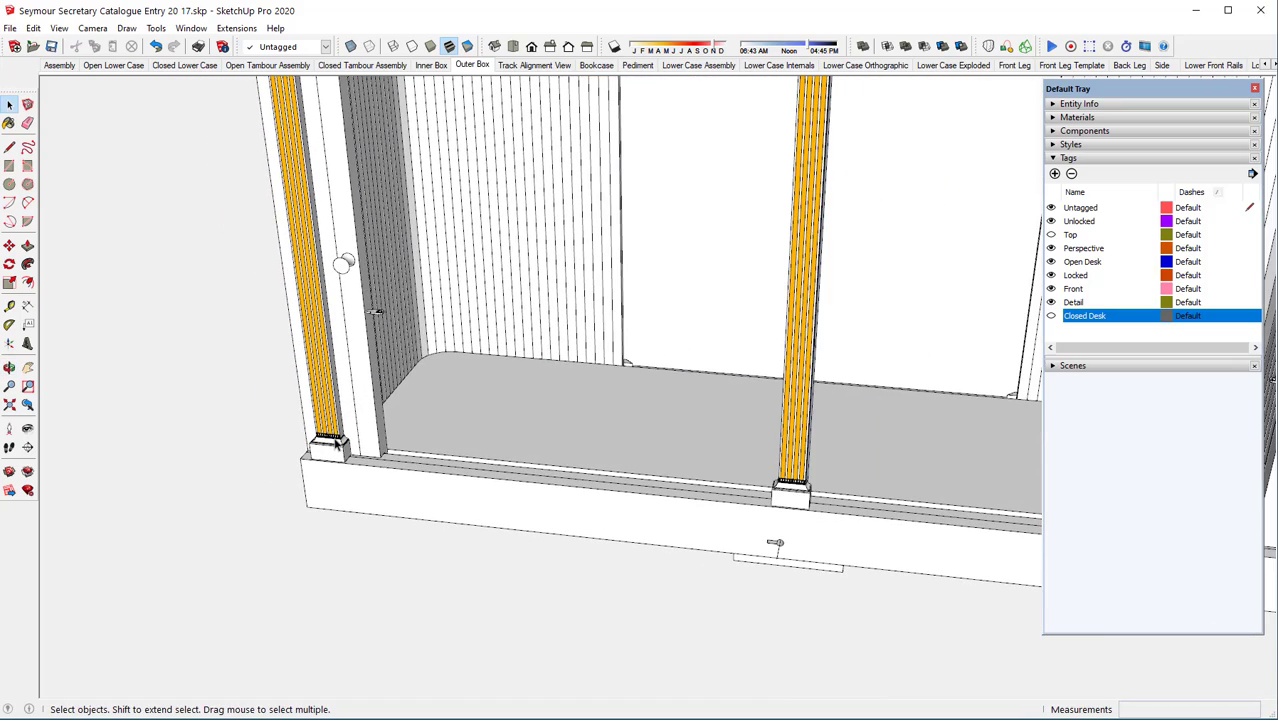
pyautogui.scroll(-3, 338, 445)
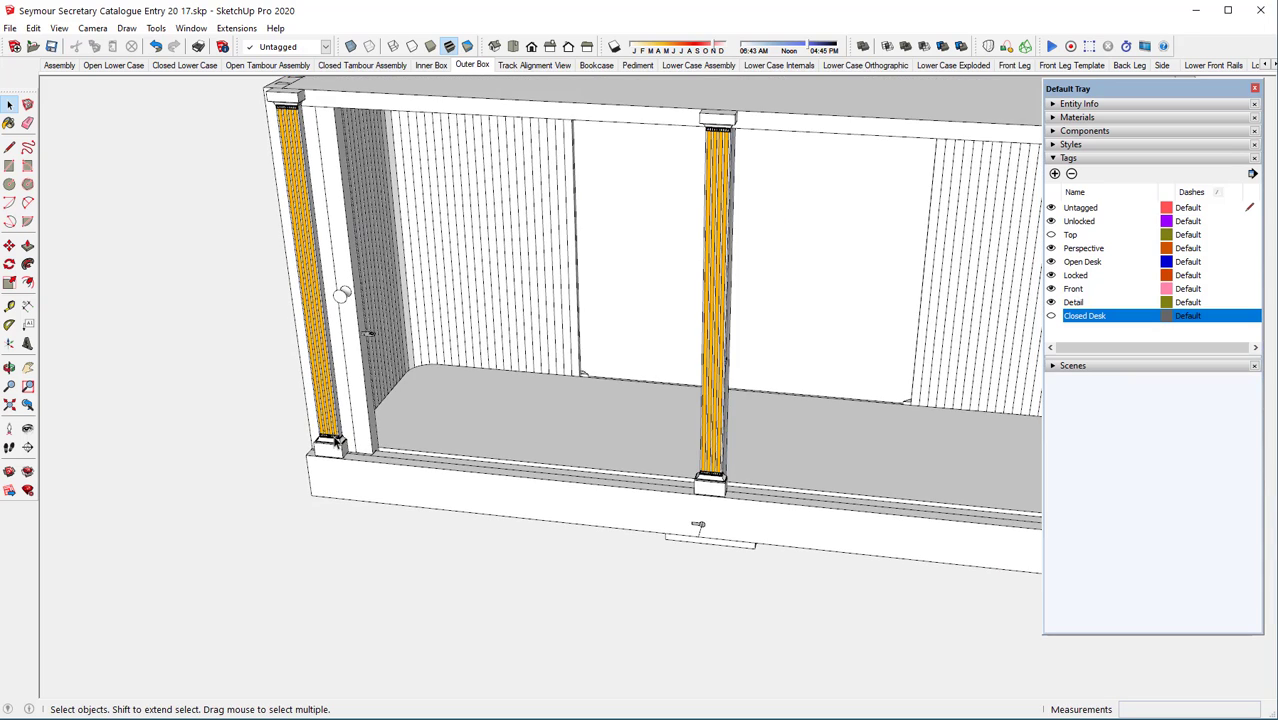
pyautogui.scroll(-1, 336, 444)
pyautogui.scroll(-1, 335, 442)
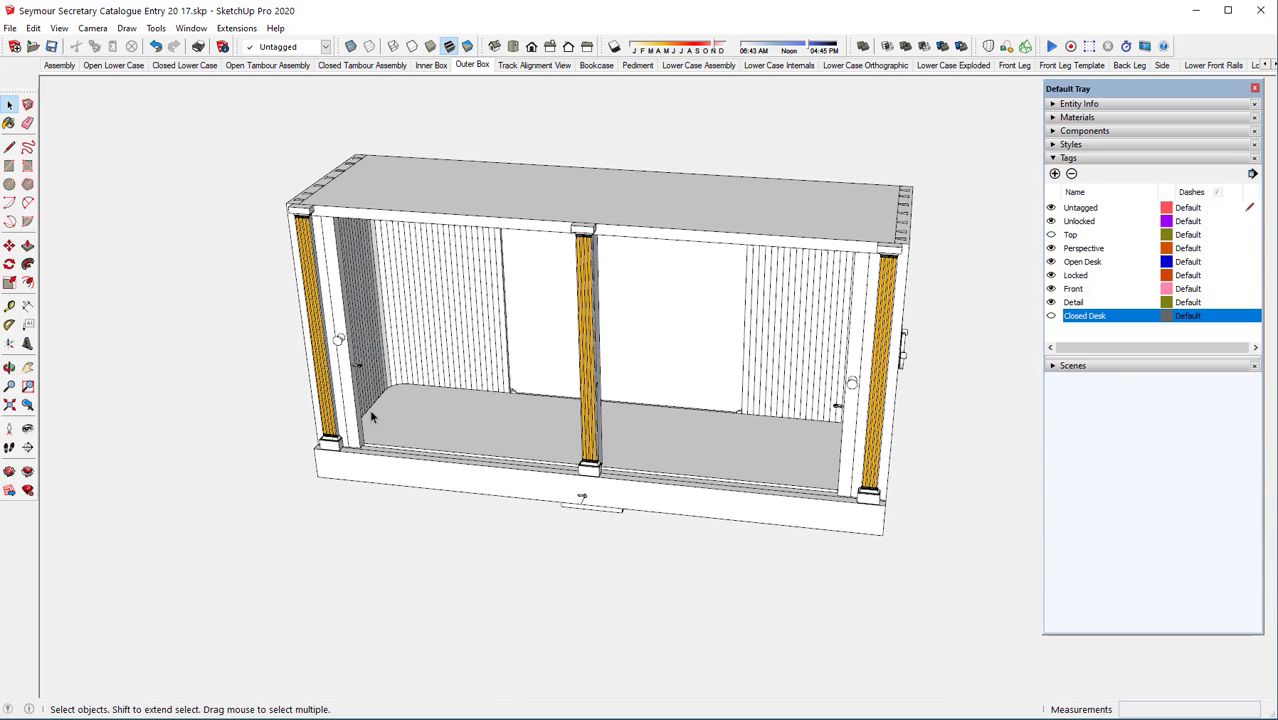
pyautogui.scroll(2, 903, 250)
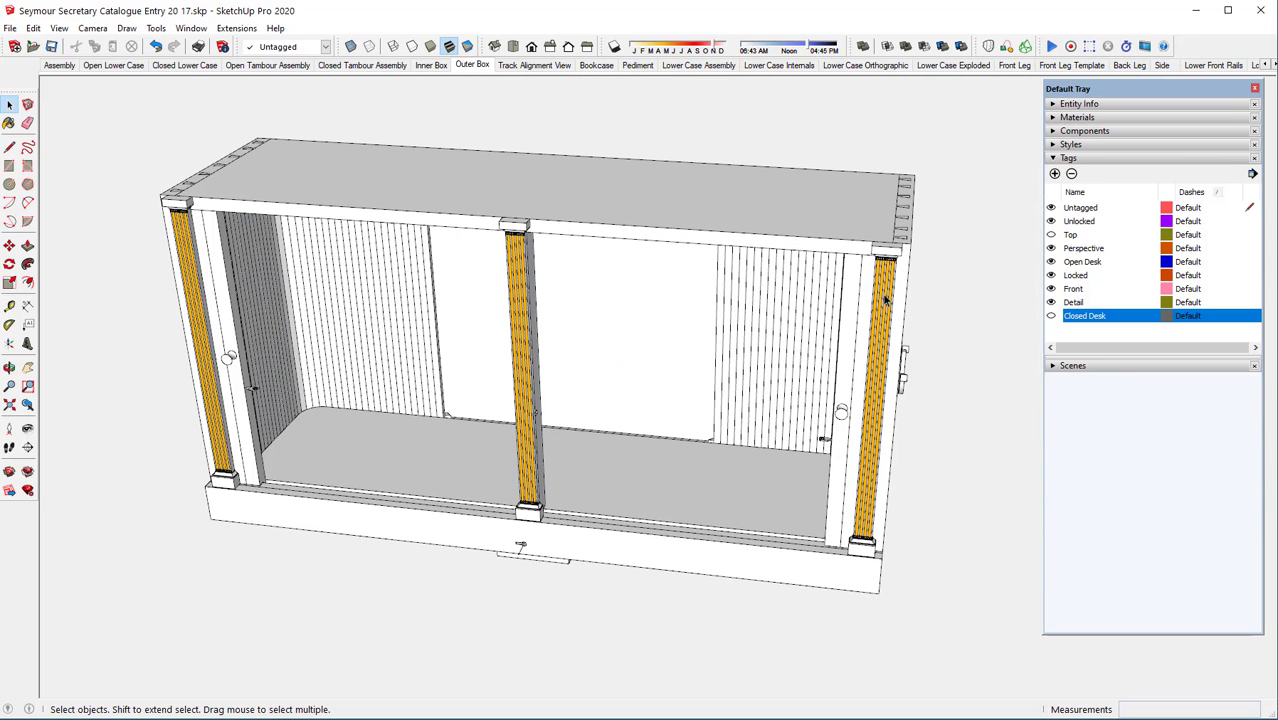
pyautogui.moveTo(872, 332); pyautogui.dragTo(825, 246, button='middle')
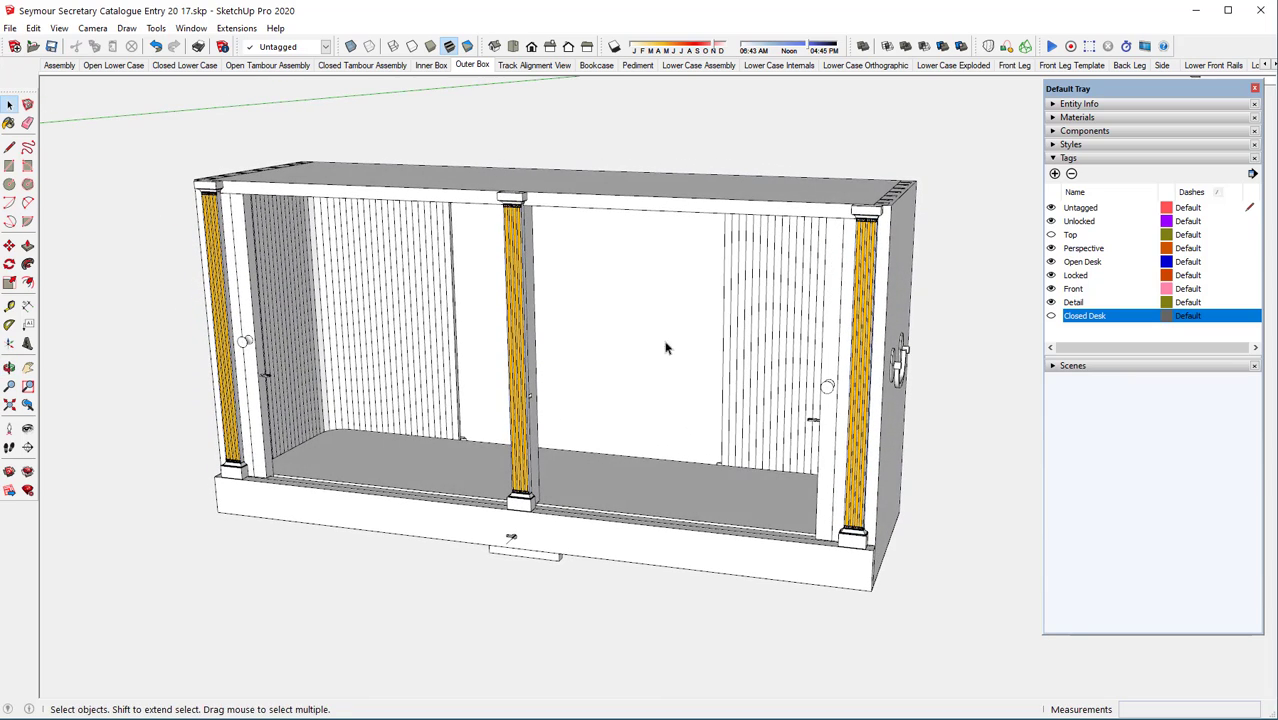
# Open the outer box component for editing and hide the inlaid pilaster on the central divider.
pyautogui.scroll(1, 531, 549)
pyautogui.scroll(2, 531, 549)
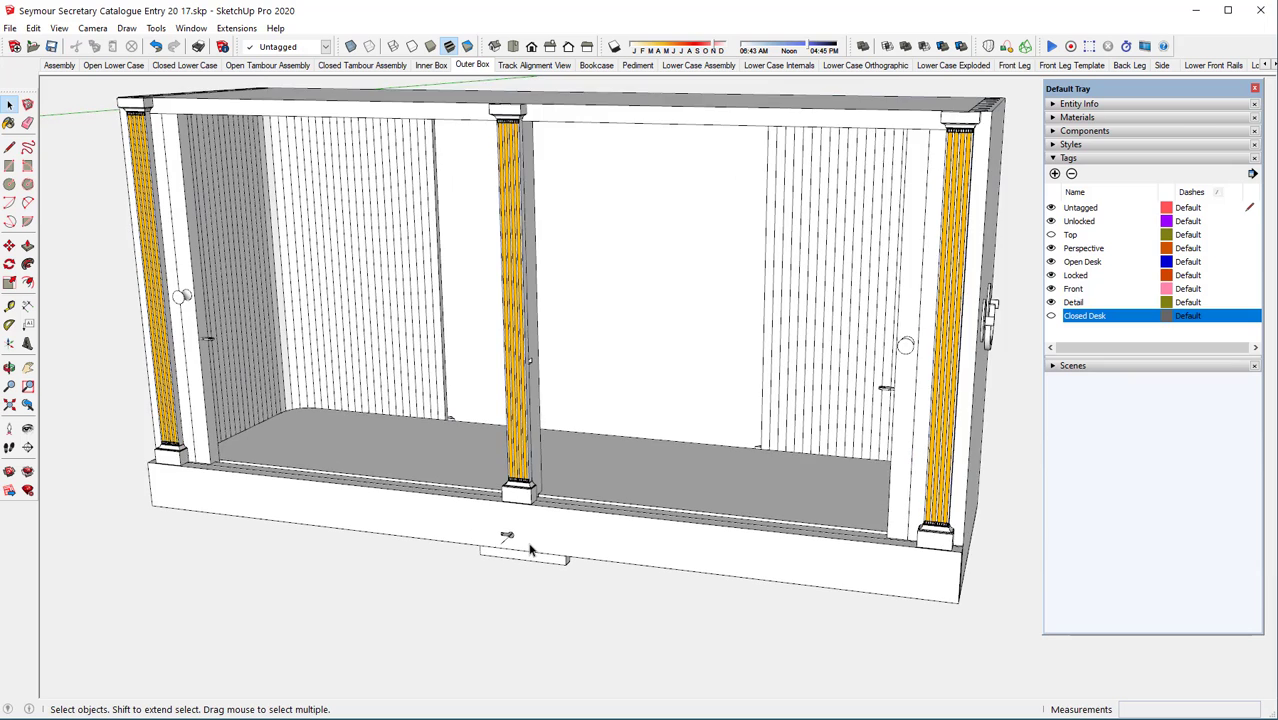
pyautogui.scroll(2, 531, 549)
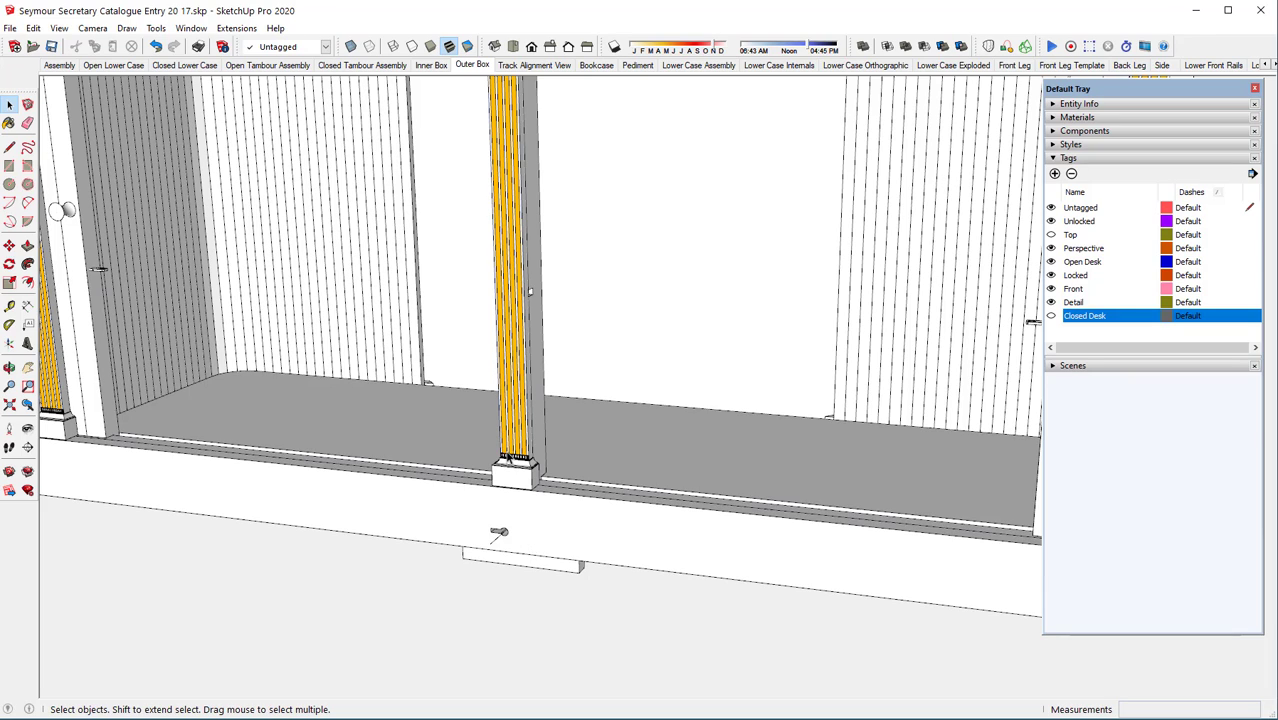
pyautogui.rightClick(517, 375)
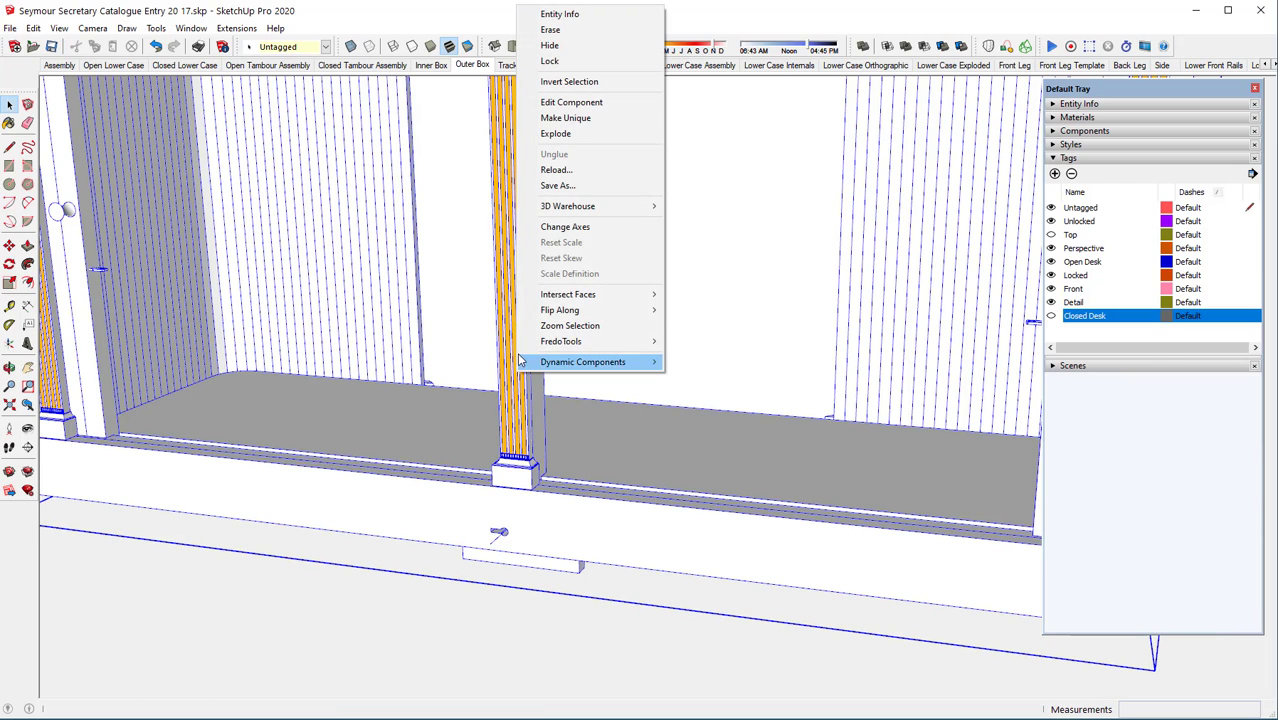
pyautogui.click(567, 103)
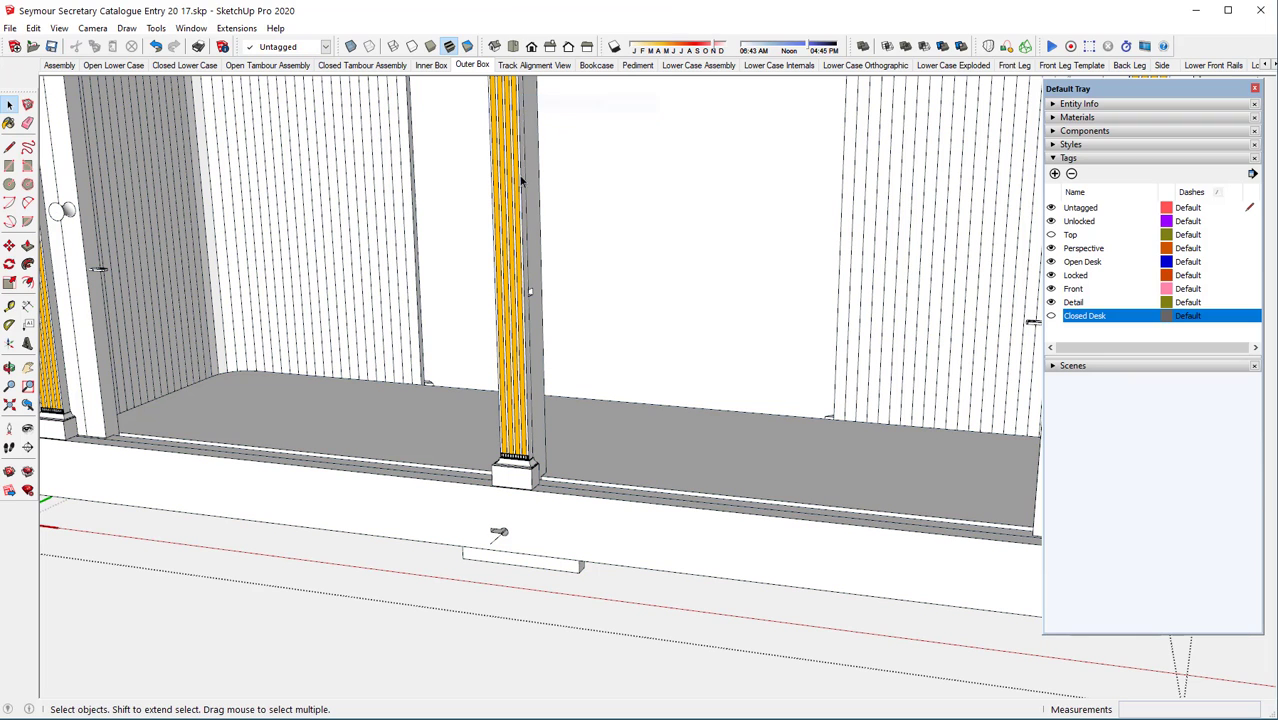
pyautogui.rightClick(515, 248)
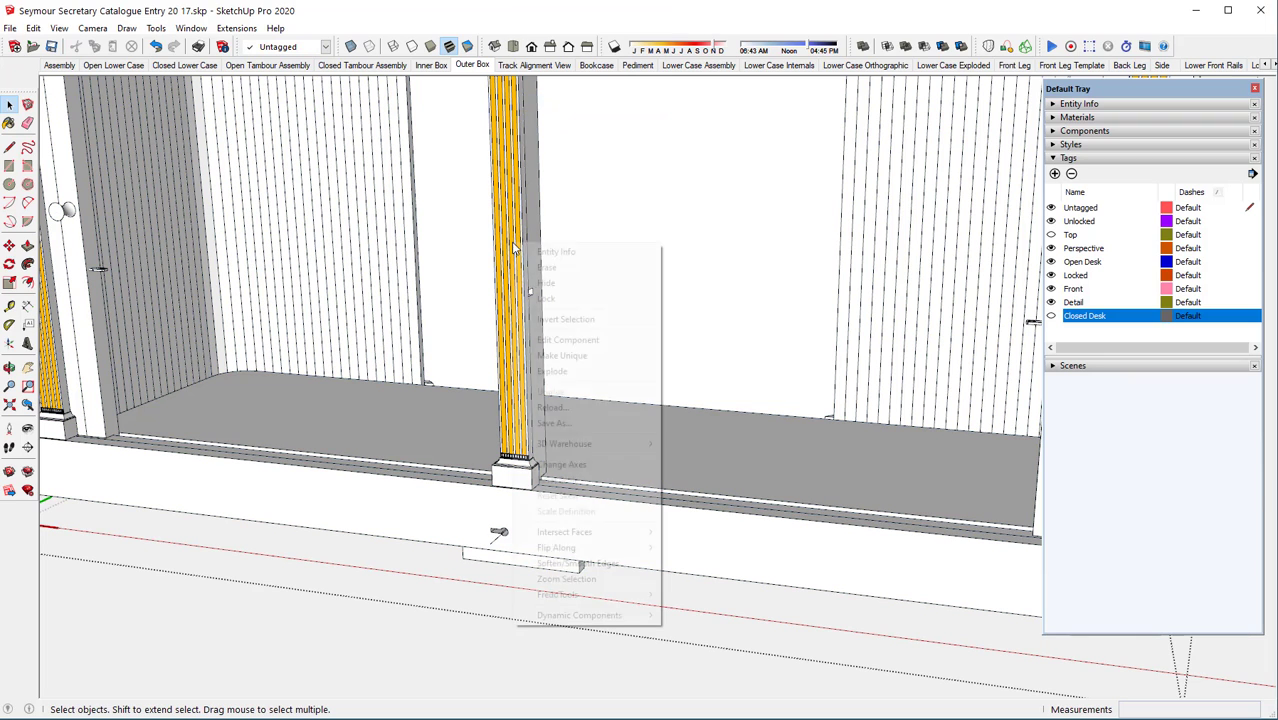
pyautogui.click(548, 285)
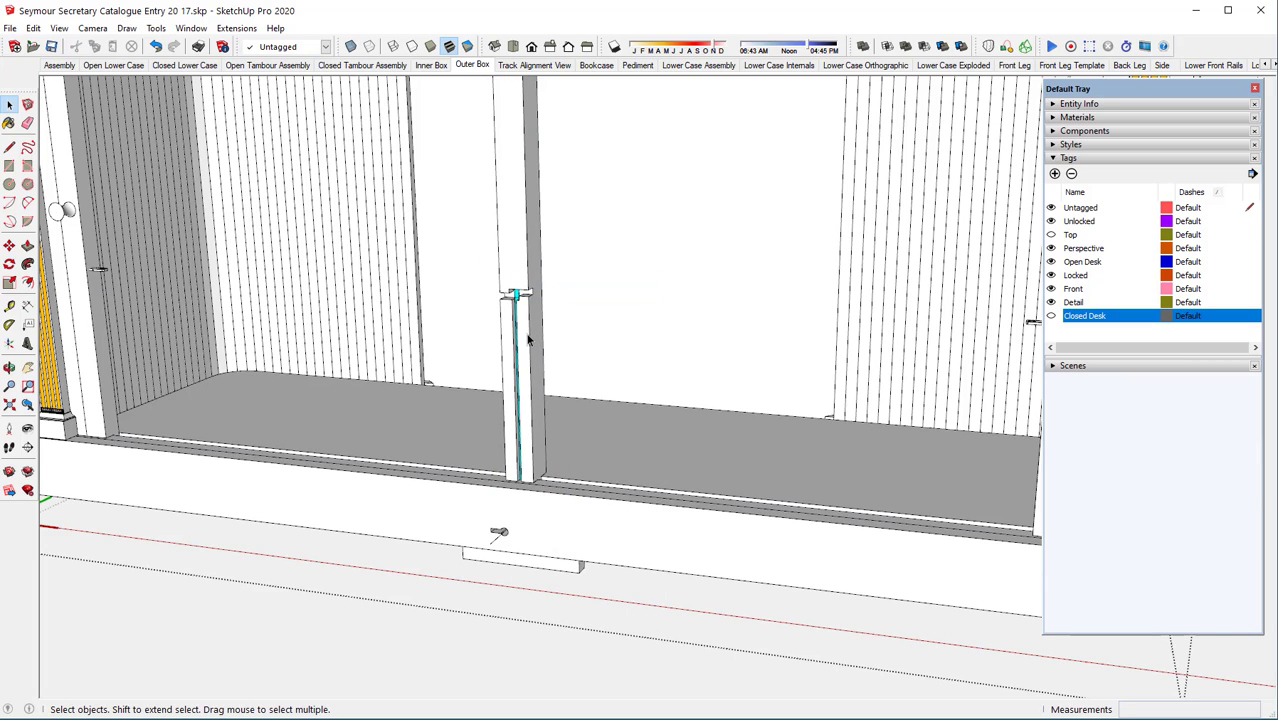
# Examine the lock rod set into the exposed central divider and the notches cut around its upper end.
pyautogui.scroll(1, 528, 340)
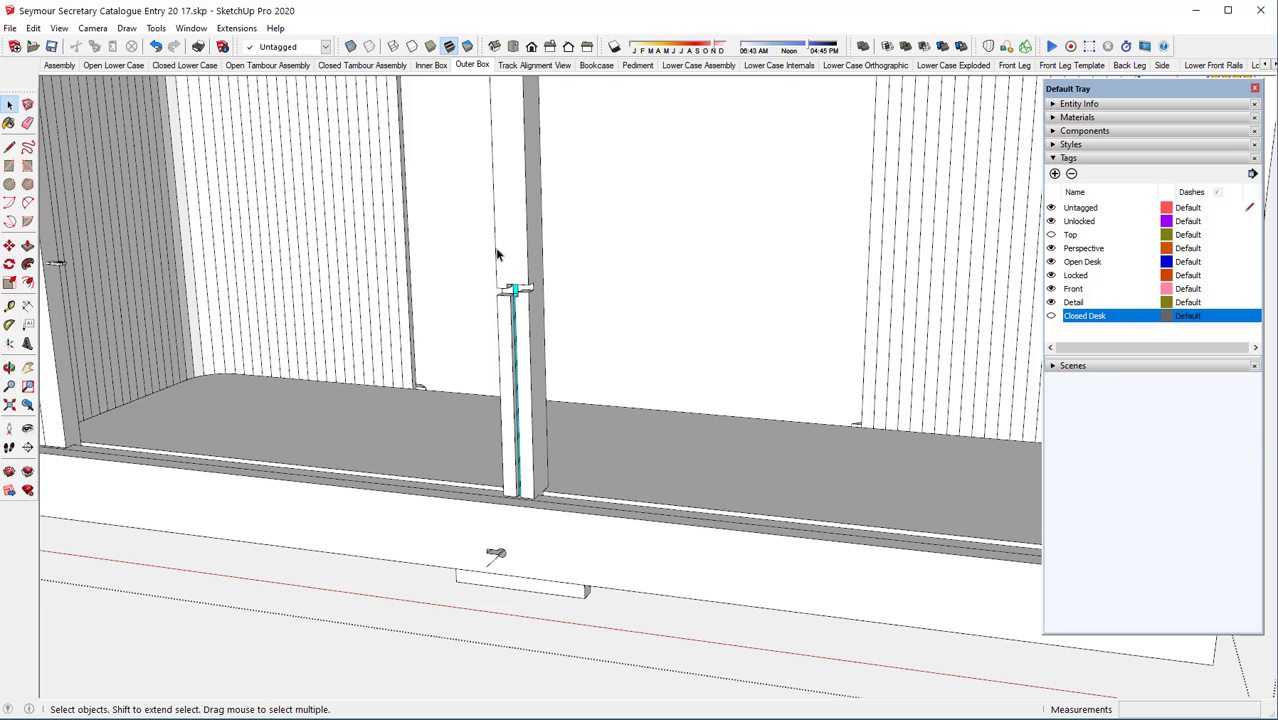
pyautogui.moveTo(508, 392); pyautogui.dragTo(578, 396, button='middle')
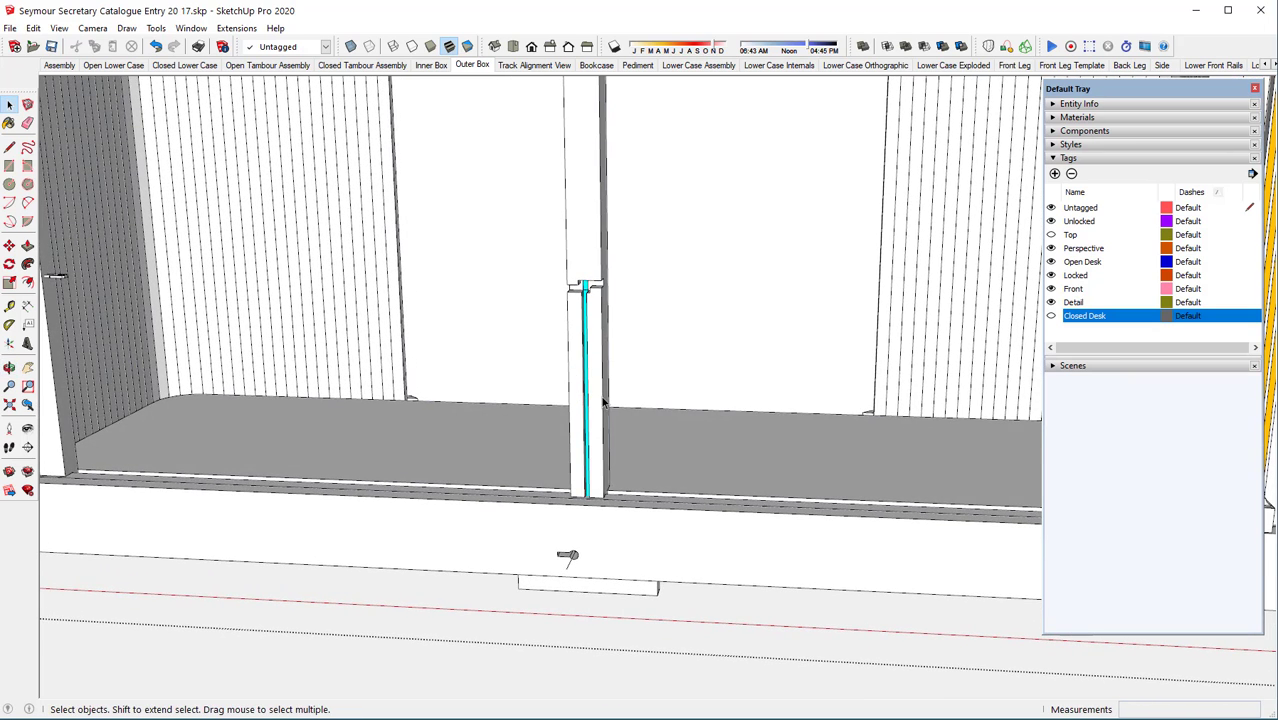
pyautogui.scroll(3, 603, 402)
pyautogui.scroll(2, 603, 402)
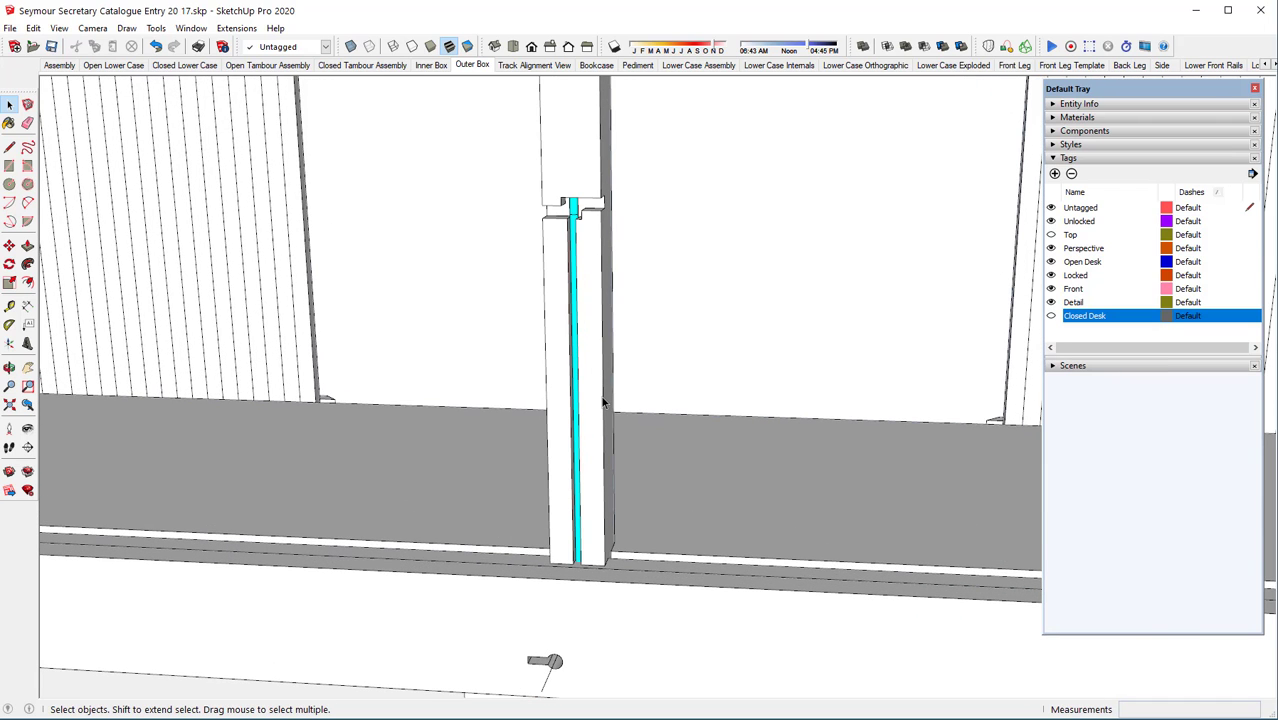
pyautogui.moveTo(603, 402); pyautogui.dragTo(603, 337, button='middle')
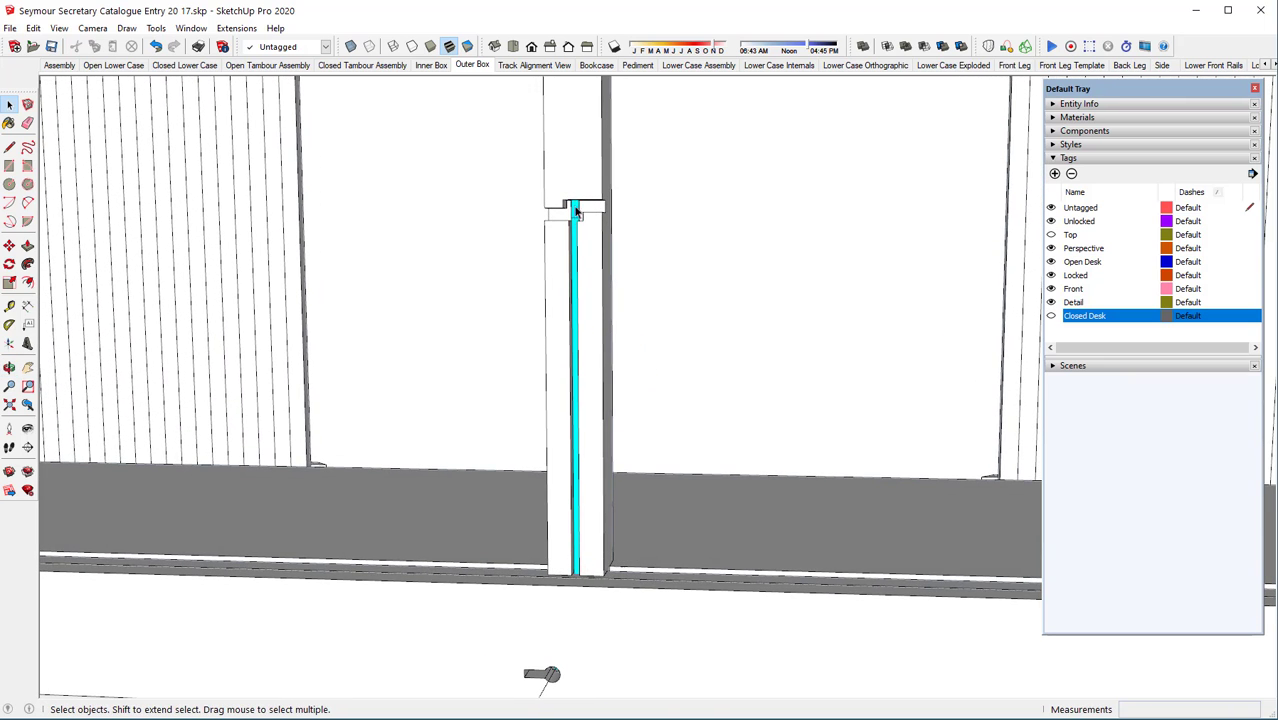
pyautogui.scroll(-2, 556, 277)
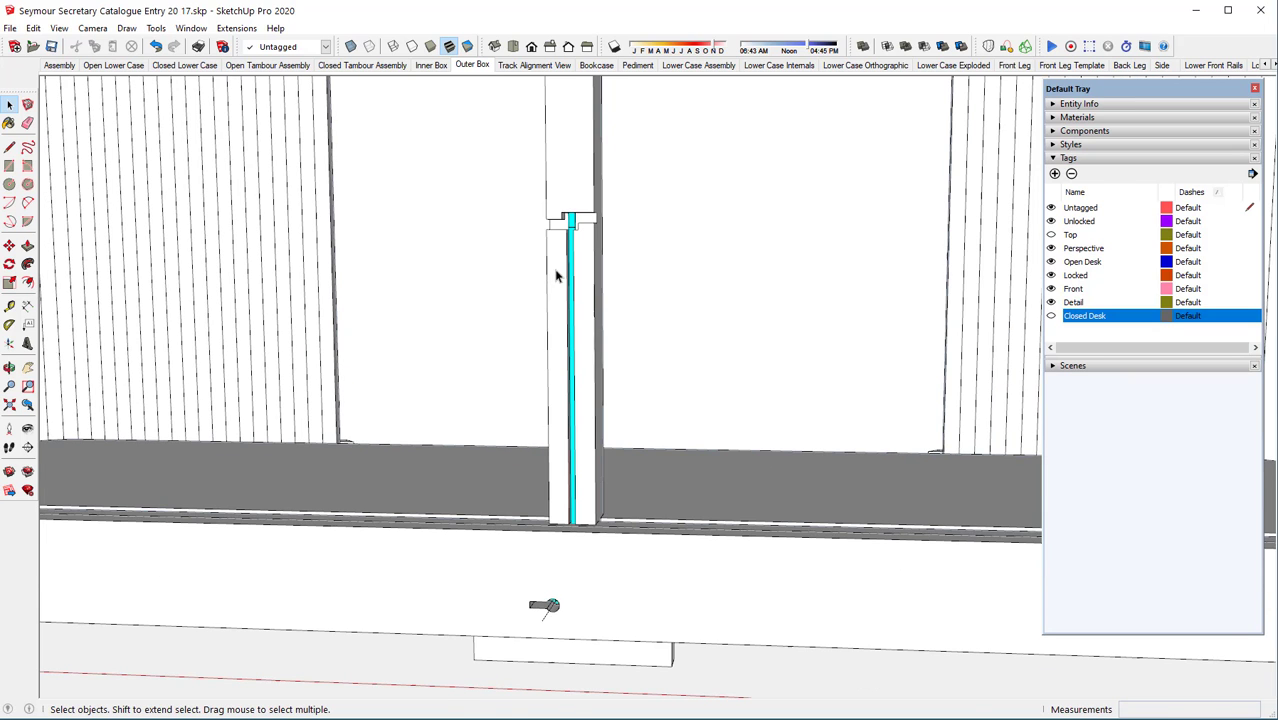
pyautogui.moveTo(576, 277); pyautogui.dragTo(535, 328, button='middle')
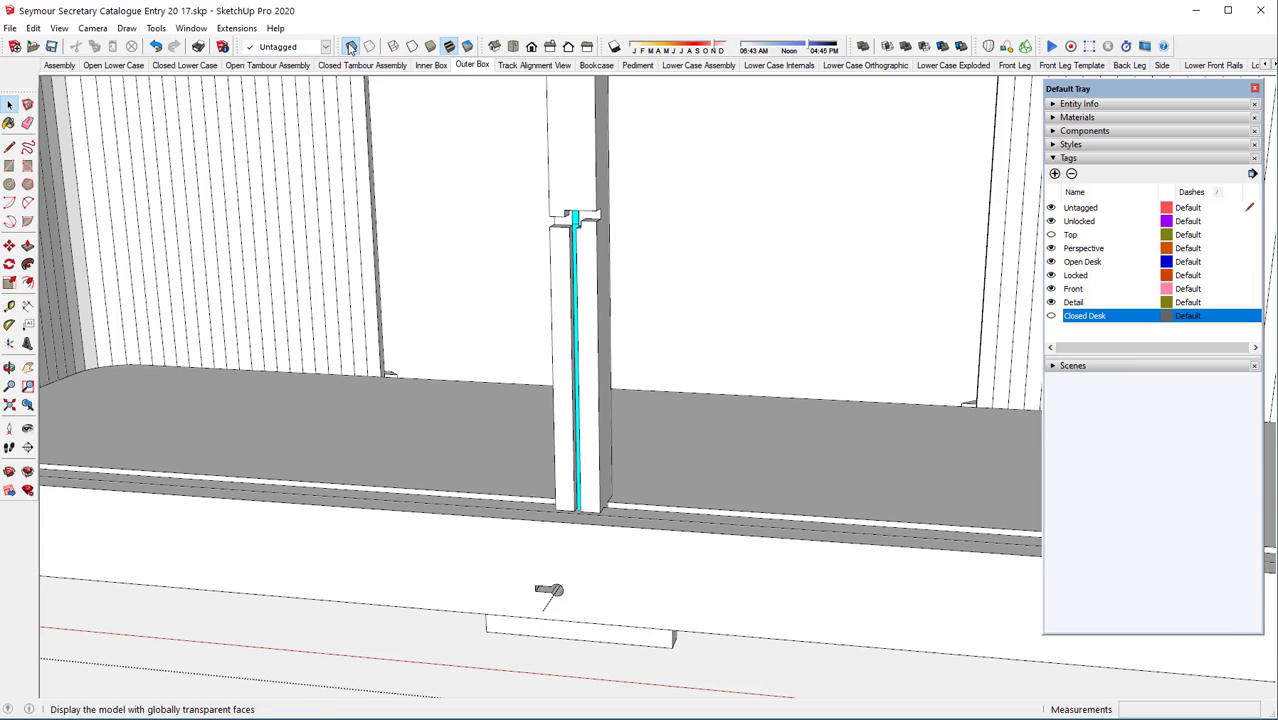
# Turn on X-Ray display and examine the lock body, bolt and rod concealed in the front rail.
pyautogui.click(350, 46)
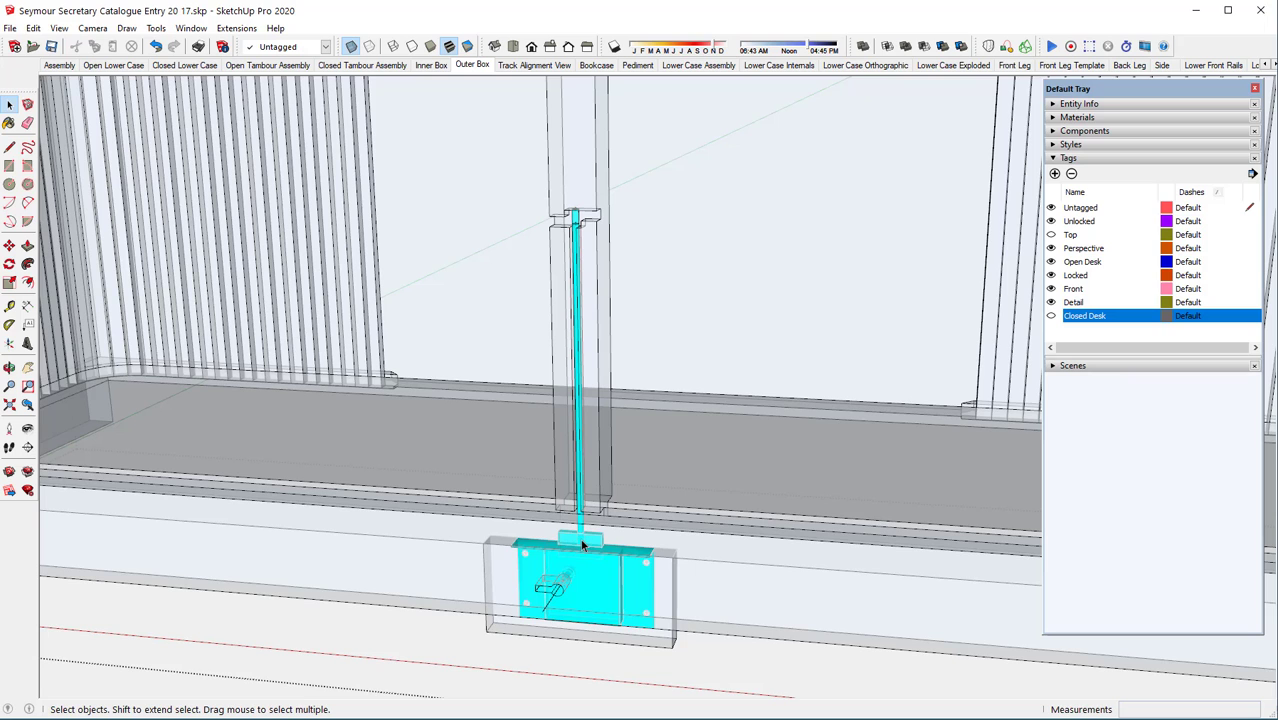
pyautogui.scroll(5, 582, 543)
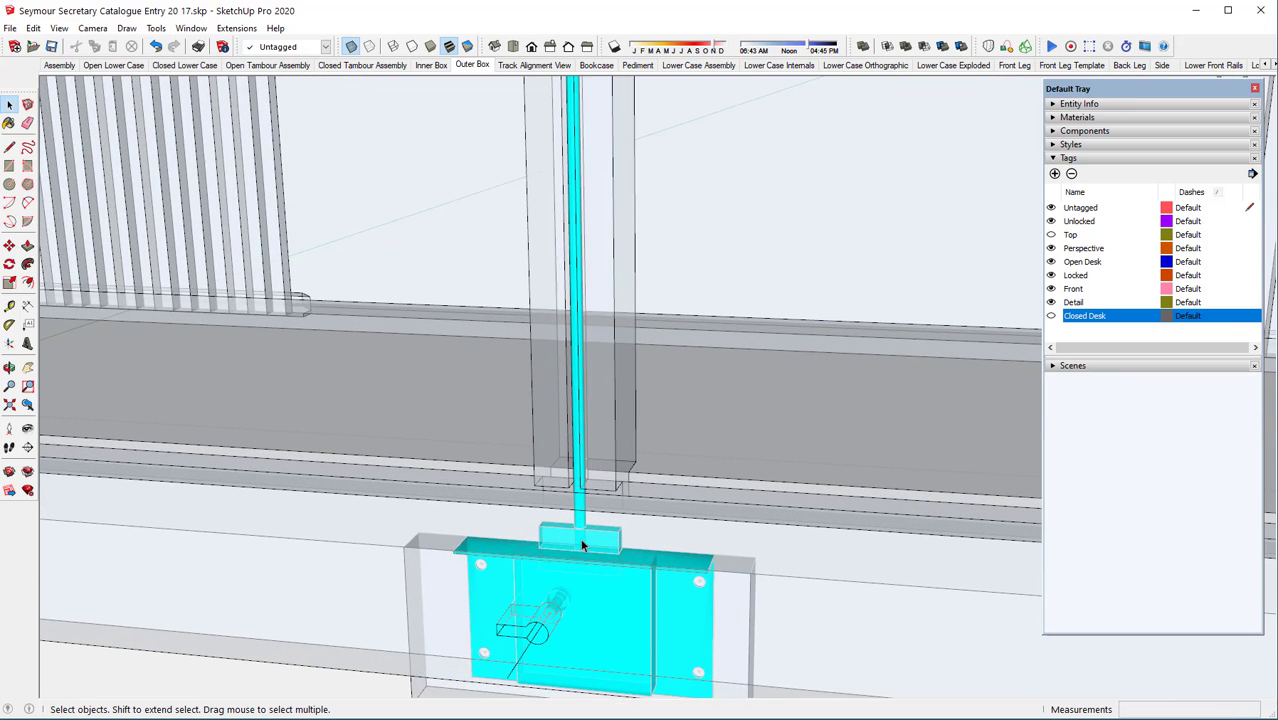
pyautogui.scroll(2, 582, 543)
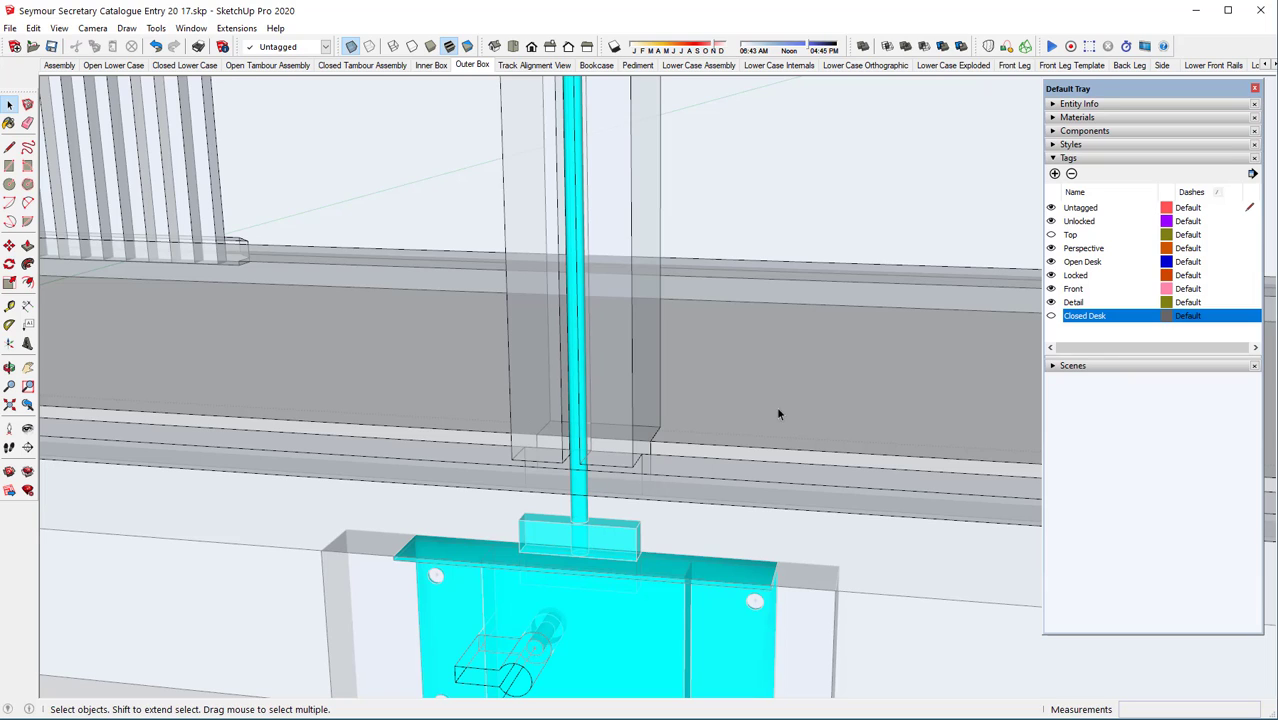
# Hide the Locked tag and examine the lowered bolt at the lock and the rod's upper end below the divider notches.
pyautogui.click(1051, 276)
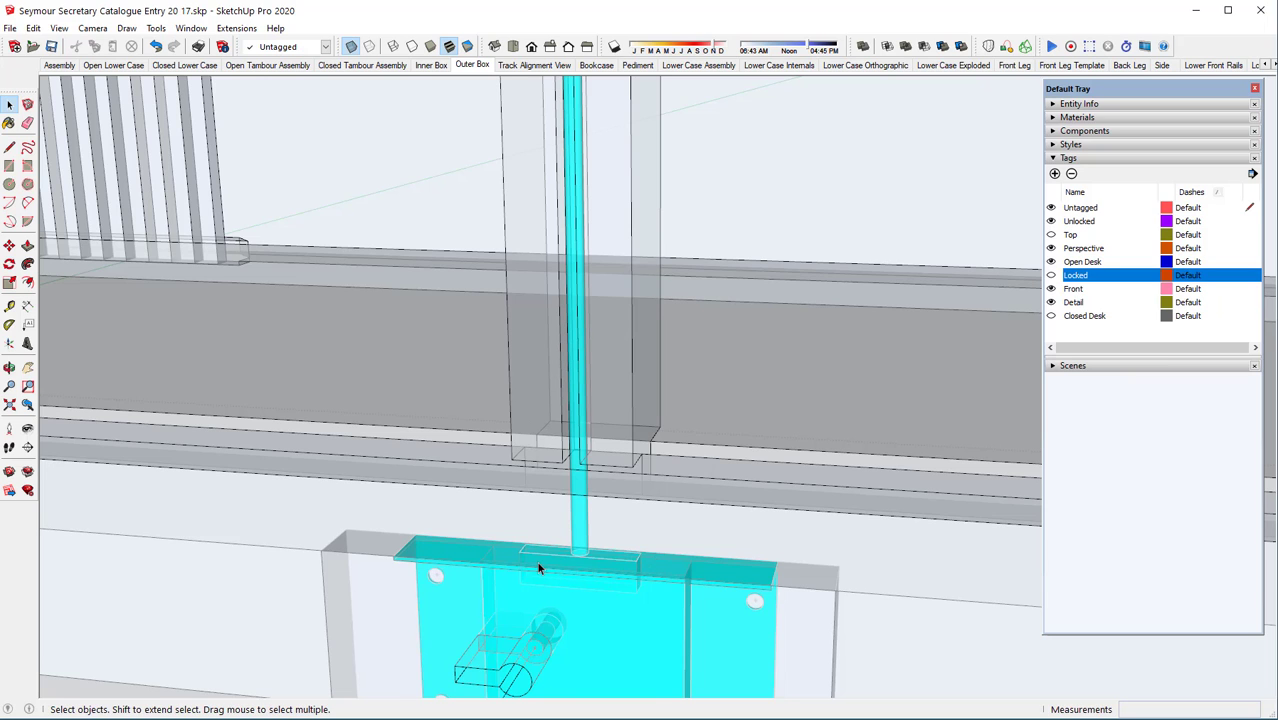
pyautogui.scroll(-2, 539, 565)
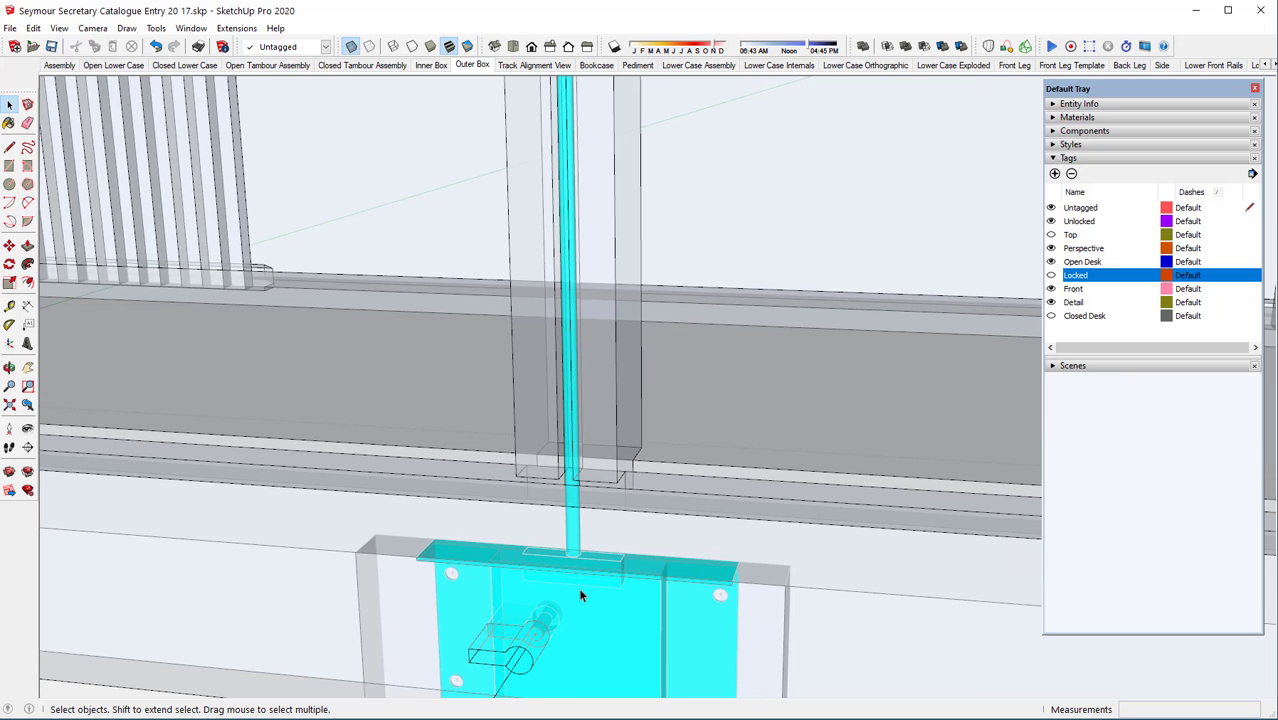
pyautogui.scroll(-5, 580, 594)
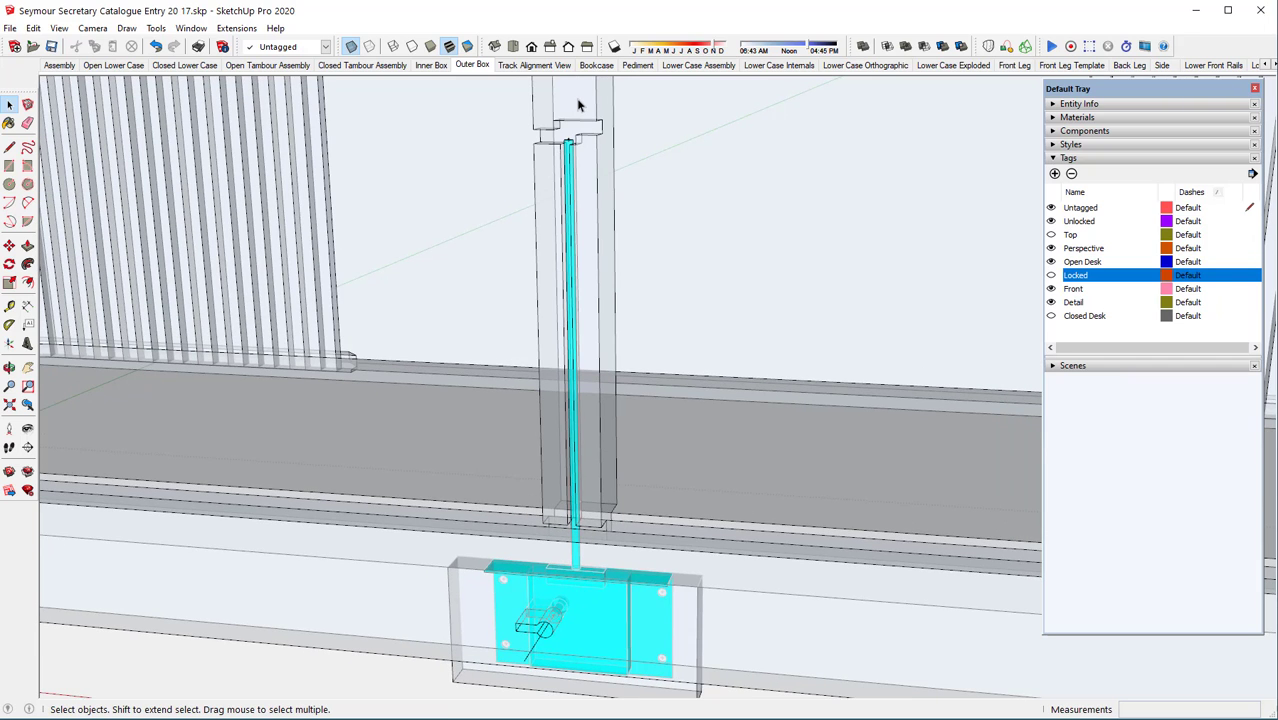
pyautogui.scroll(5, 577, 104)
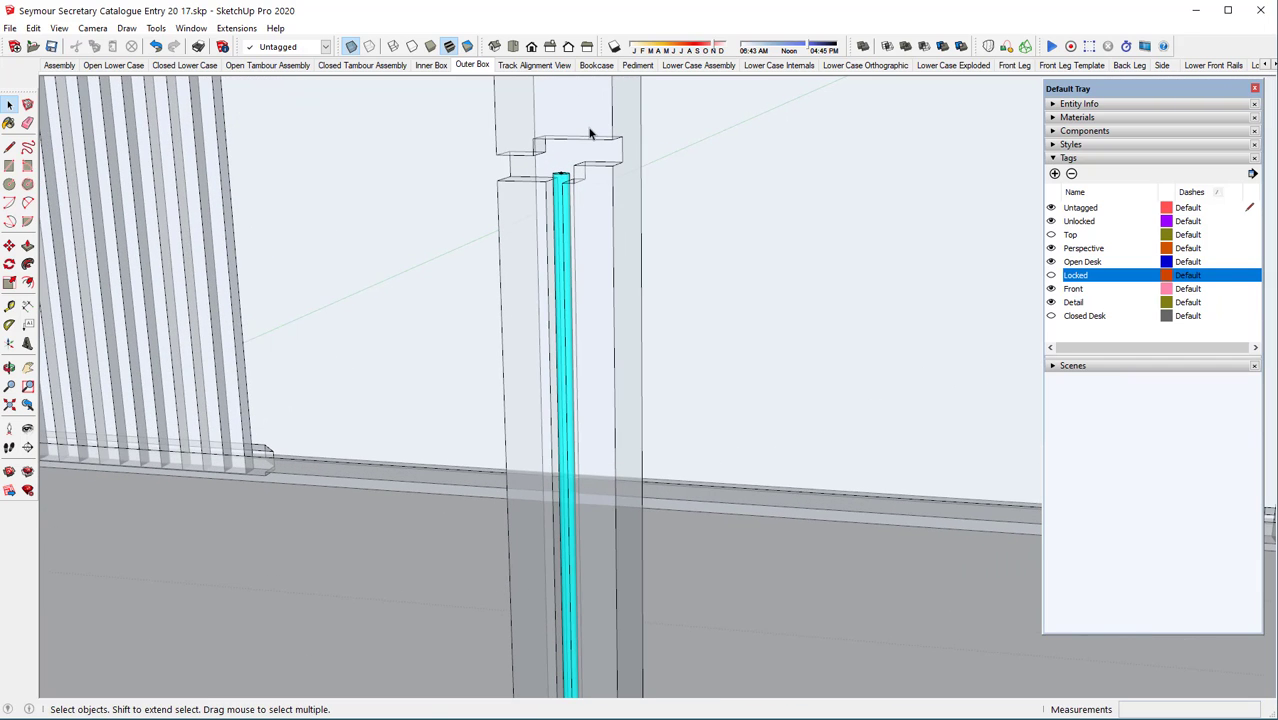
pyautogui.moveTo(590, 133); pyautogui.dragTo(568, 143, button='middle')
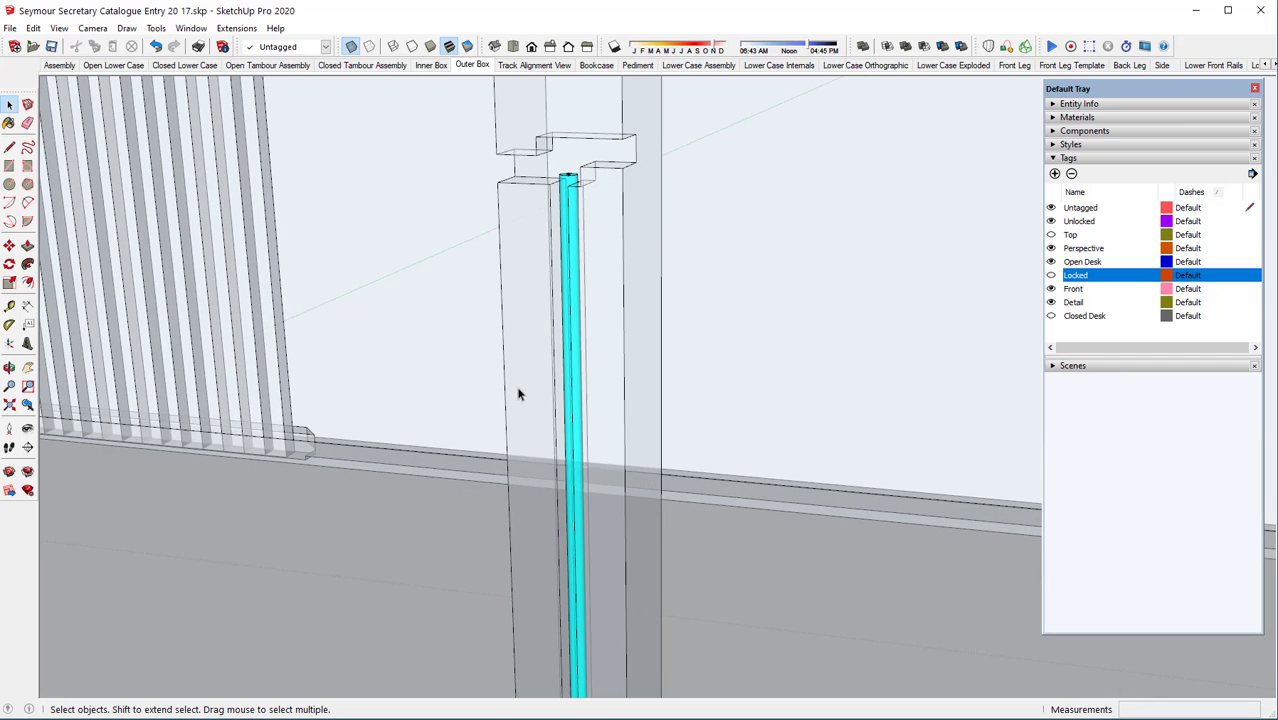
pyautogui.scroll(-2, 518, 394)
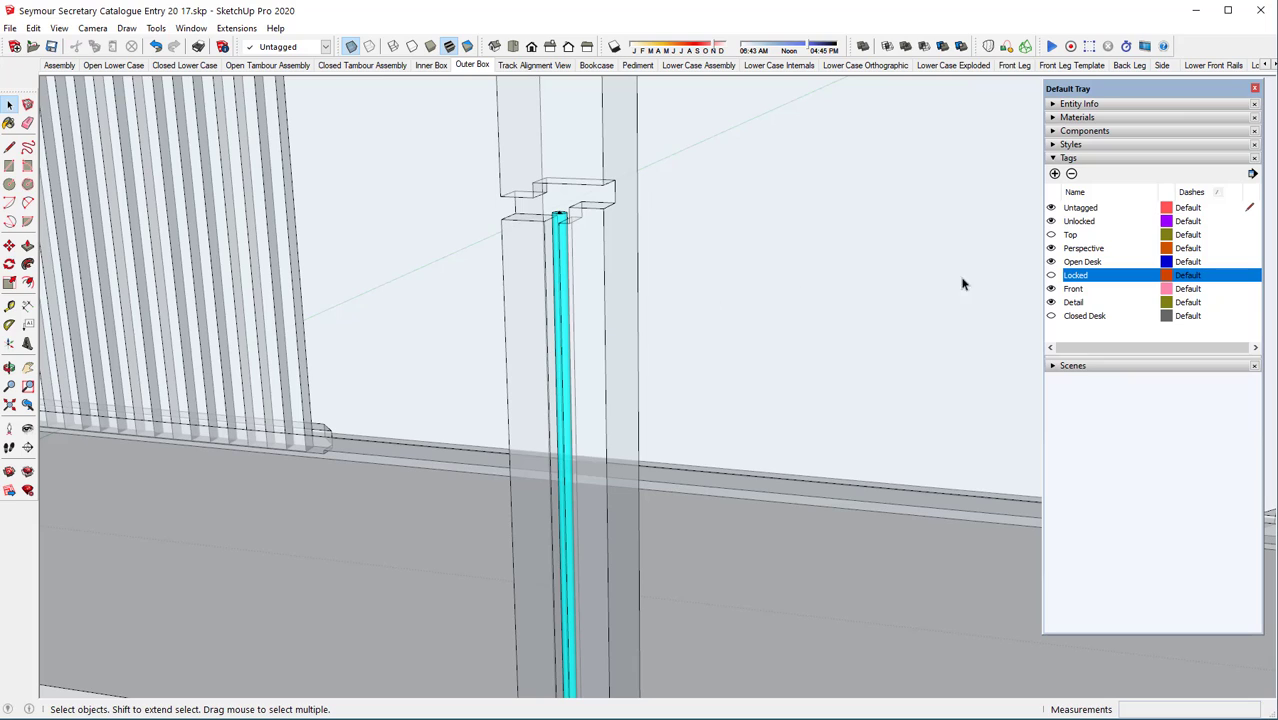
# Hide the Open Desk tag, show Closed Desk, and examine how the tambour catches overlap above the lock rod.
pyautogui.click(1051, 261)
pyautogui.click(1051, 315)
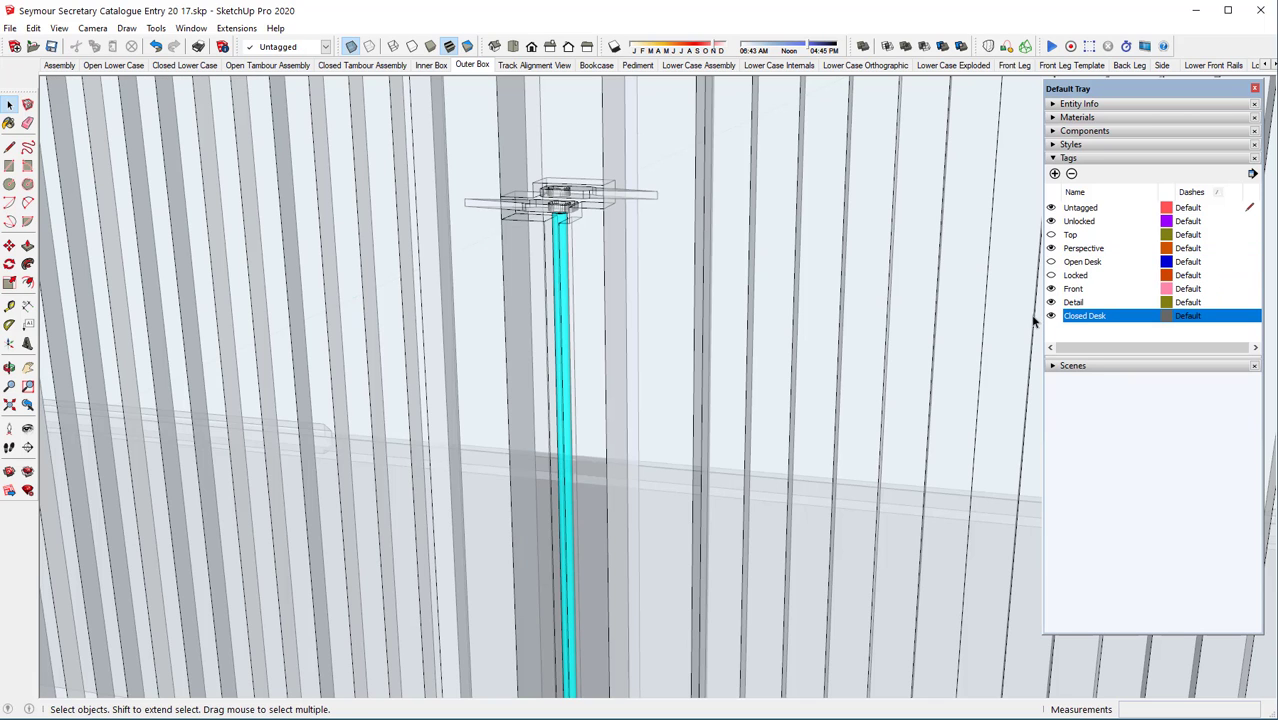
pyautogui.scroll(3, 639, 166)
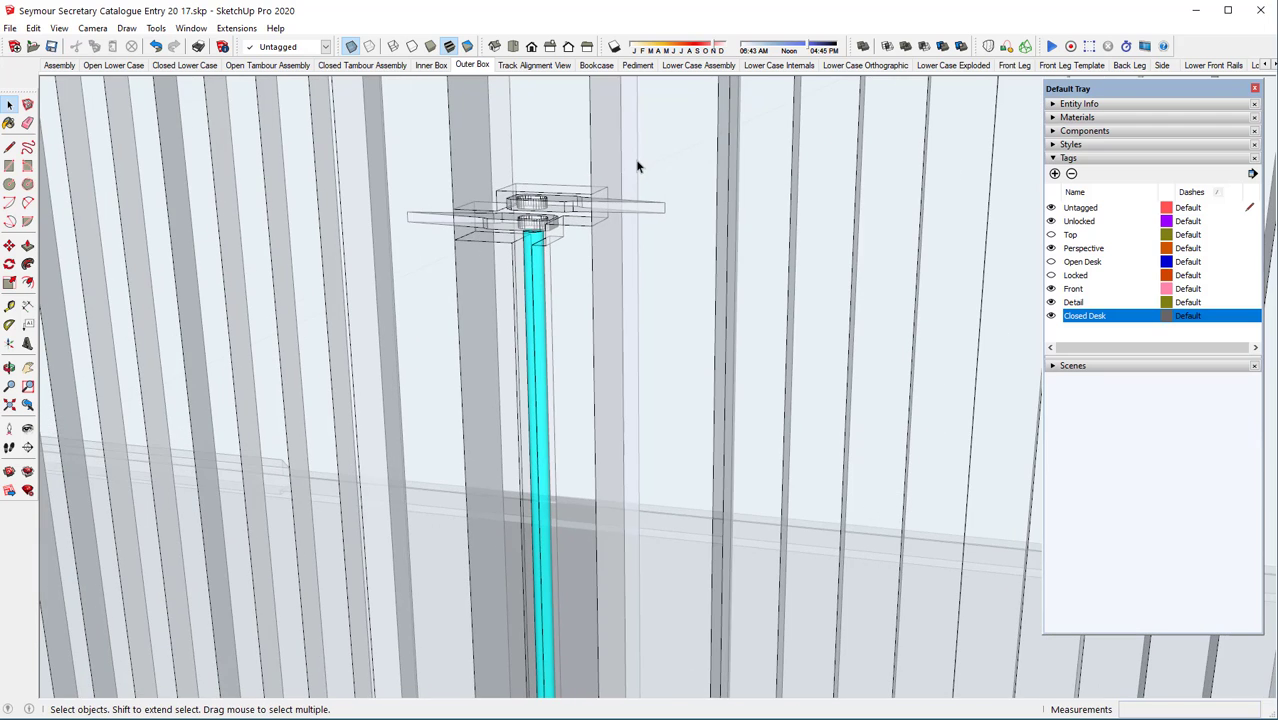
pyautogui.scroll(3, 639, 166)
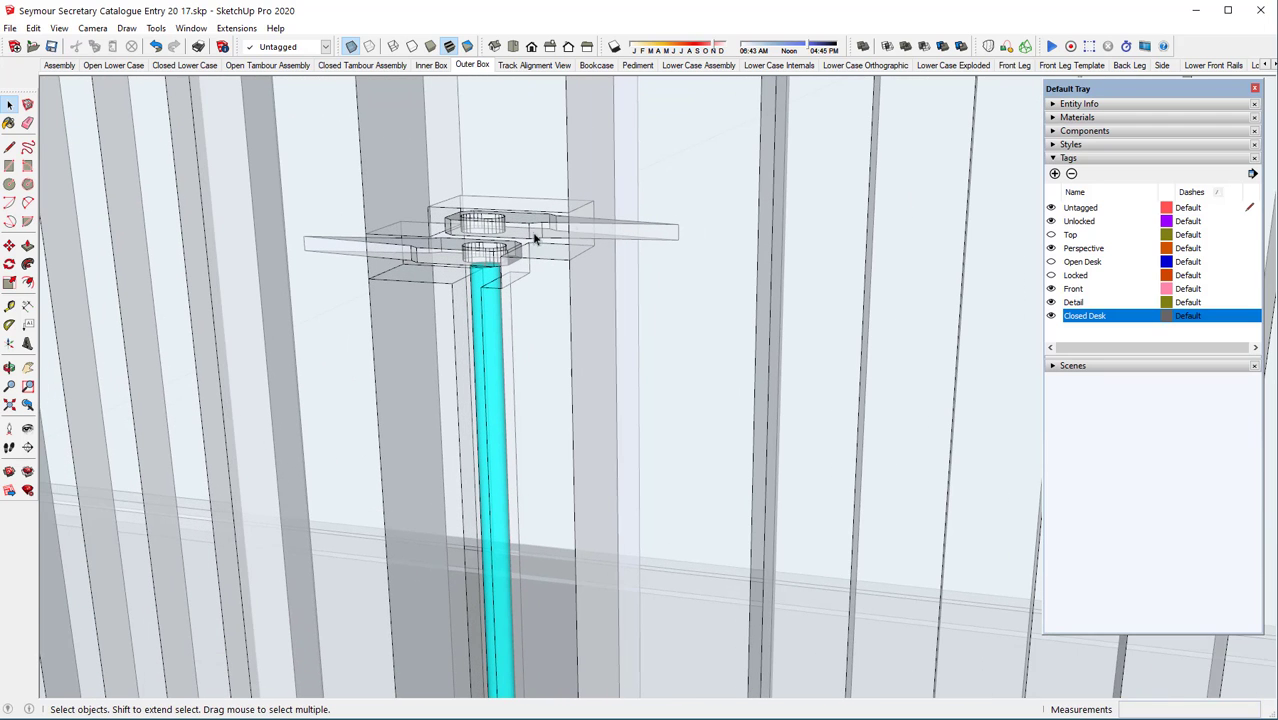
pyautogui.scroll(3, 490, 245)
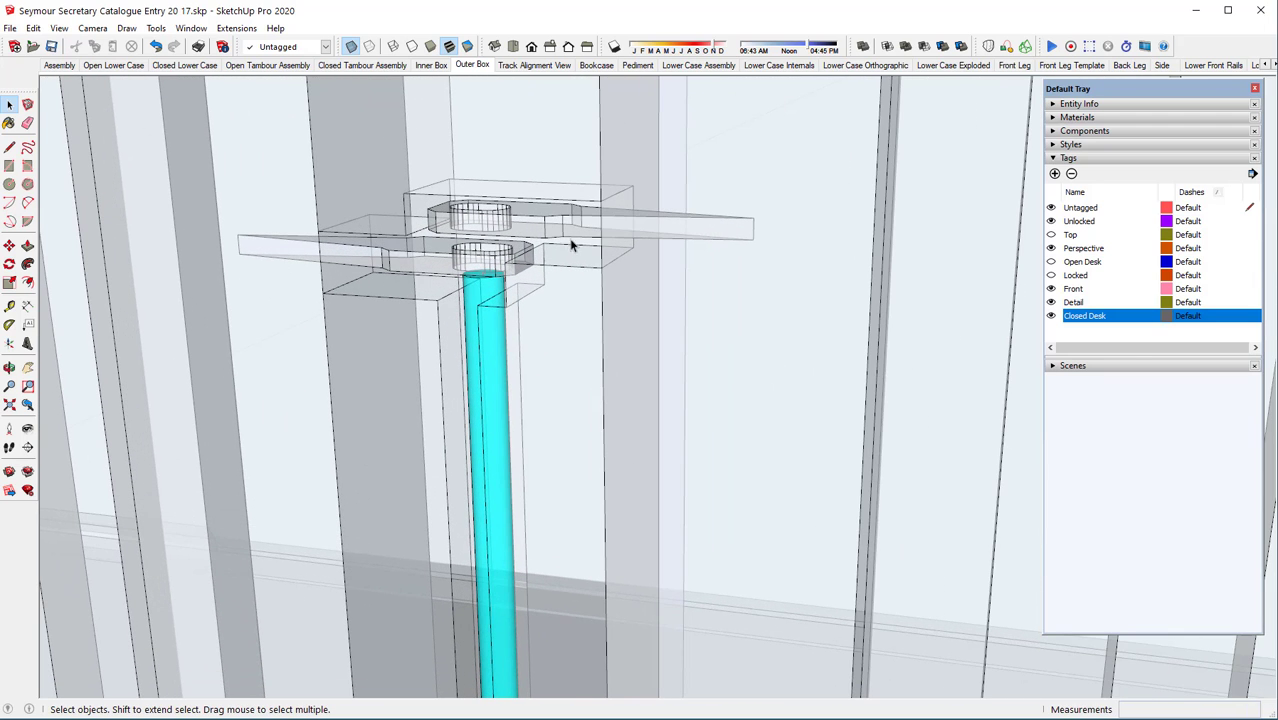
pyautogui.moveTo(636, 231); pyautogui.dragTo(590, 244, button='middle')
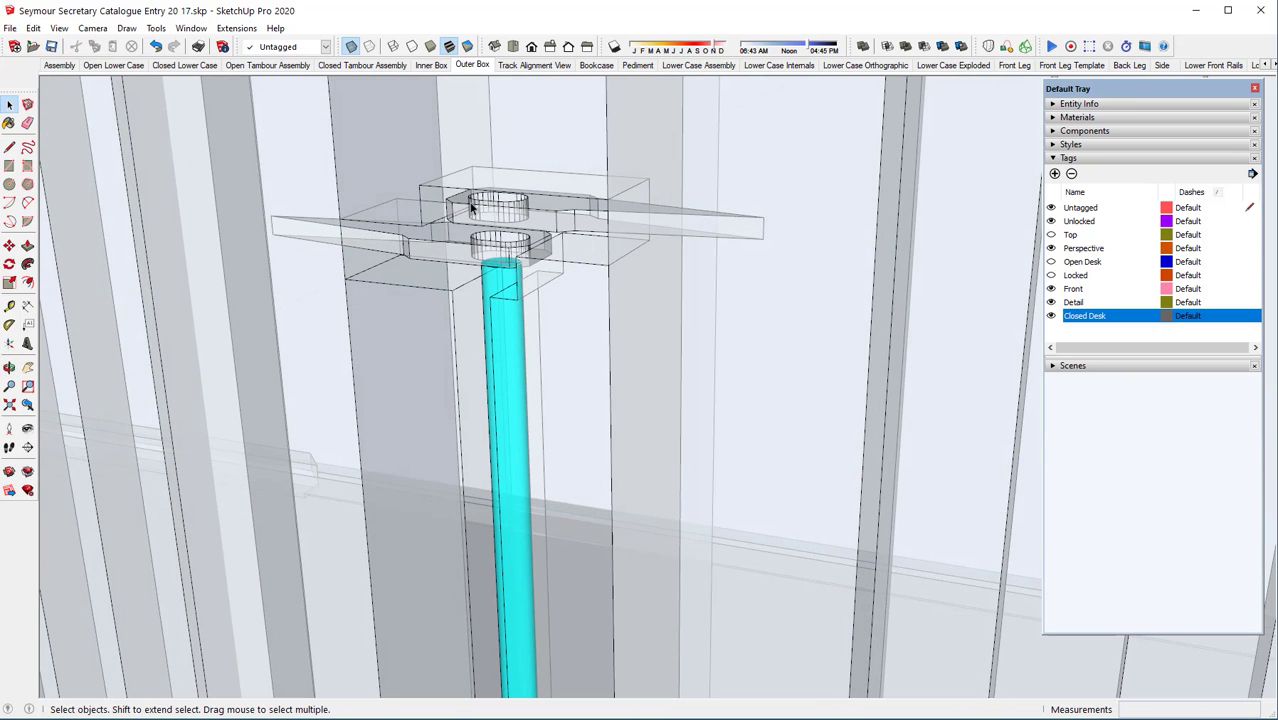
pyautogui.moveTo(523, 221); pyautogui.dragTo(493, 277, button='middle')
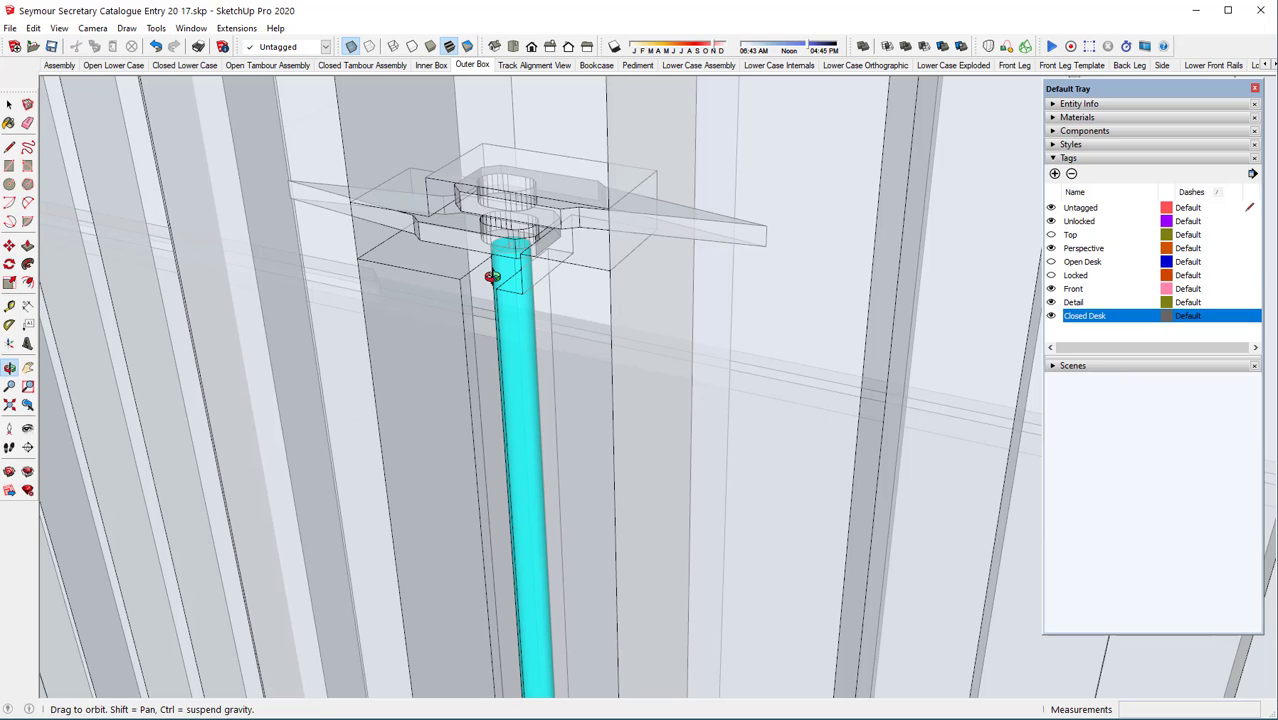
pyautogui.moveTo(559, 208); pyautogui.dragTo(538, 227, button='middle')
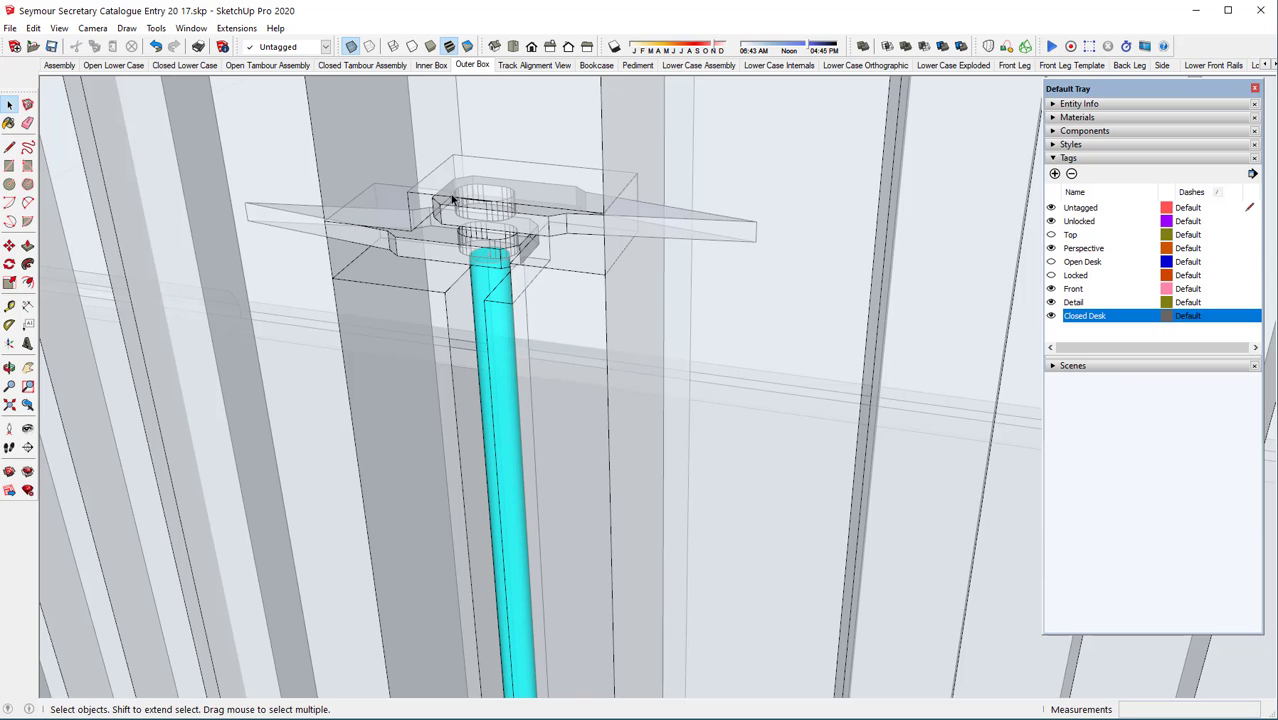
pyautogui.moveTo(487, 226); pyautogui.dragTo(491, 183, button='middle')
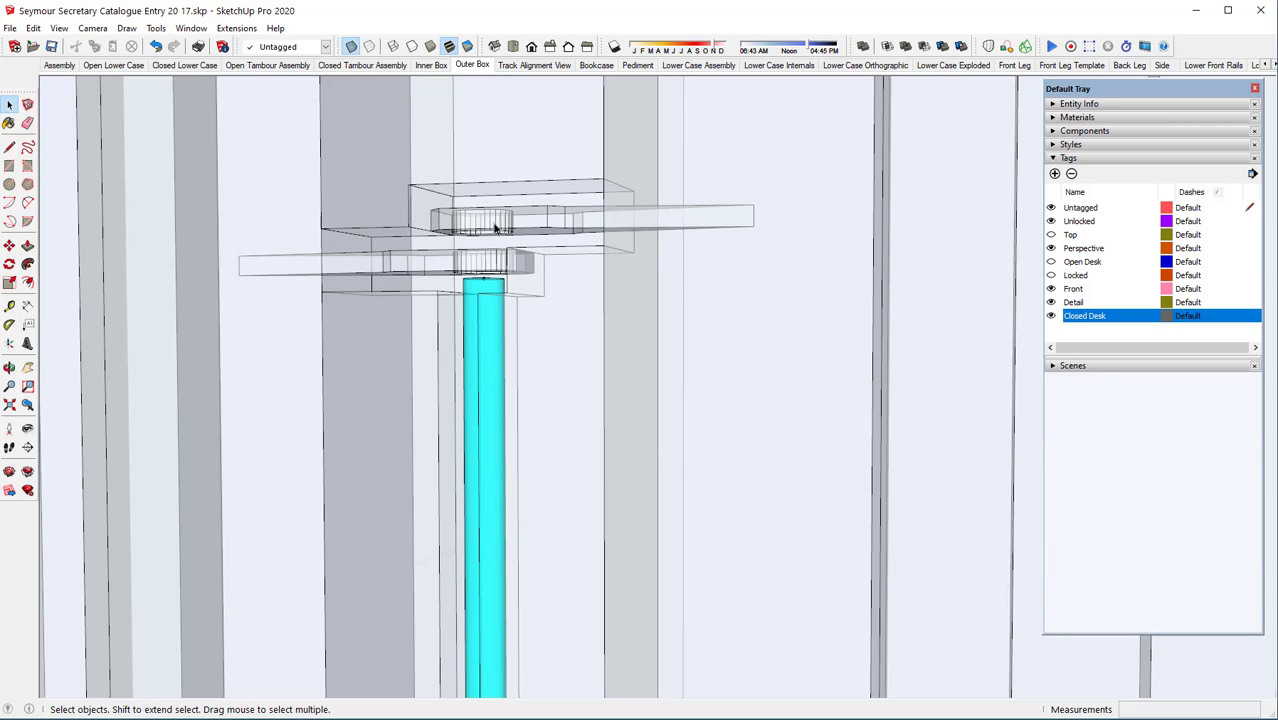
# Show the Locked tag, hide Unlocked, and inspect the raised rod from the catches down to the lock and across the whole box.
pyautogui.click(1051, 275)
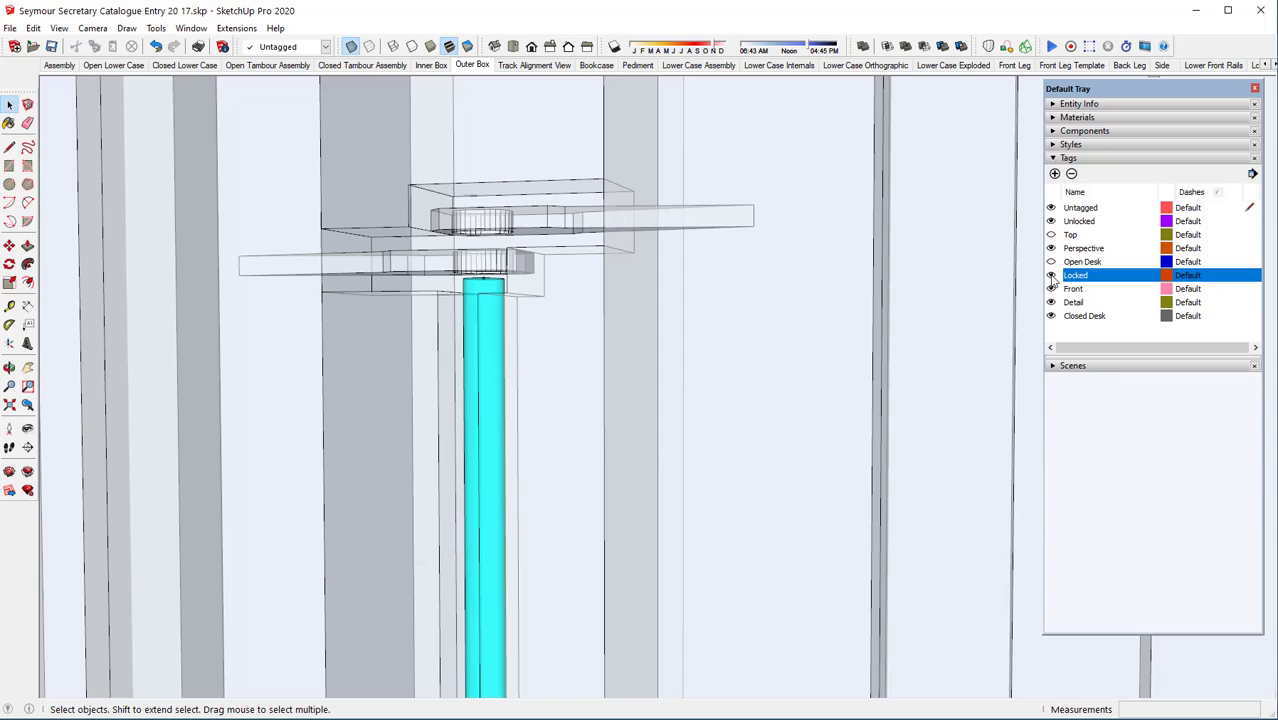
pyautogui.click(1051, 221)
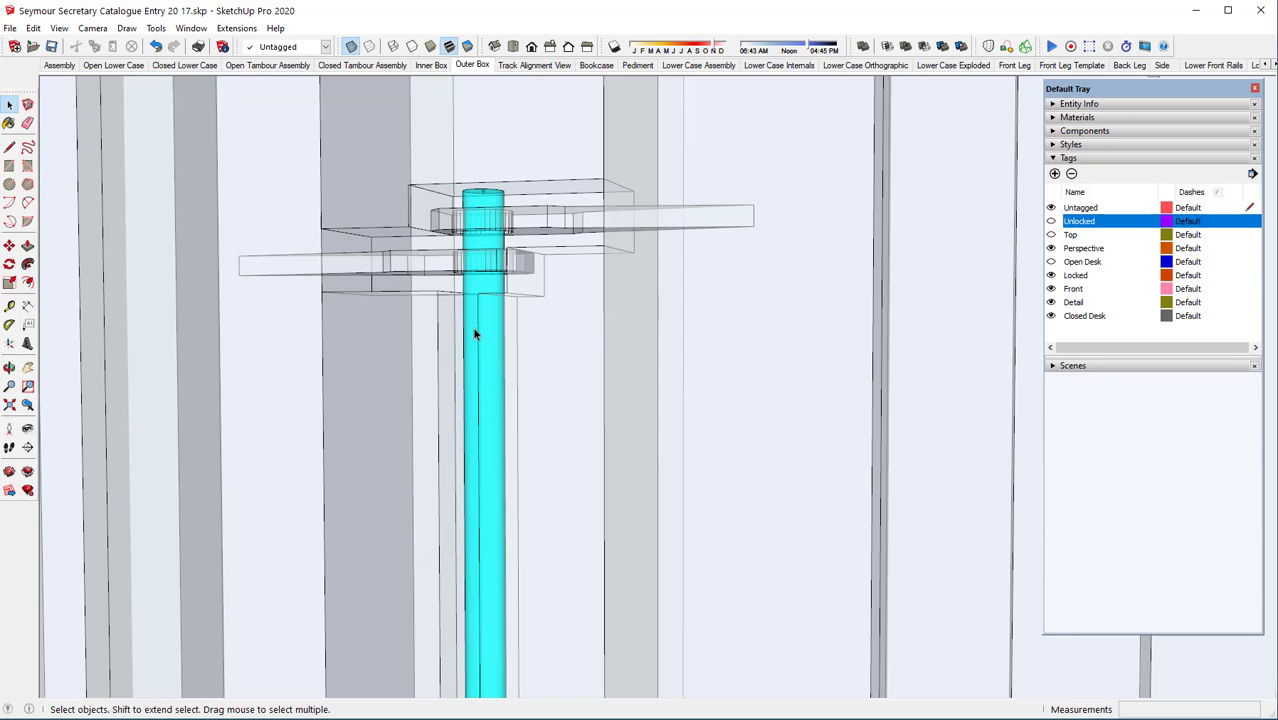
pyautogui.scroll(-5, 478, 203)
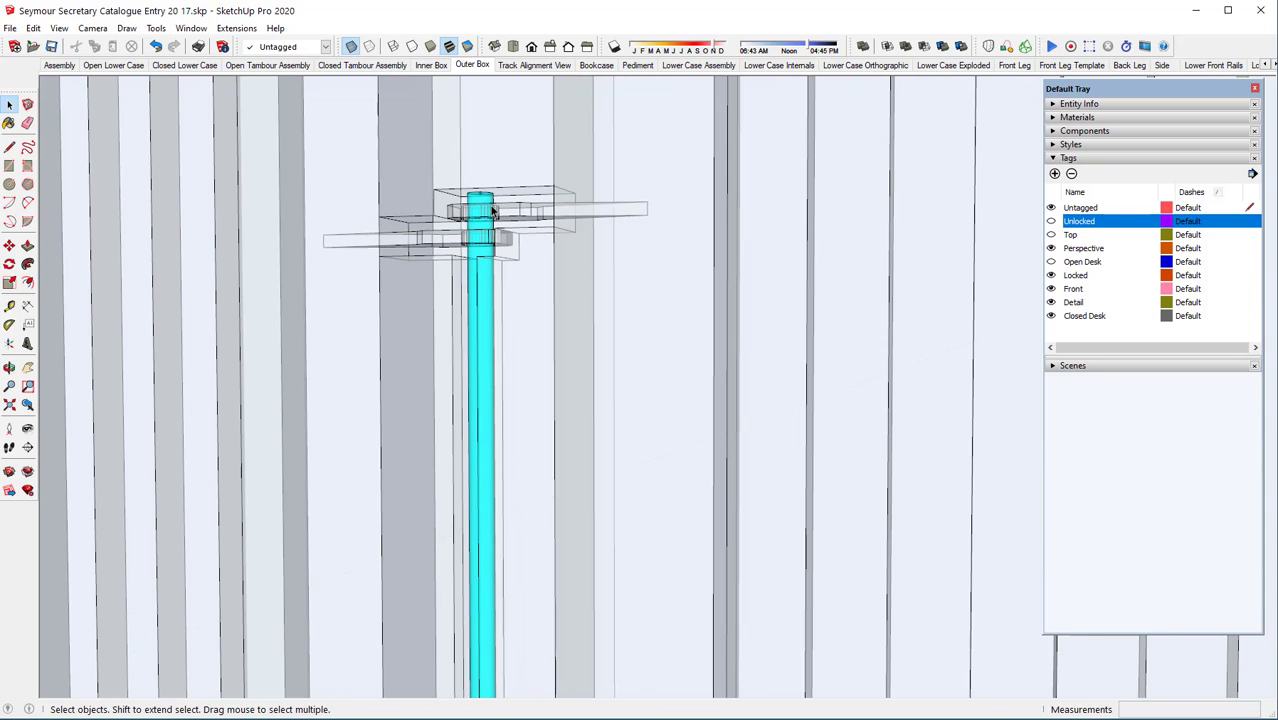
pyautogui.scroll(-4, 492, 210)
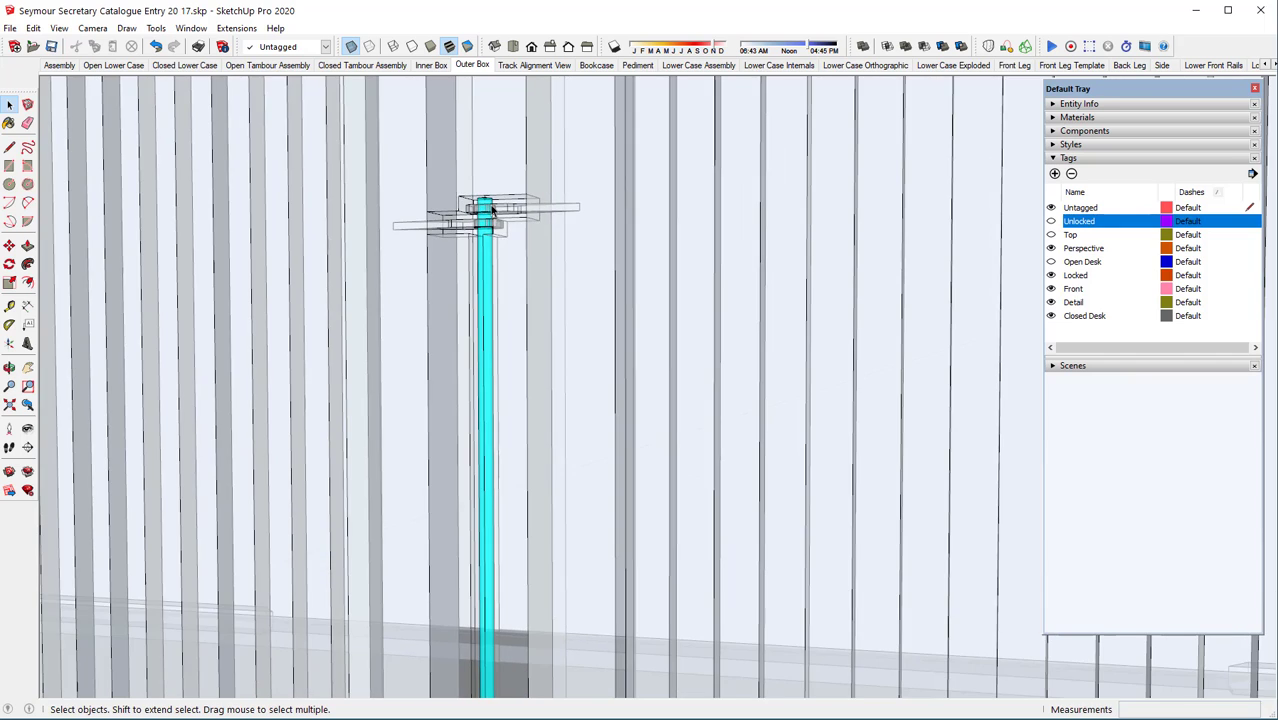
pyautogui.scroll(-5, 492, 210)
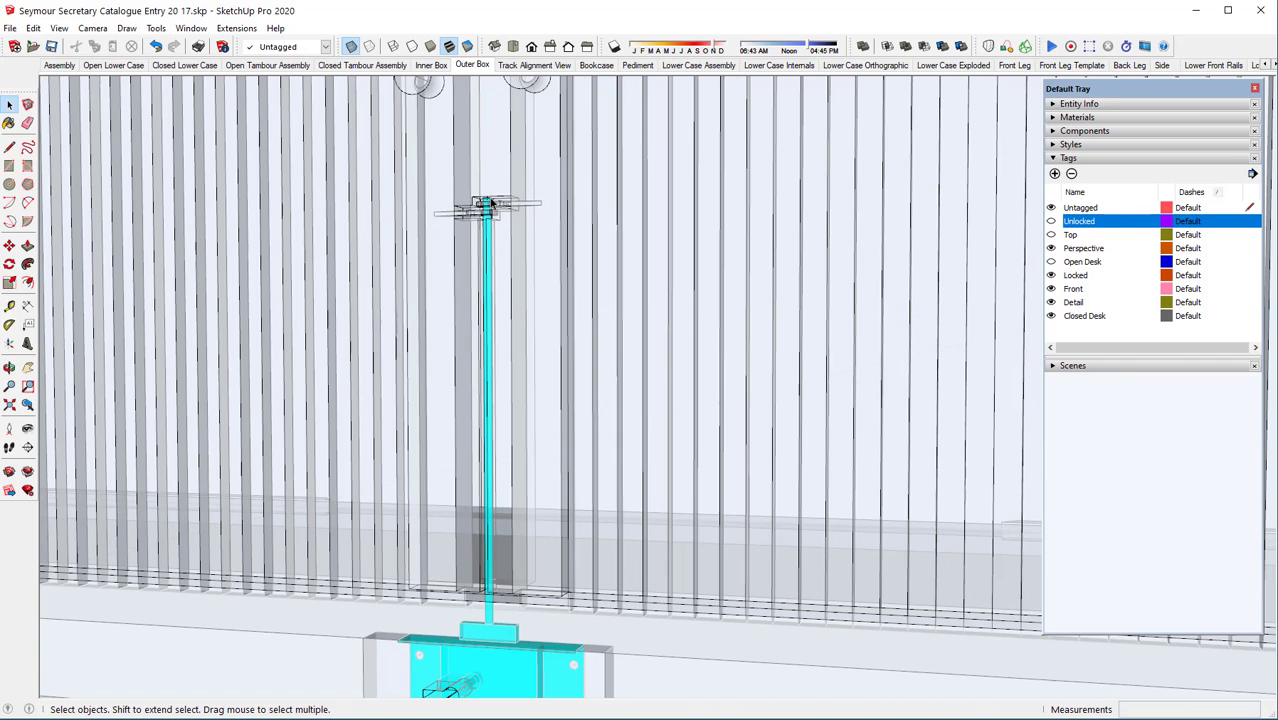
pyautogui.scroll(-1, 491, 204)
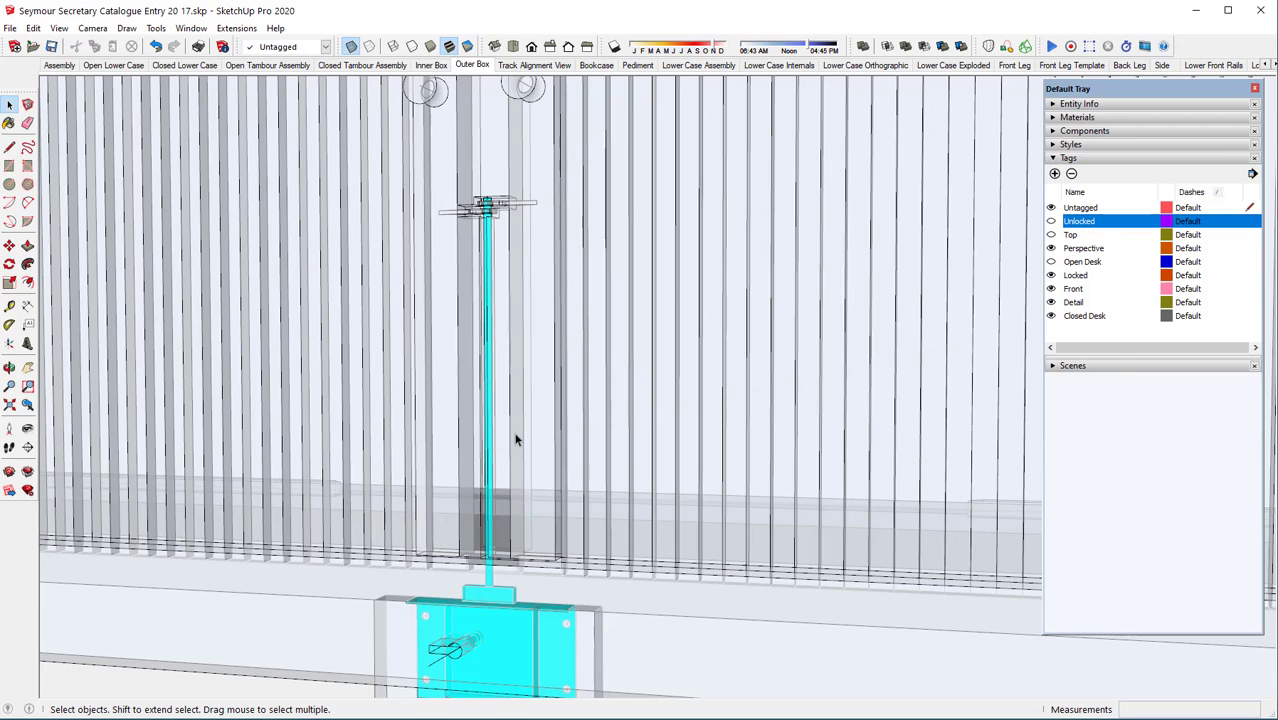
pyautogui.scroll(-4, 516, 439)
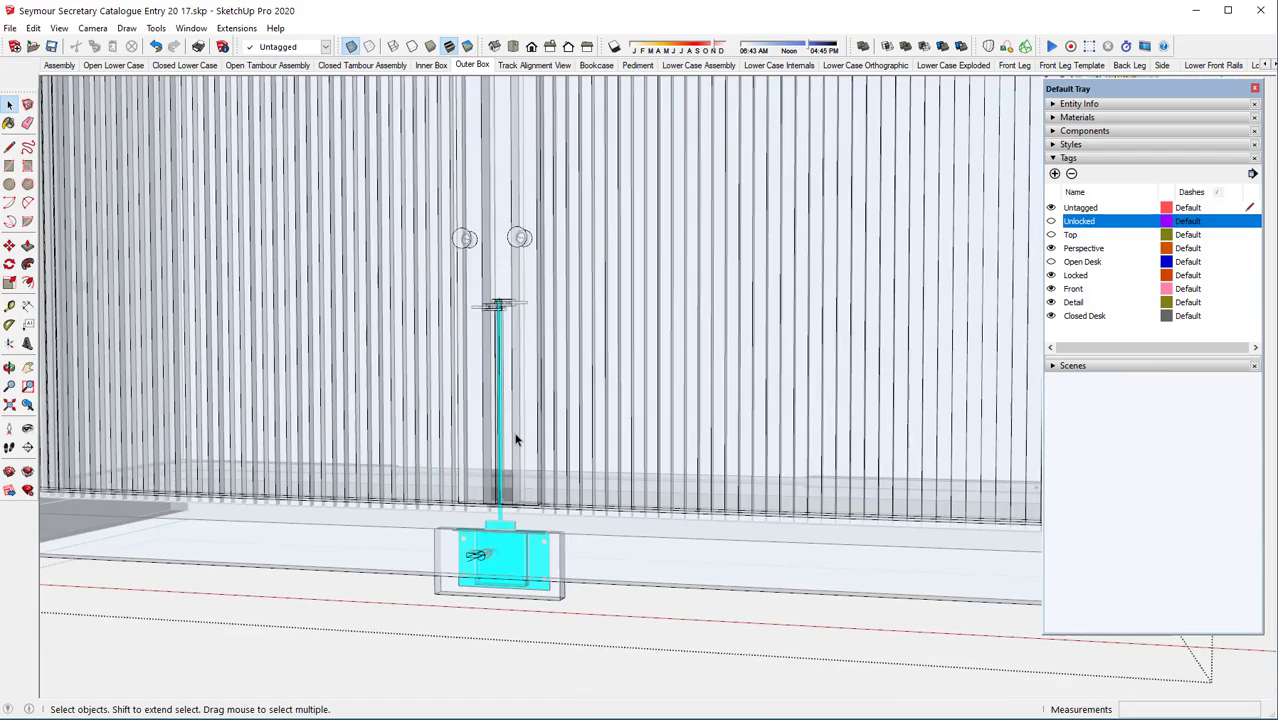
pyautogui.scroll(-3, 516, 438)
pyautogui.moveTo(508, 379); pyautogui.dragTo(505, 458, button='middle')
pyautogui.scroll(-2, 508, 527)
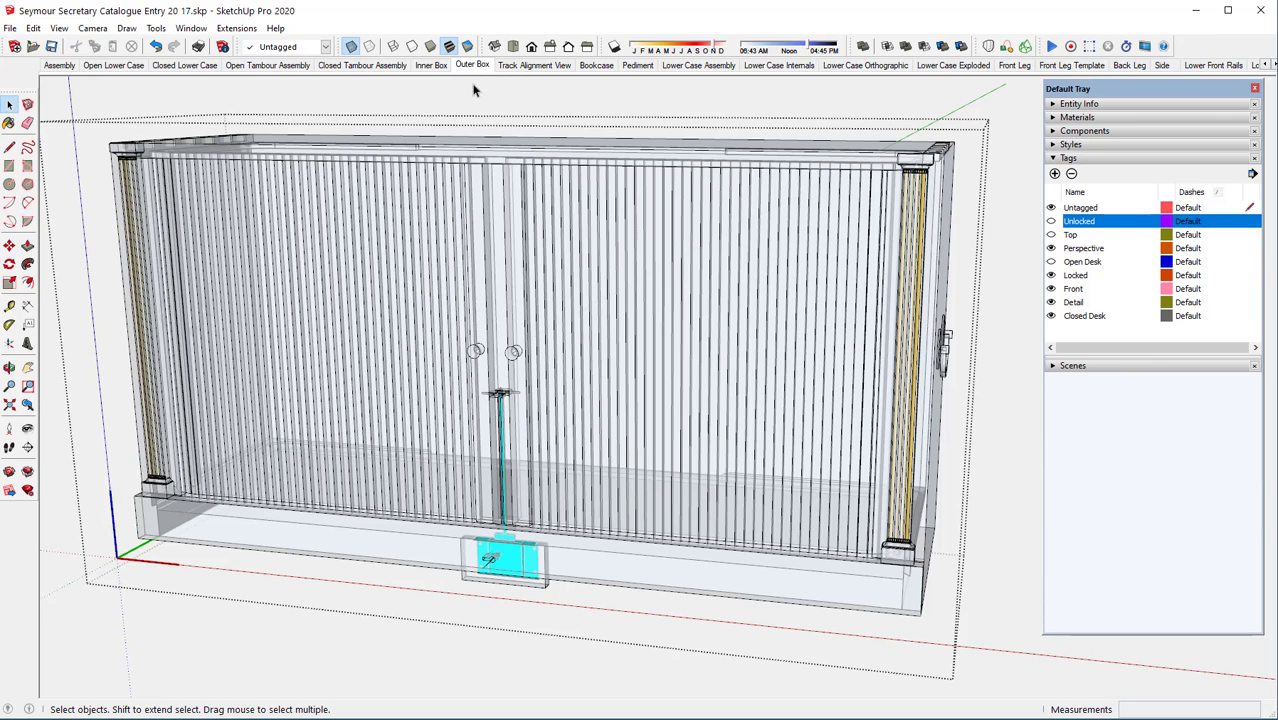
# Close the outer box component and turn off X-Ray display.
pyautogui.rightClick(480, 84)
pyautogui.click(508, 93)
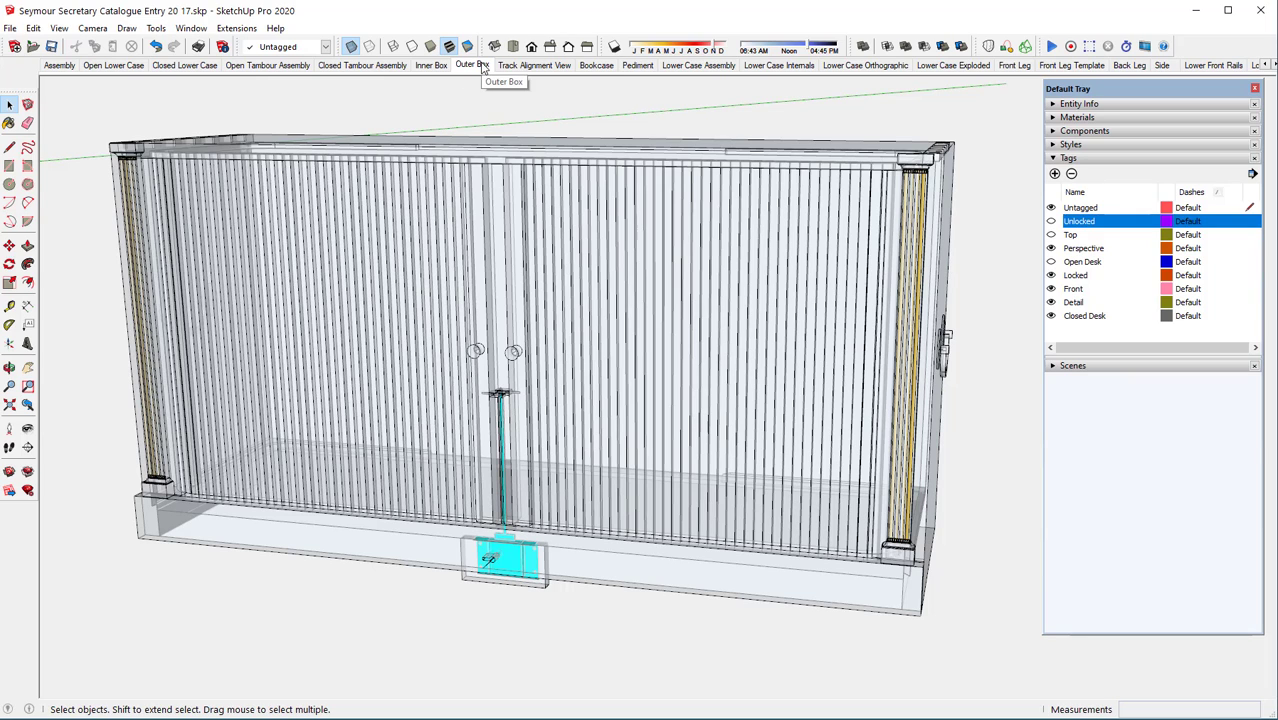
pyautogui.click(352, 48)
# Restore the saved Outer Box scene and take a closer look at the central divider.
pyautogui.scroll(-1, 412, 480)
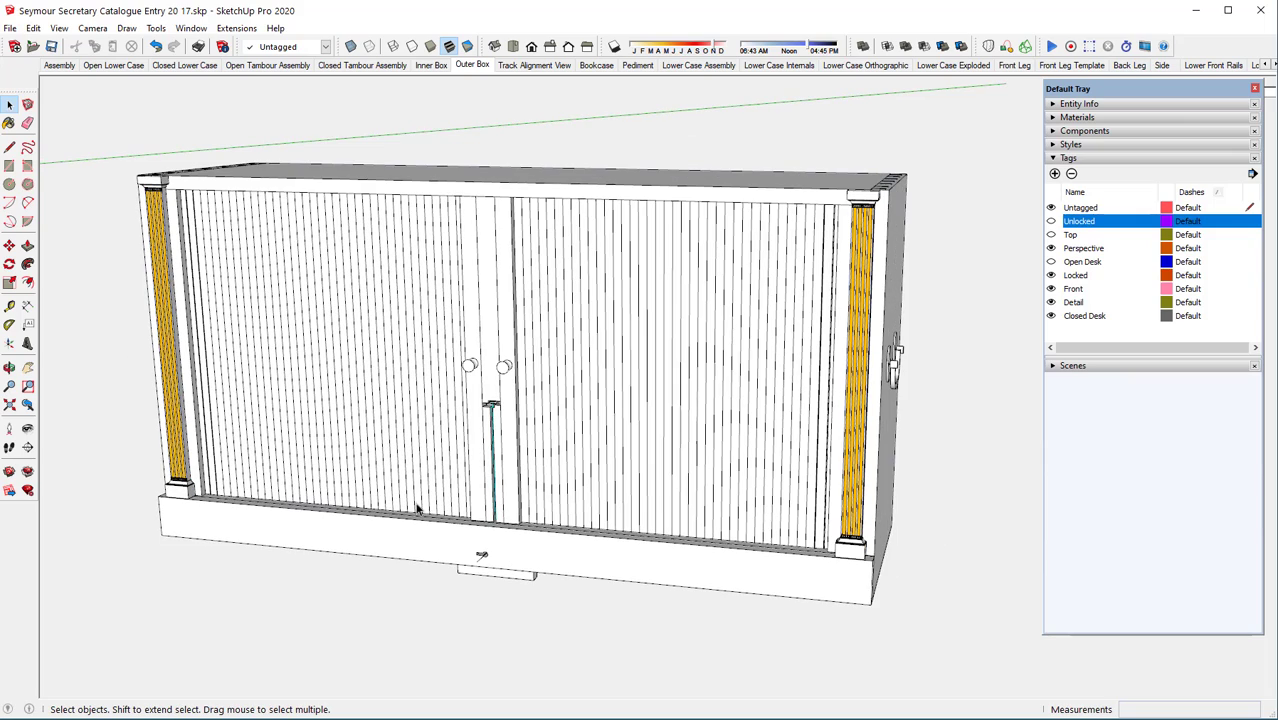
pyautogui.click(470, 65)
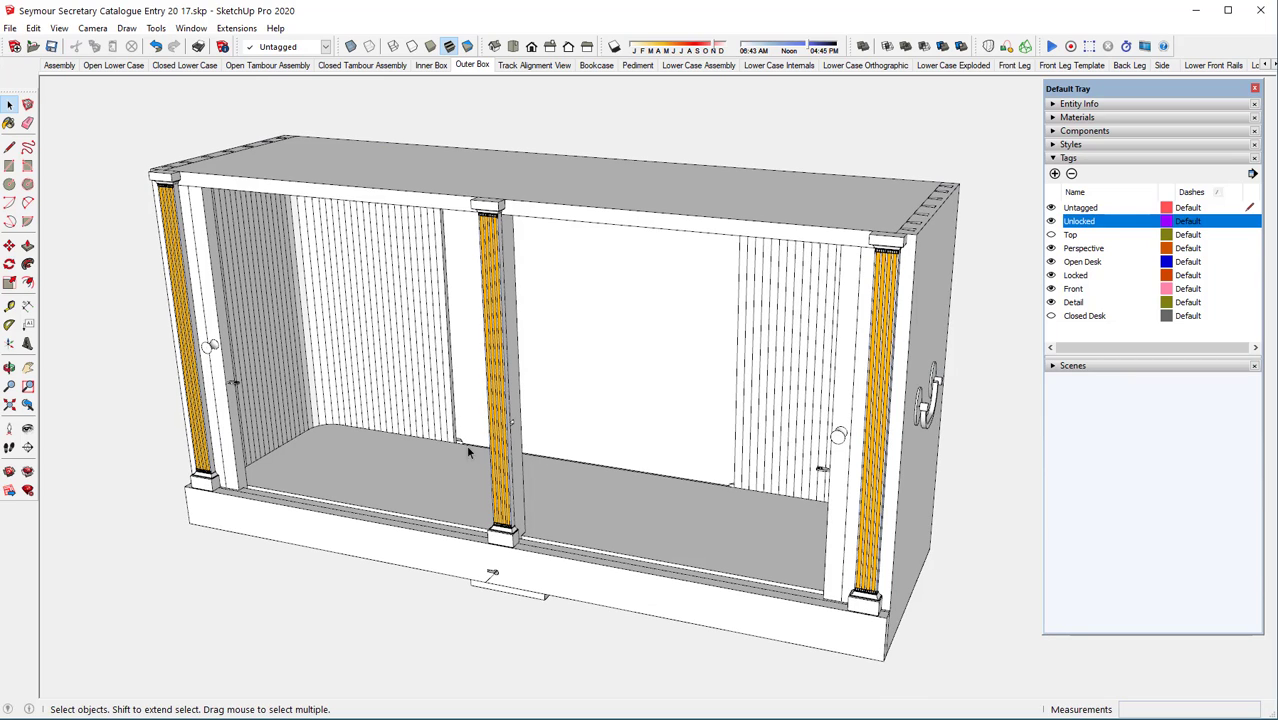
pyautogui.scroll(3, 516, 443)
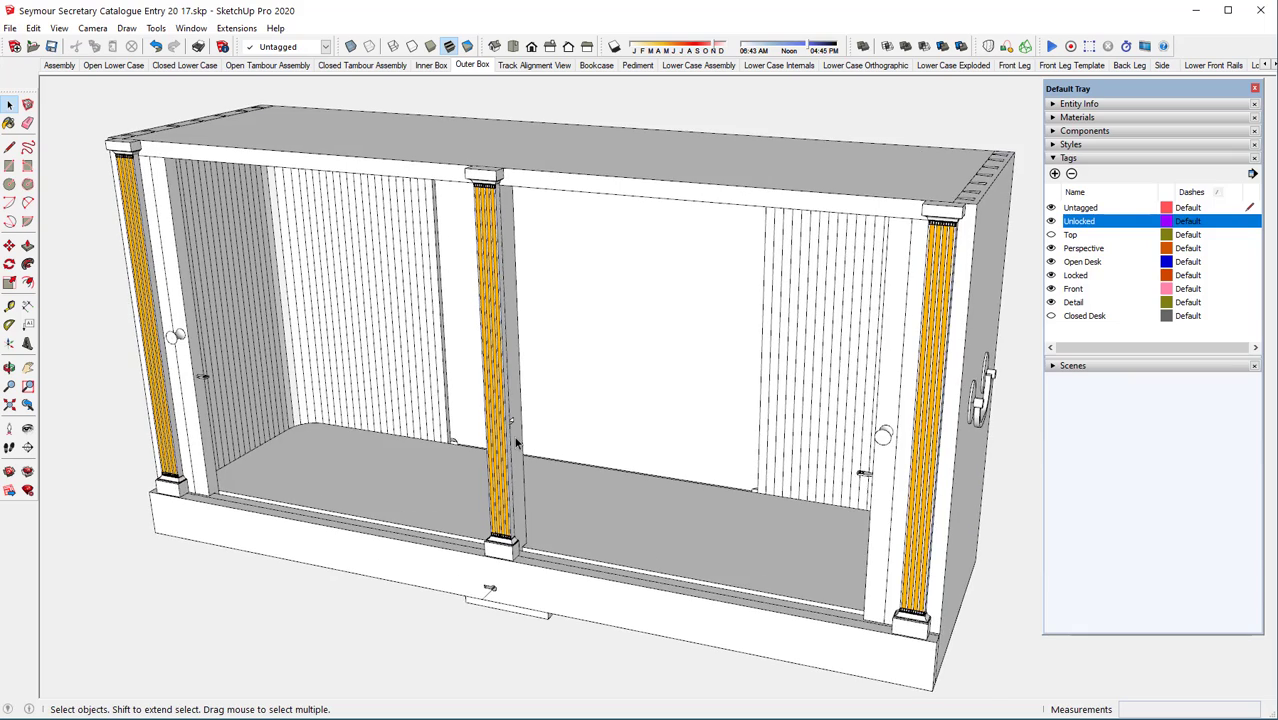
# Inspect the right tambour's catch and its opening in the central divider, select the whole model's geometry, and clear the selection.
pyautogui.scroll(4, 922, 488)
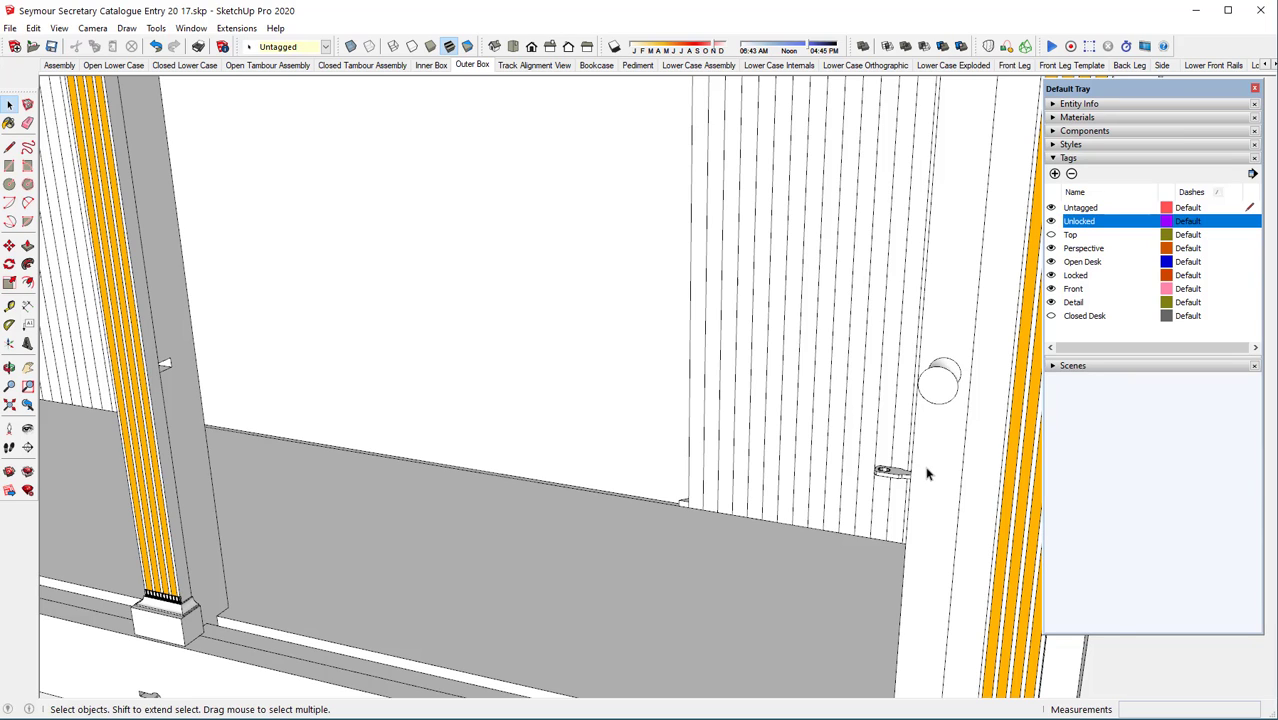
pyautogui.hotkey('ctrl', 'a')
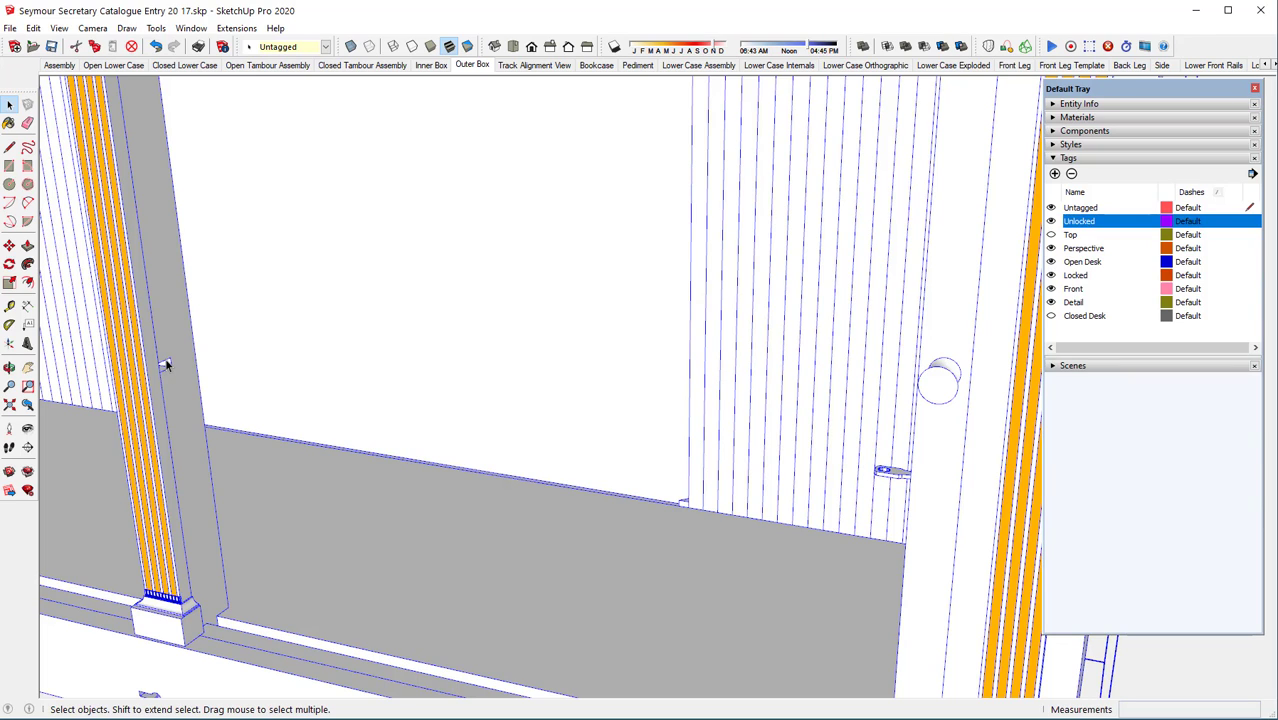
pyautogui.scroll(-2, 172, 350)
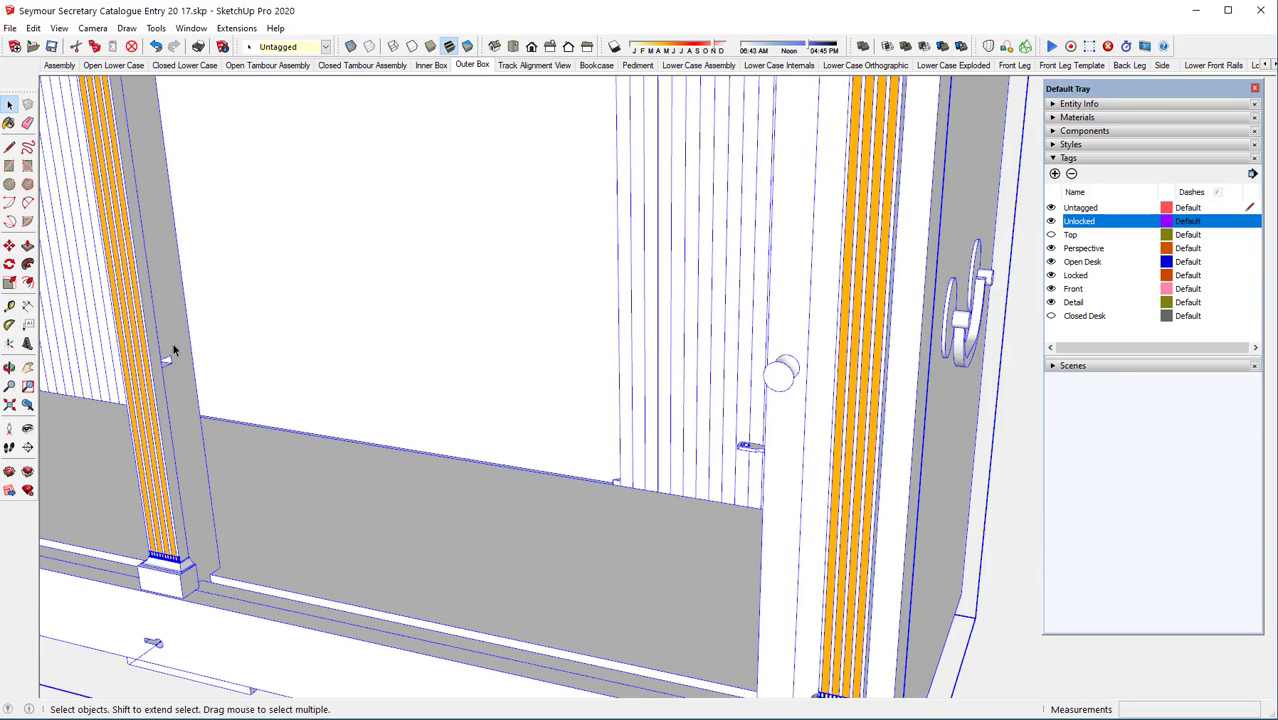
pyautogui.scroll(-2, 172, 350)
pyautogui.scroll(-2, 172, 350)
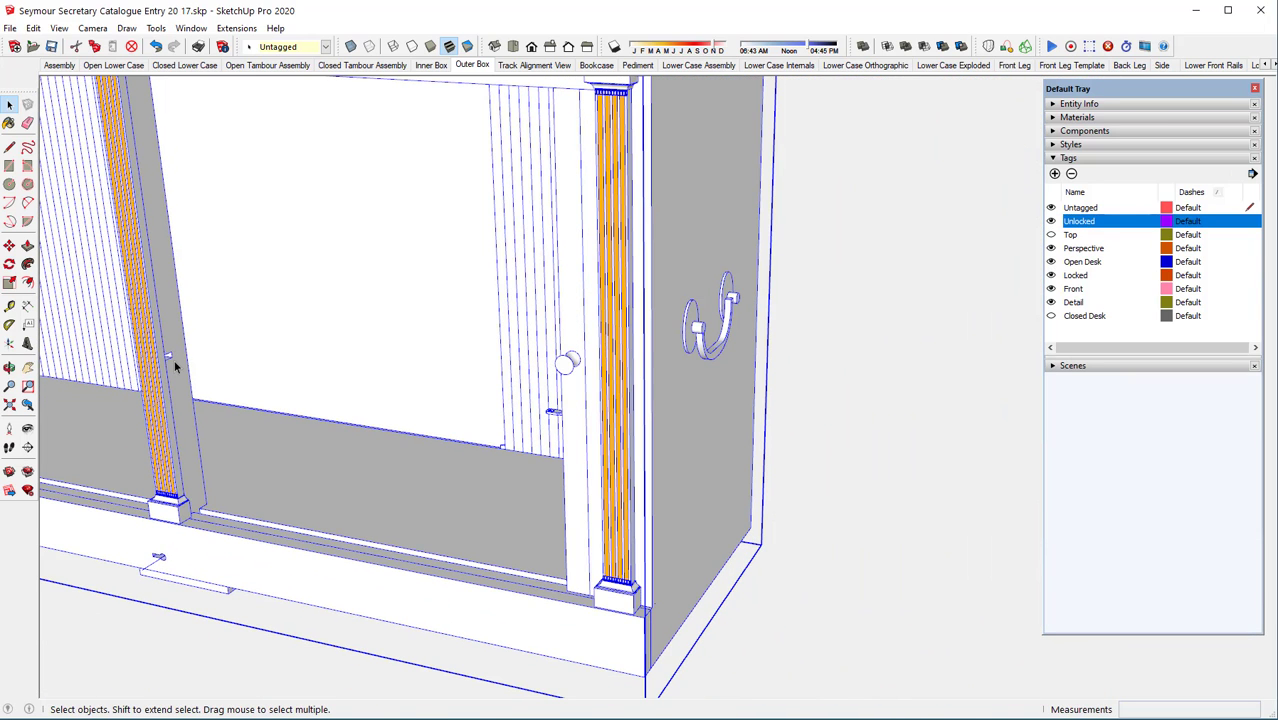
pyautogui.scroll(-3, 186, 375)
pyautogui.scroll(-2, 388, 434)
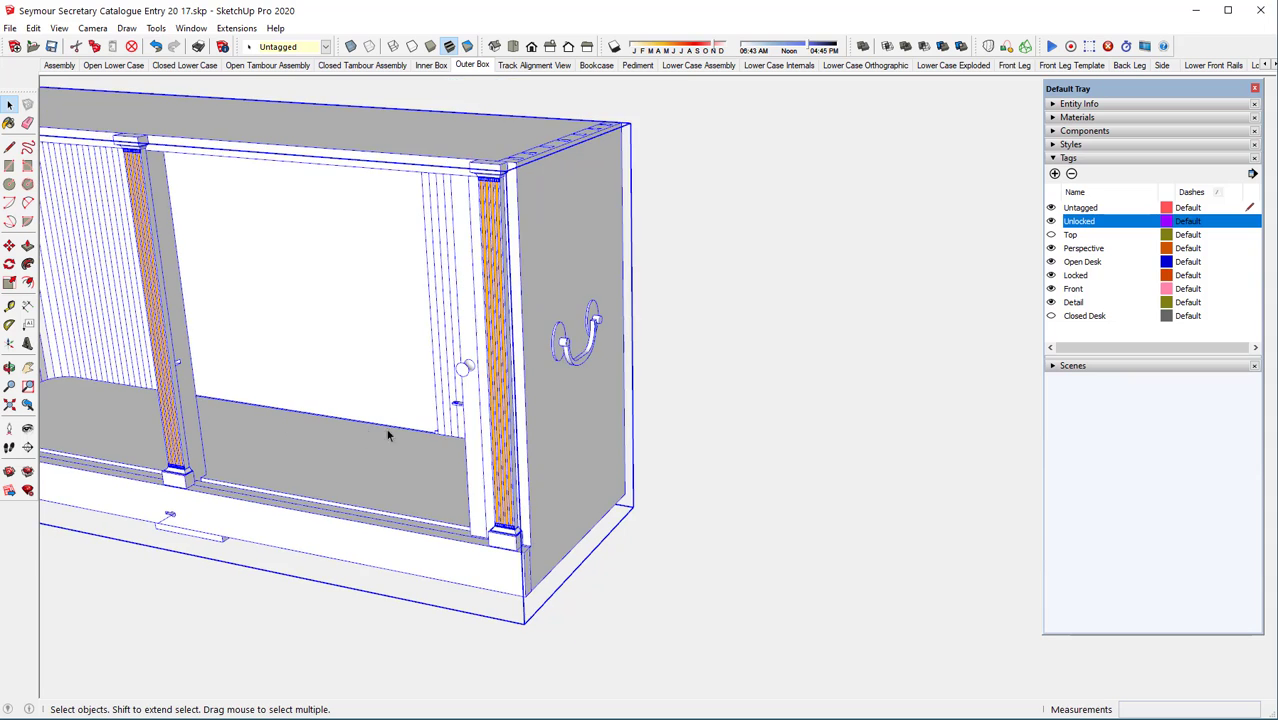
pyautogui.scroll(-3, 636, 437)
pyautogui.click(746, 213)
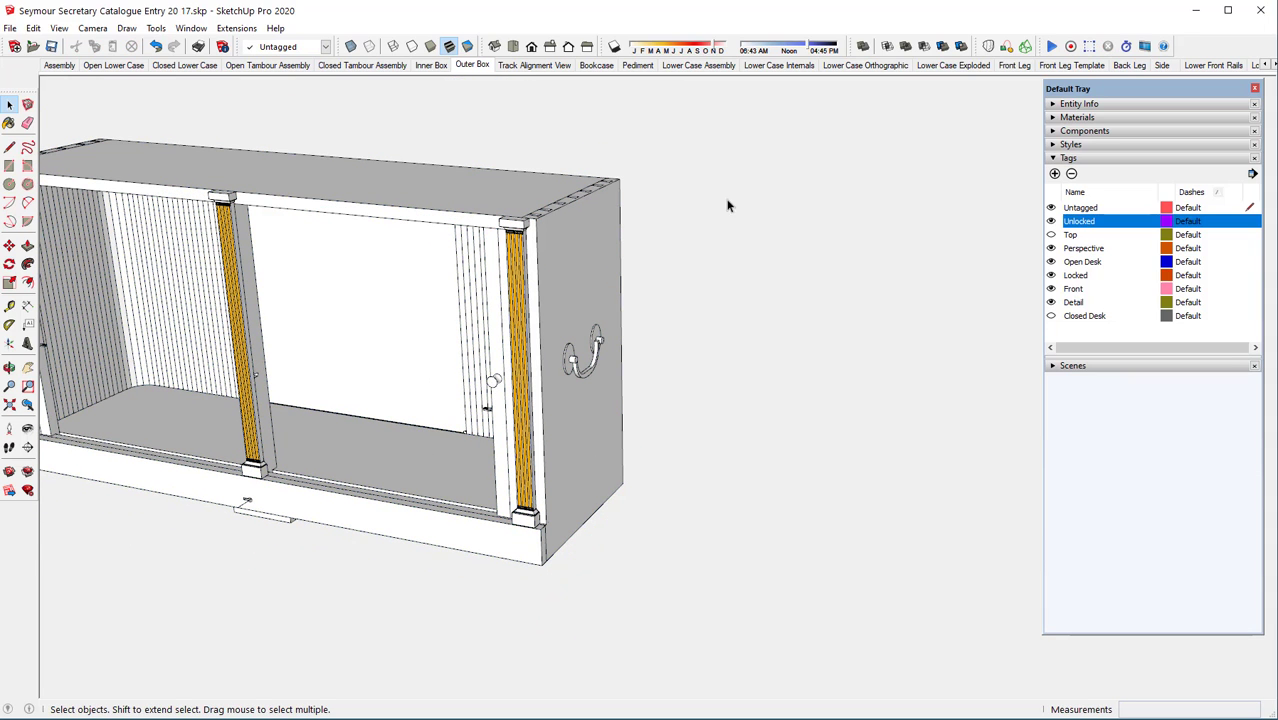
# Examine the outer box's dovetailed corners from above and show the saved Track Alignment View scene.
pyautogui.moveTo(563, 219); pyautogui.dragTo(591, 320, button='middle')
pyautogui.scroll(1, 770, 408)
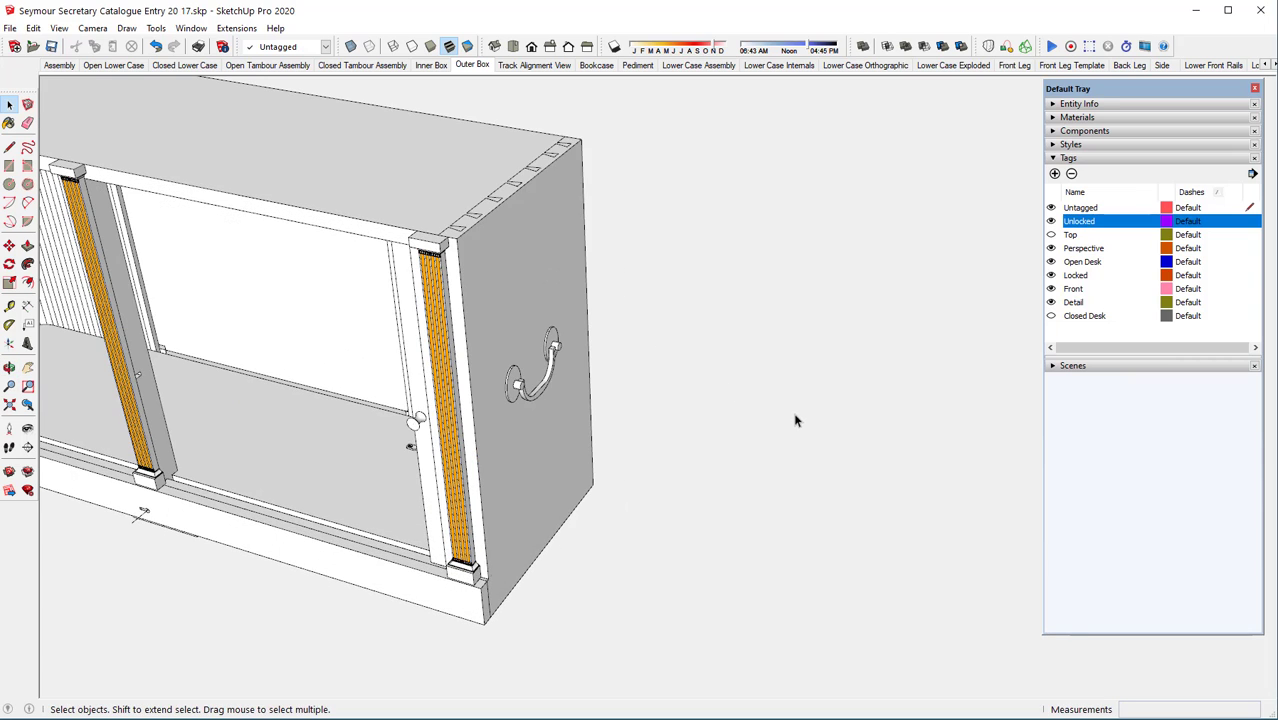
pyautogui.scroll(-2, 800, 420)
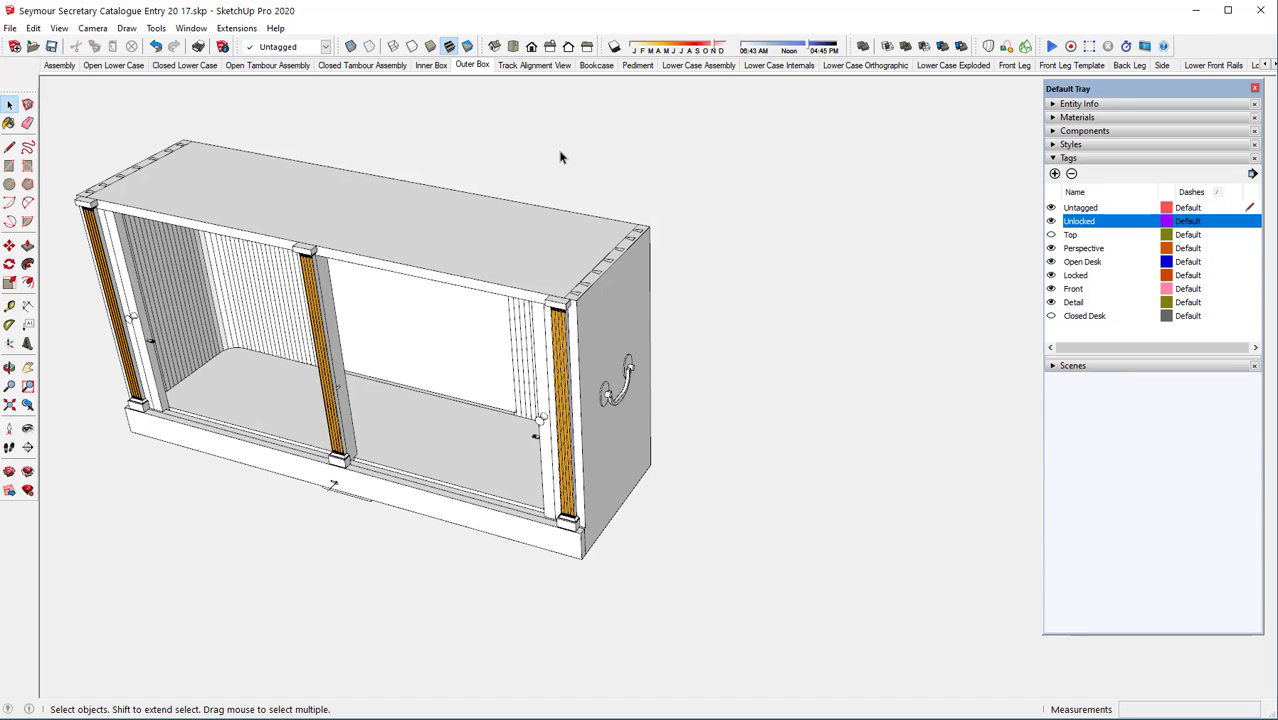
pyautogui.click(535, 66)
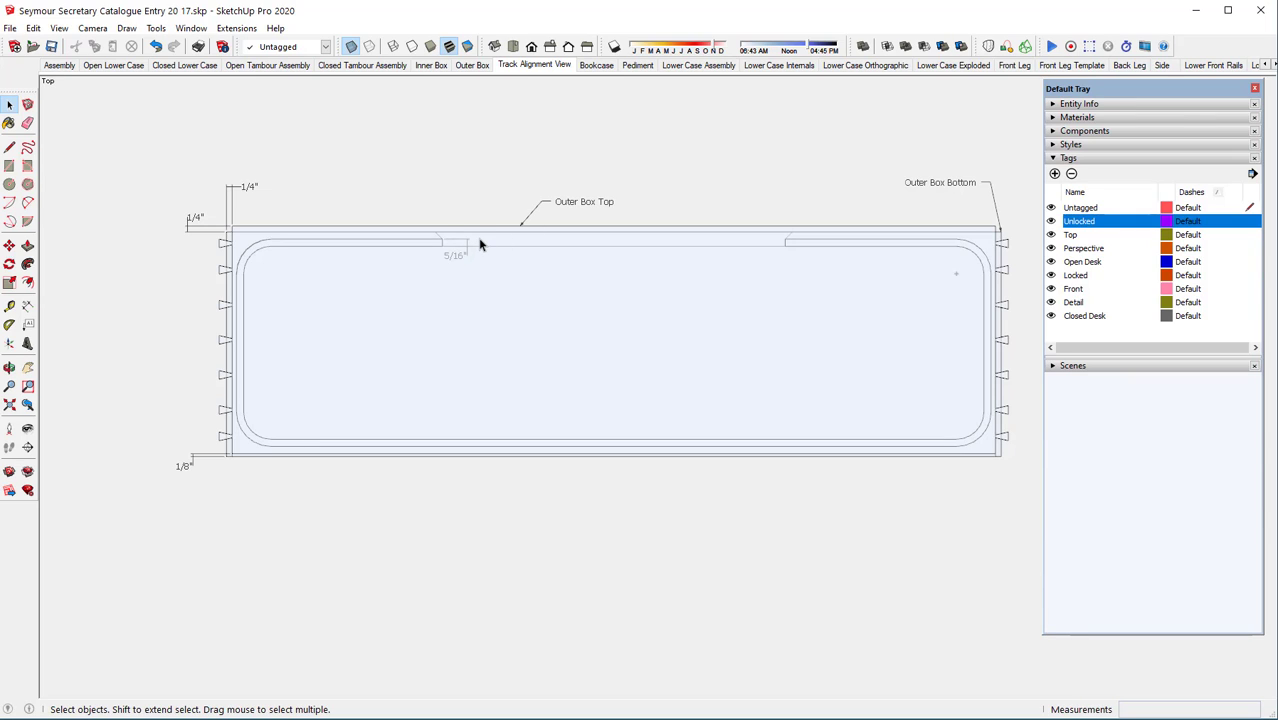
# Show the saved Bookcase scene and examine the left door's vertical muntins in front of the shelves up close and at an angle.
pyautogui.click(597, 65)
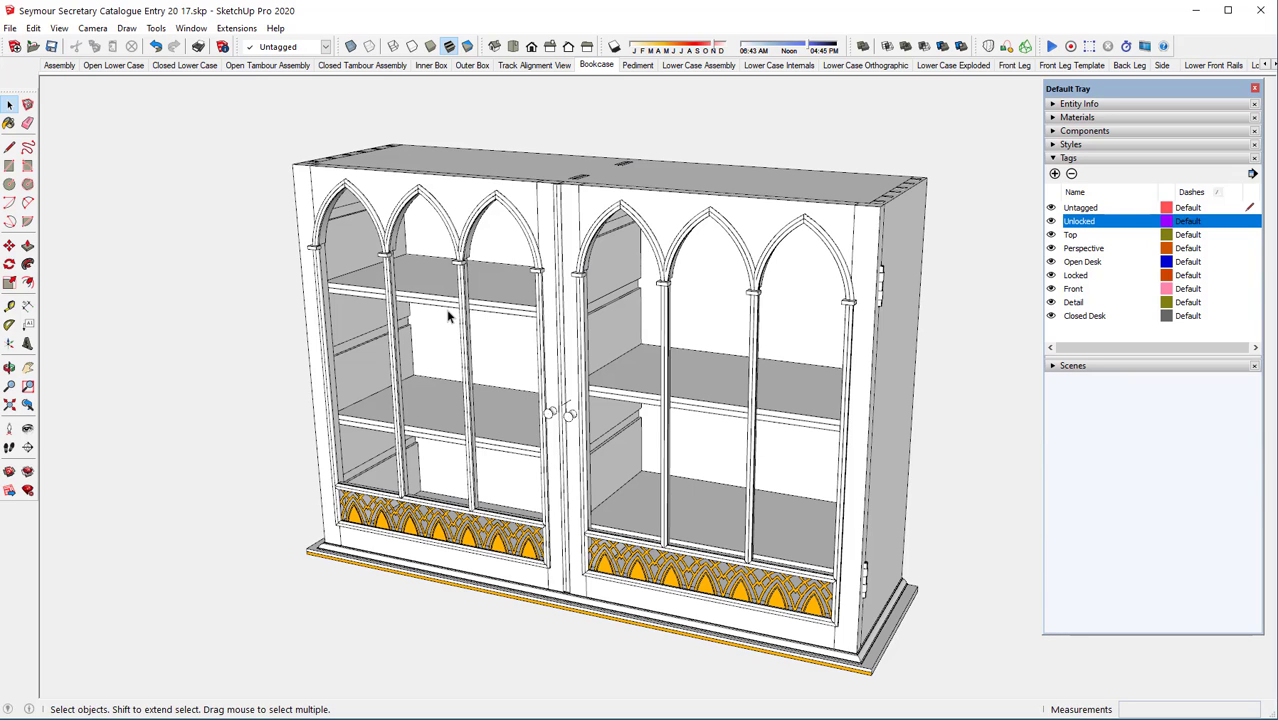
pyautogui.scroll(1, 448, 316)
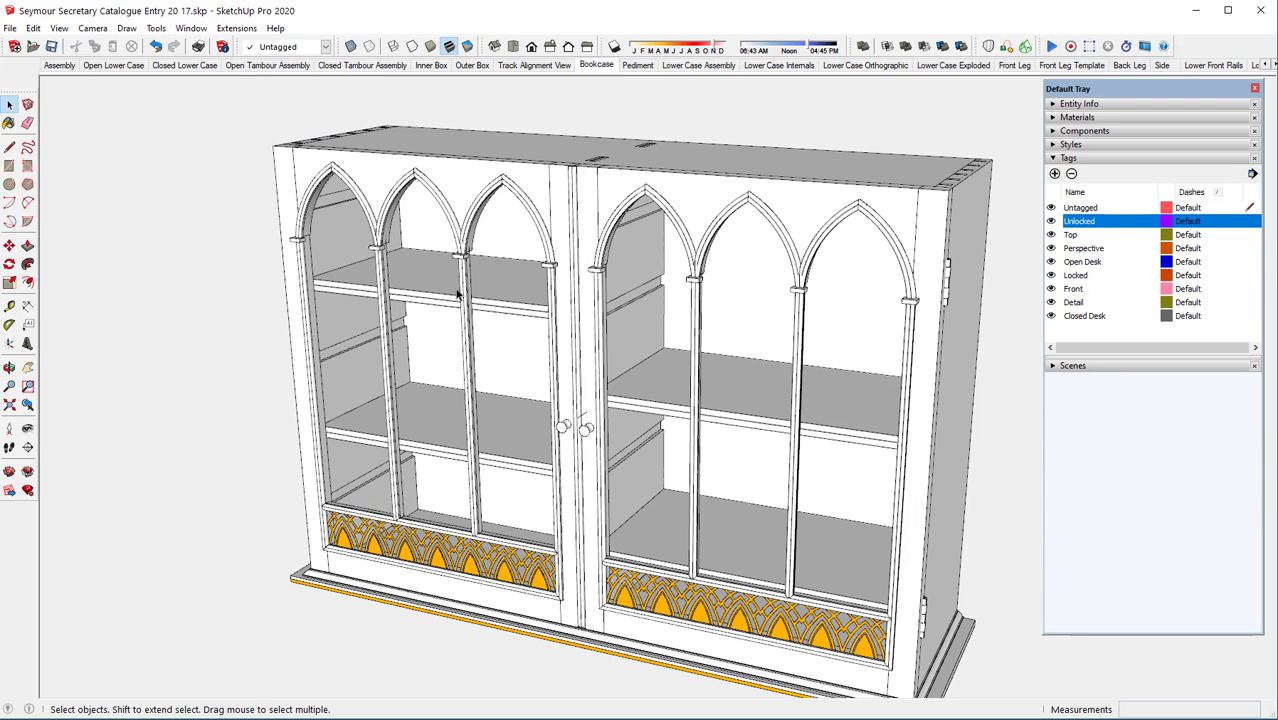
pyautogui.scroll(-1, 381, 235)
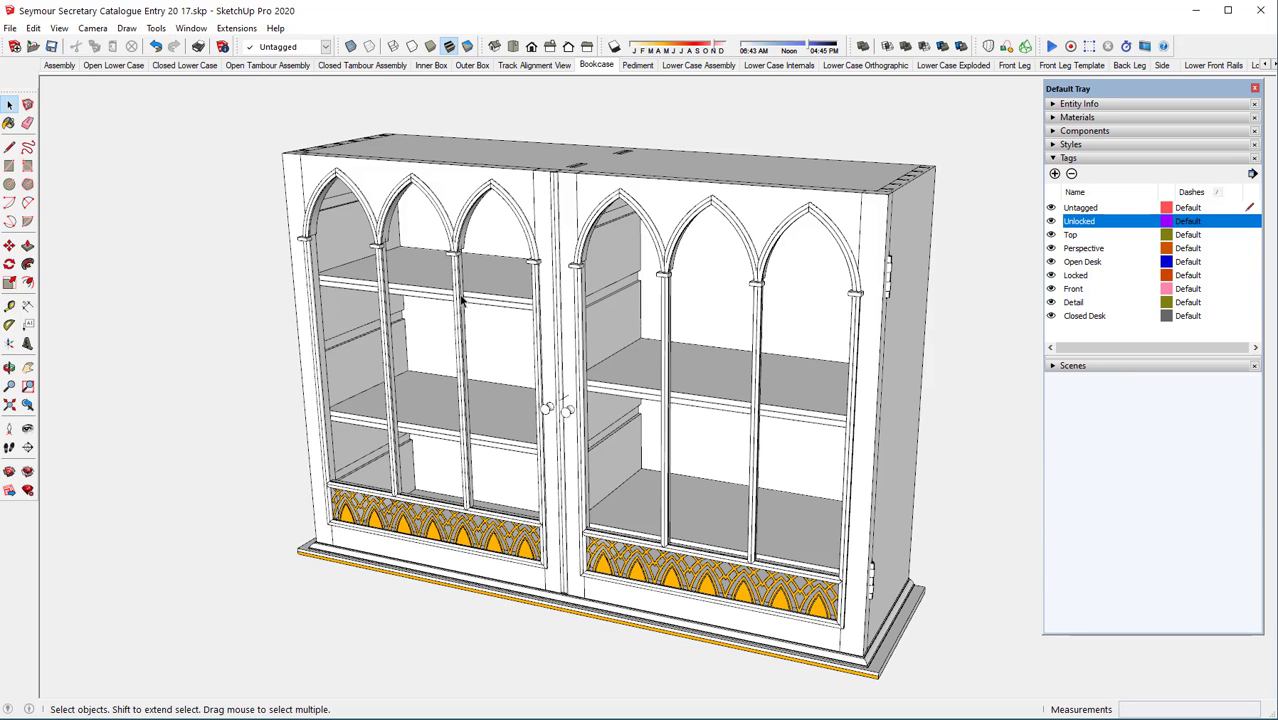
pyautogui.scroll(8, 460, 298)
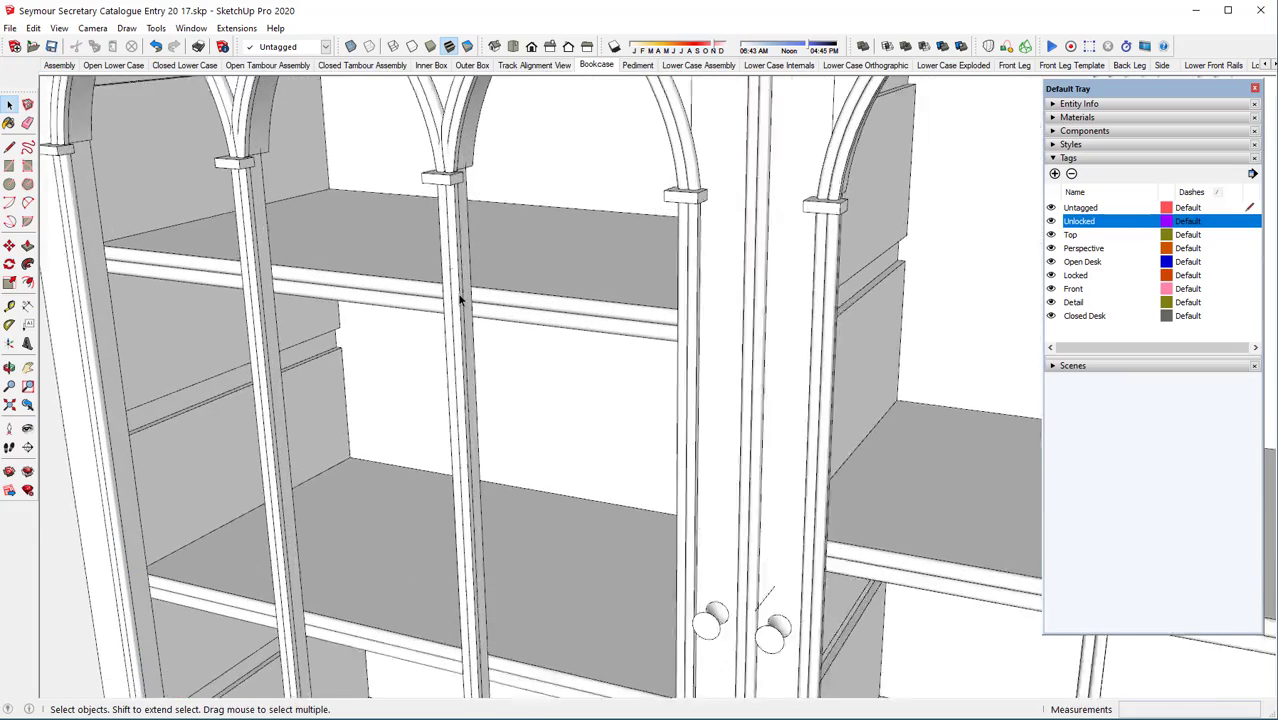
pyautogui.scroll(1, 460, 298)
pyautogui.moveTo(462, 294); pyautogui.dragTo(326, 335, button='middle')
pyautogui.scroll(2, 476, 166)
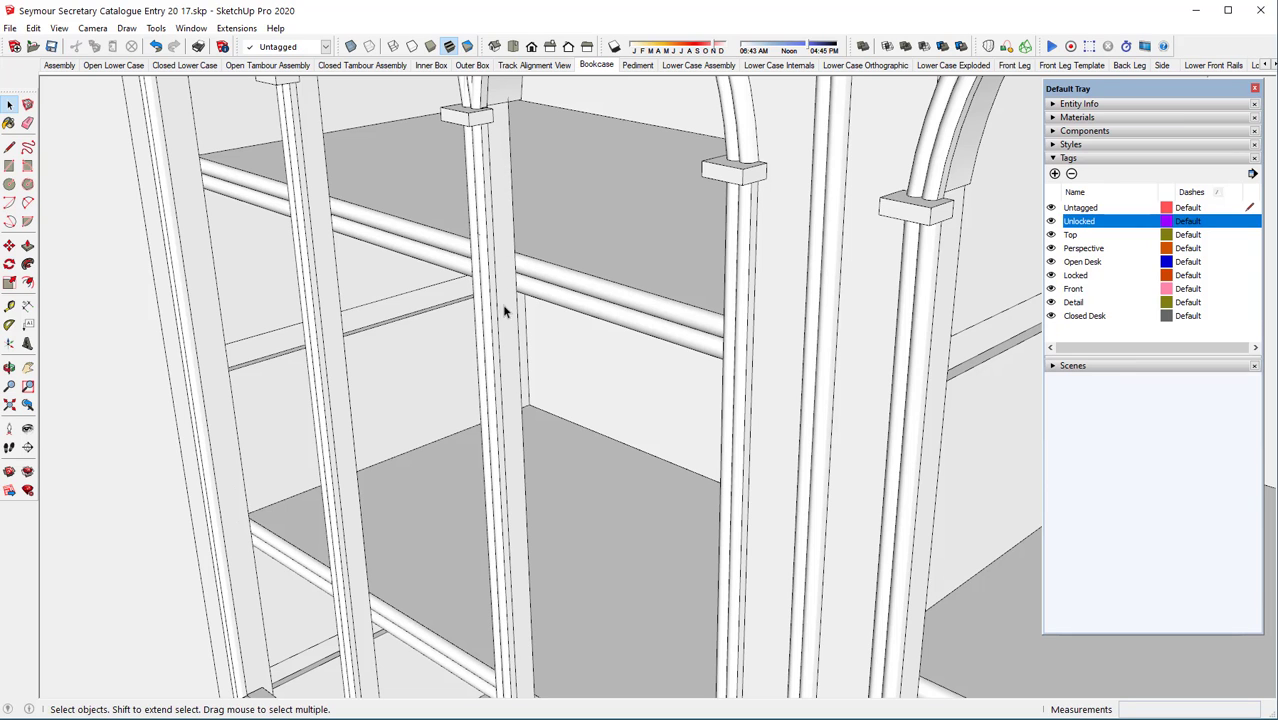
pyautogui.moveTo(505, 400); pyautogui.dragTo(513, 372, button='middle')
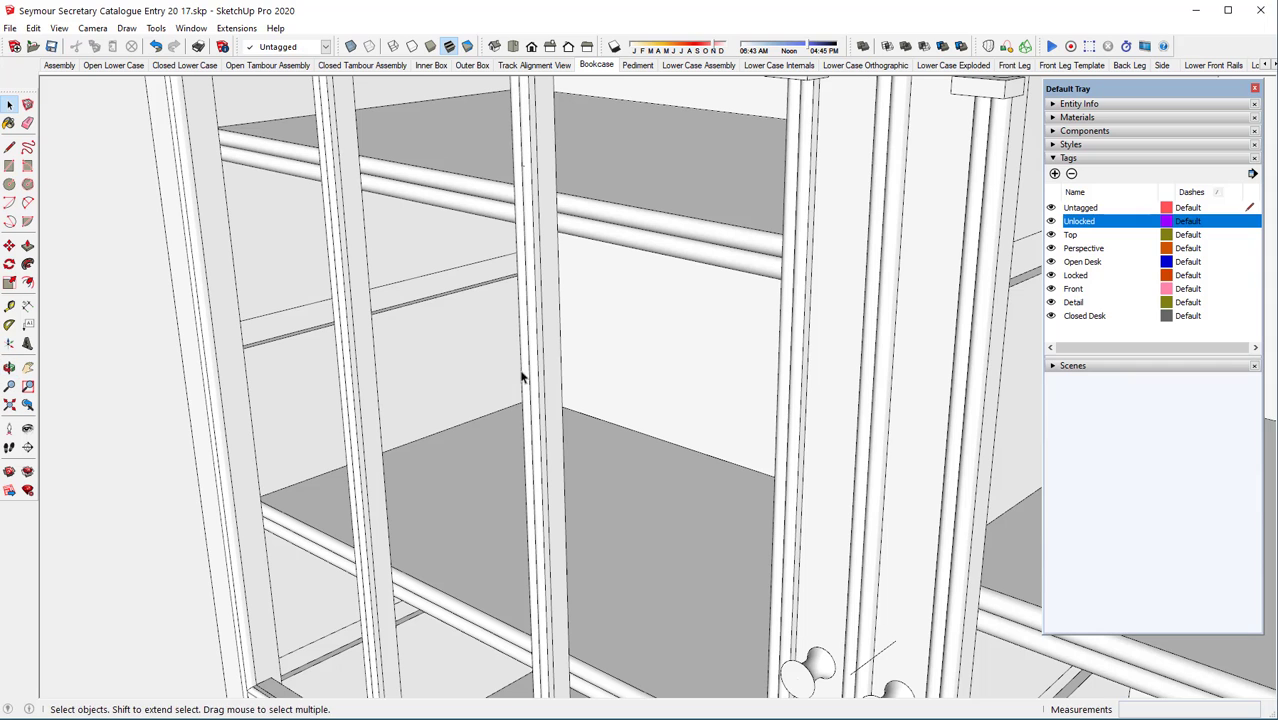
pyautogui.scroll(2, 533, 345)
pyautogui.scroll(-1, 533, 345)
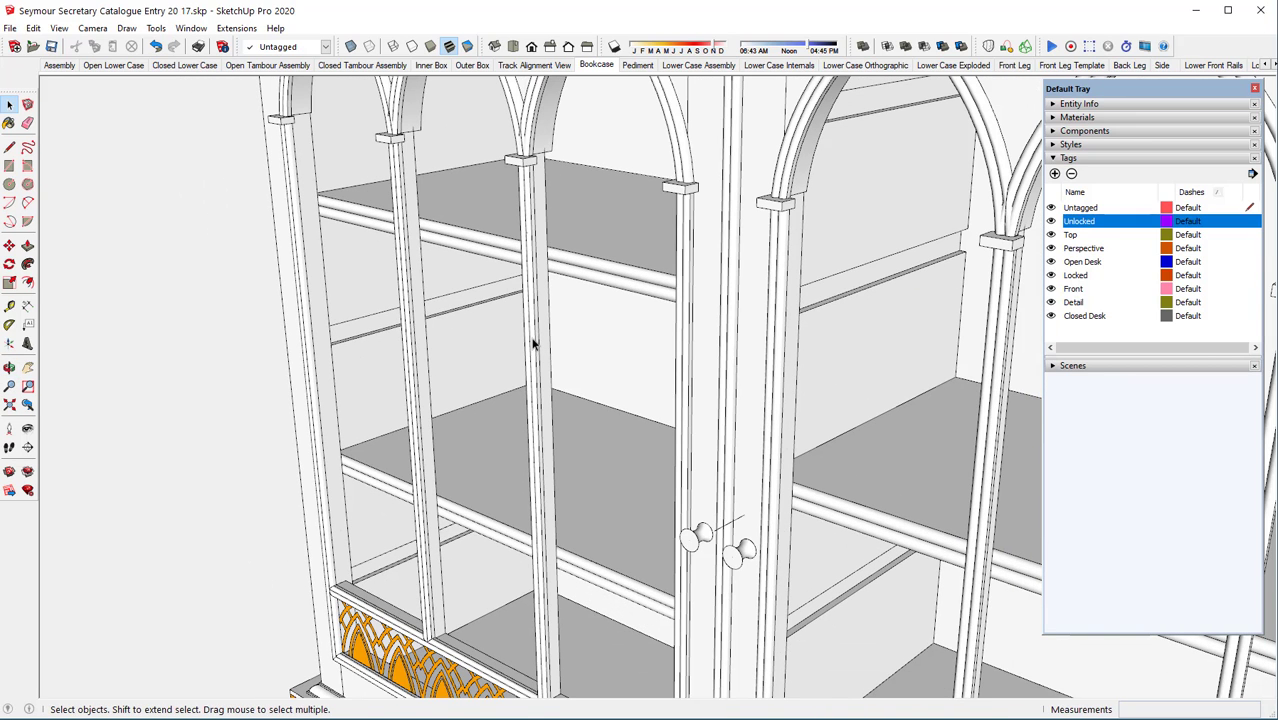
pyautogui.scroll(-1, 420, 335)
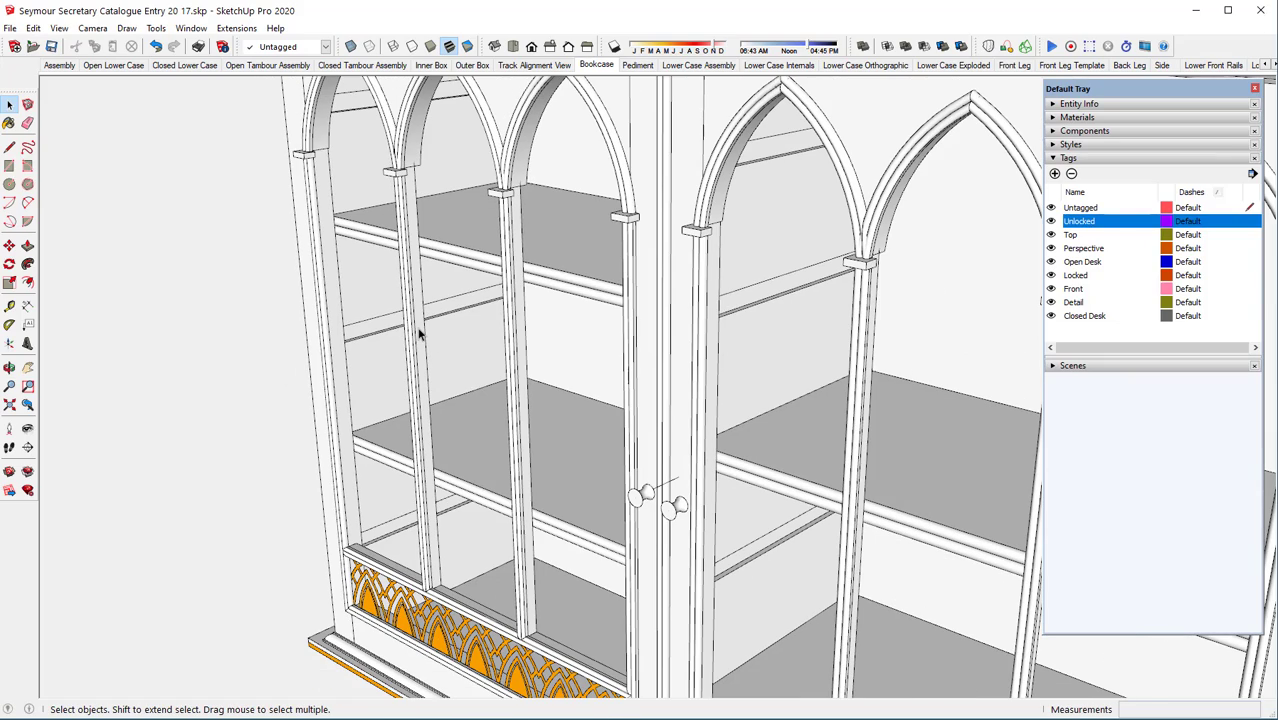
pyautogui.moveTo(420, 335); pyautogui.dragTo(457, 318, button='middle')
pyautogui.scroll(-2, 340, 360)
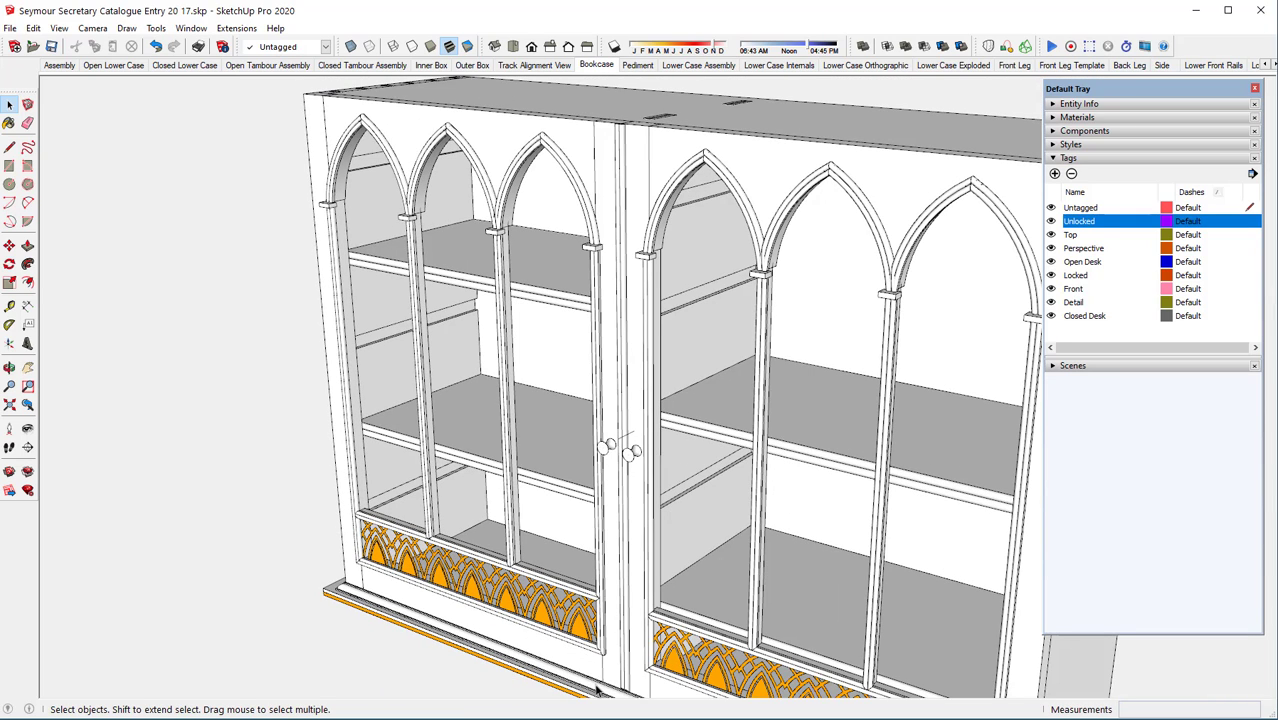
# Inspect the lattice panel along the foot of the left bookcase door and how it relates to the whole case.
pyautogui.scroll(2, 593, 691)
pyautogui.scroll(1, 590, 693)
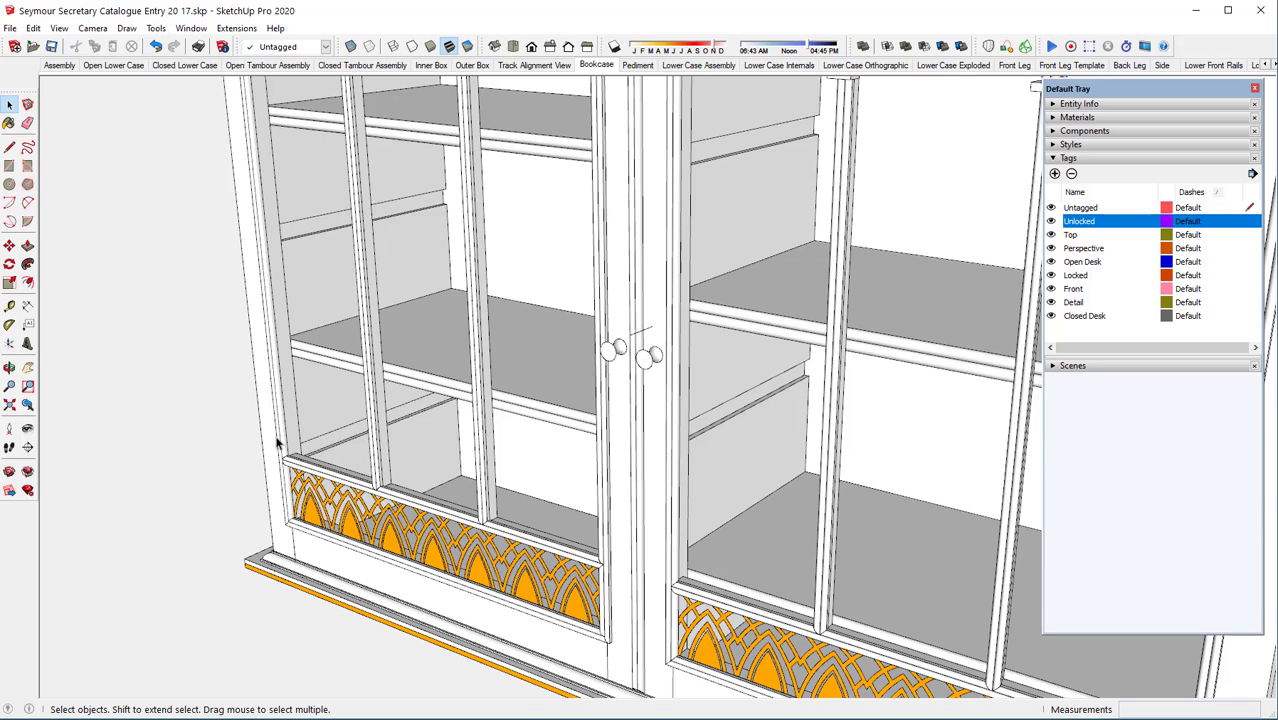
pyautogui.scroll(-1, 276, 420)
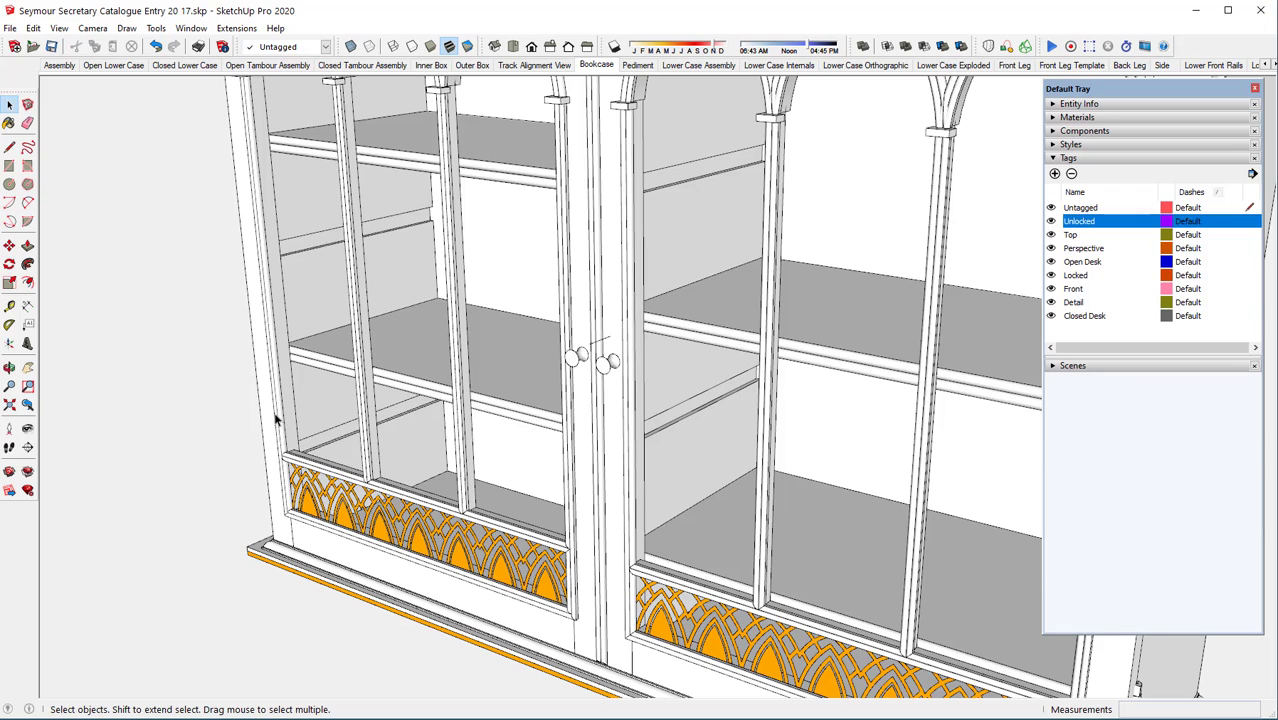
pyautogui.scroll(-1, 276, 420)
pyautogui.scroll(1, 276, 420)
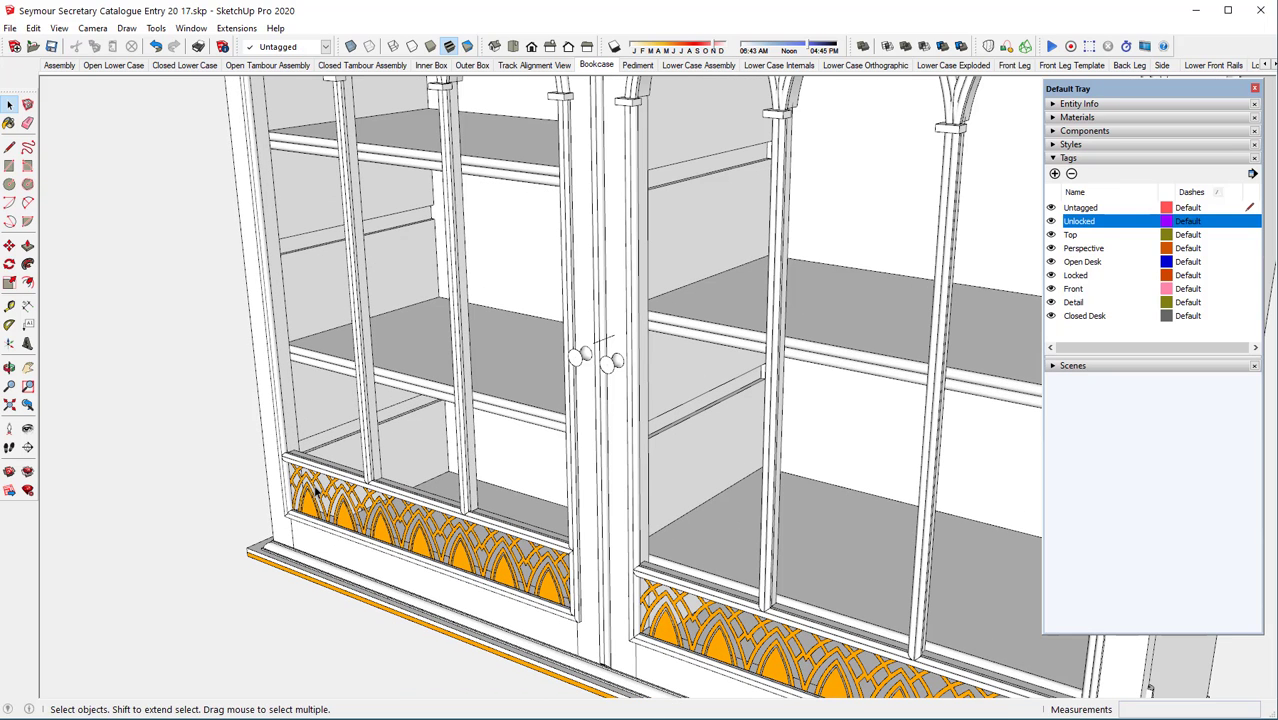
pyautogui.scroll(-1, 265, 425)
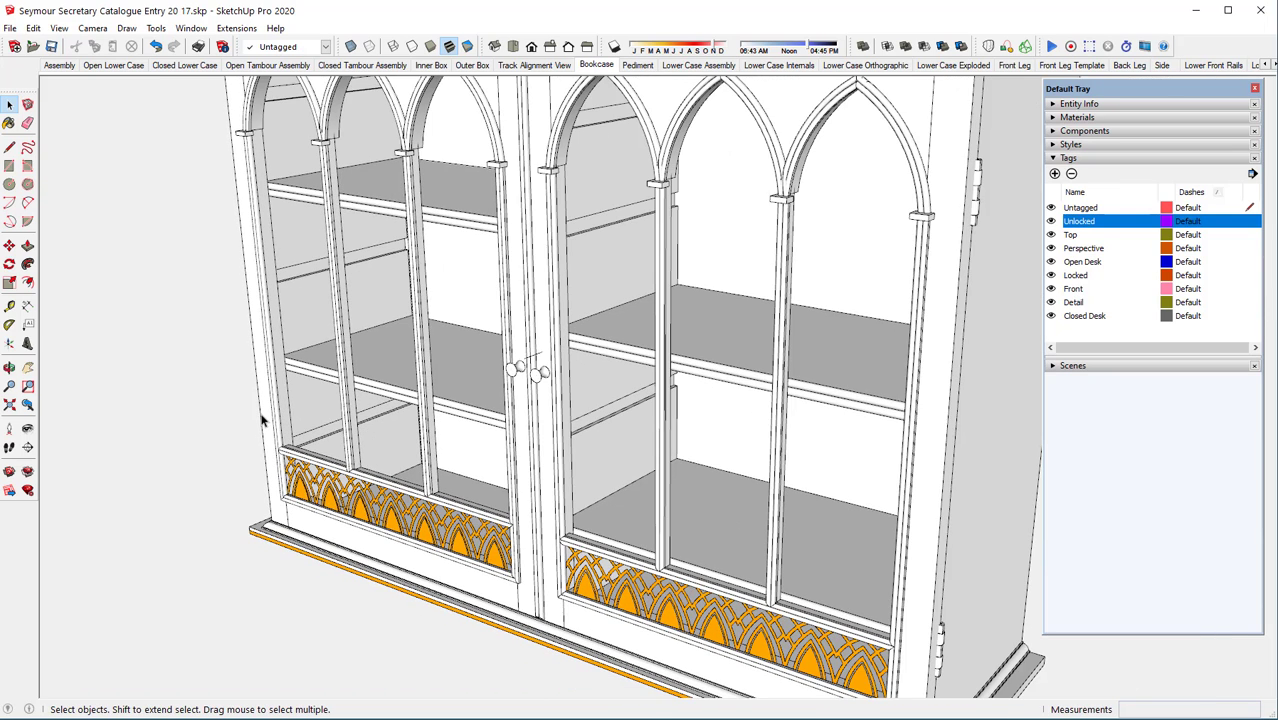
pyautogui.scroll(-1, 262, 421)
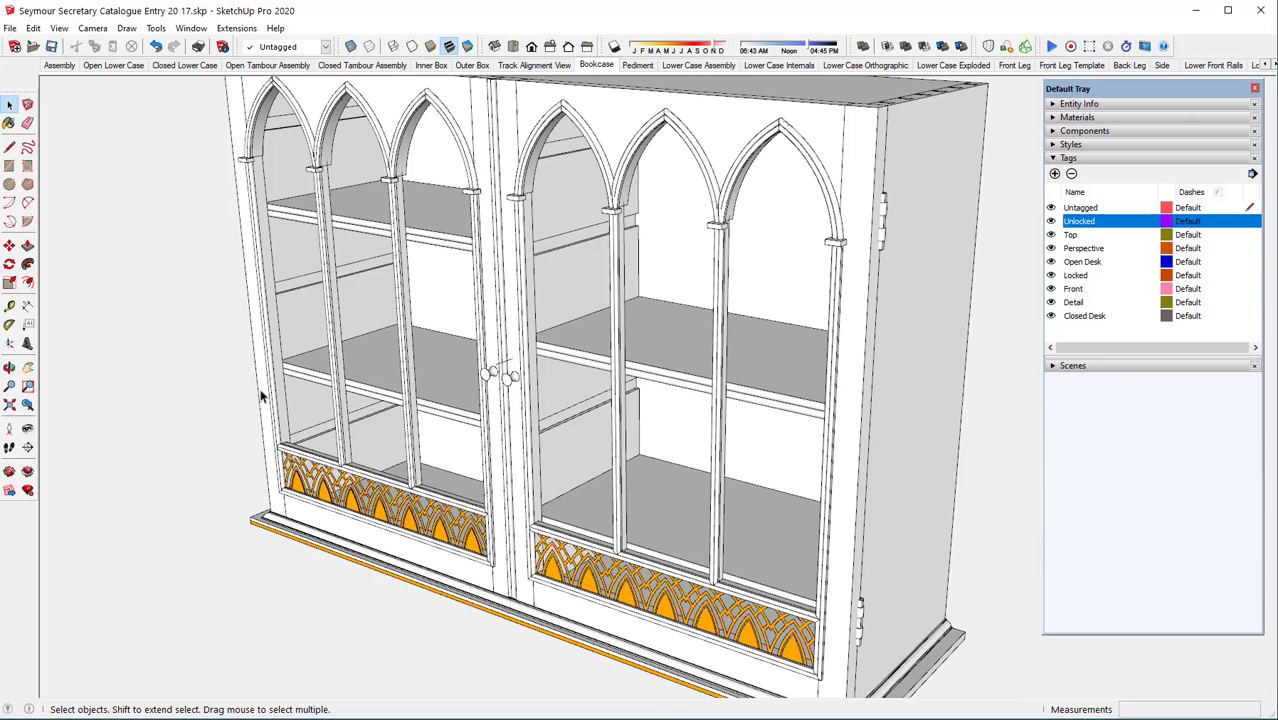
pyautogui.scroll(-2, 263, 384)
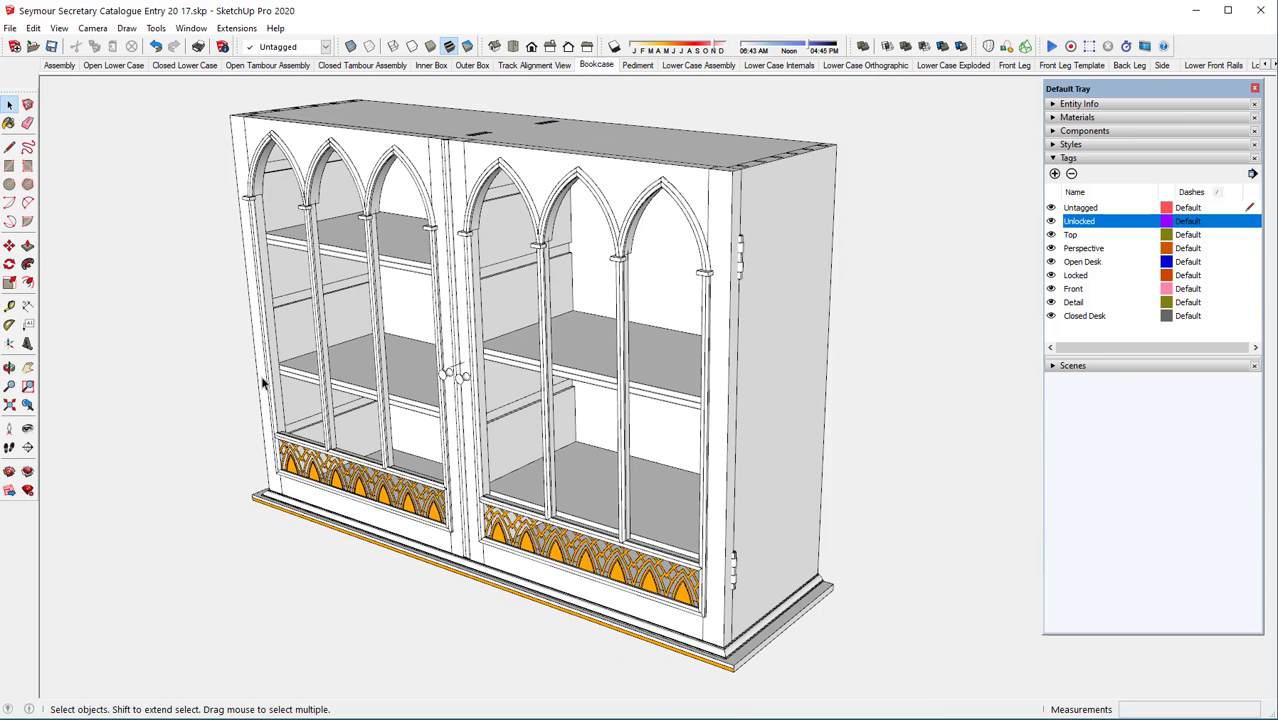
pyautogui.scroll(-1, 263, 384)
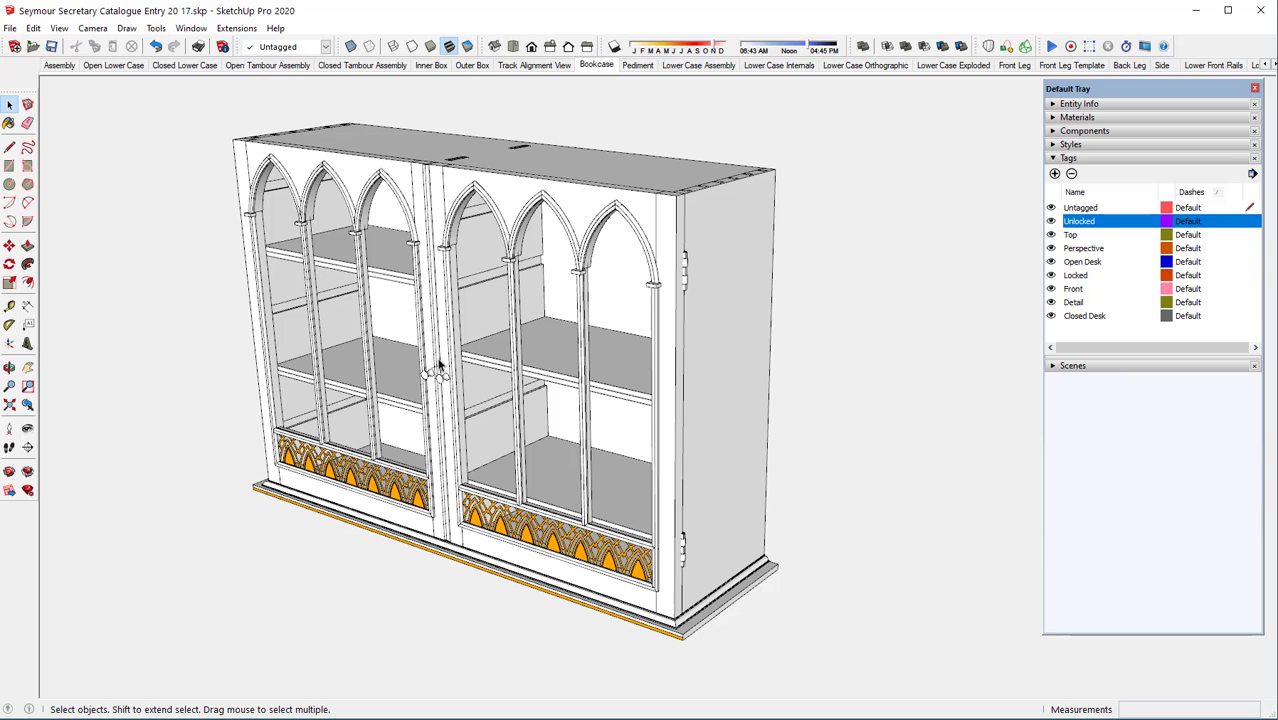
# Examine the bookcase's door knobs and meeting stiles, and view the hinged side and whole case from a lower angle.
pyautogui.scroll(3, 443, 368)
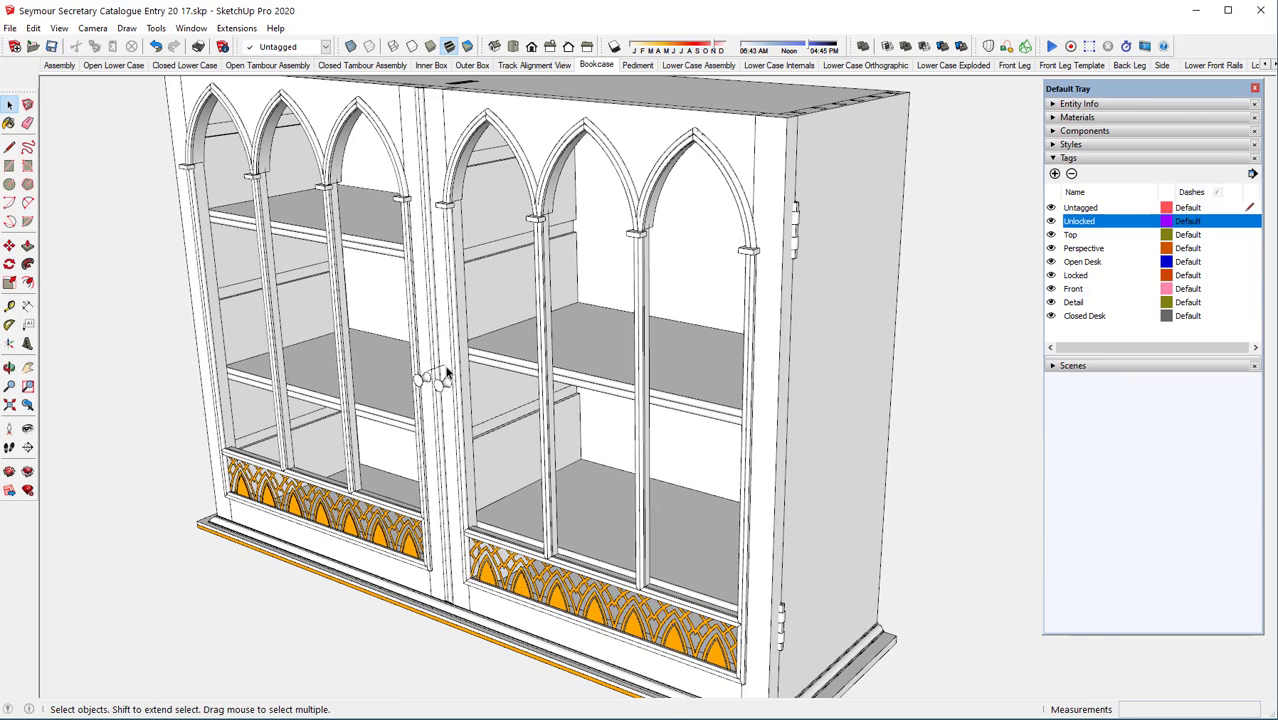
pyautogui.scroll(4, 447, 370)
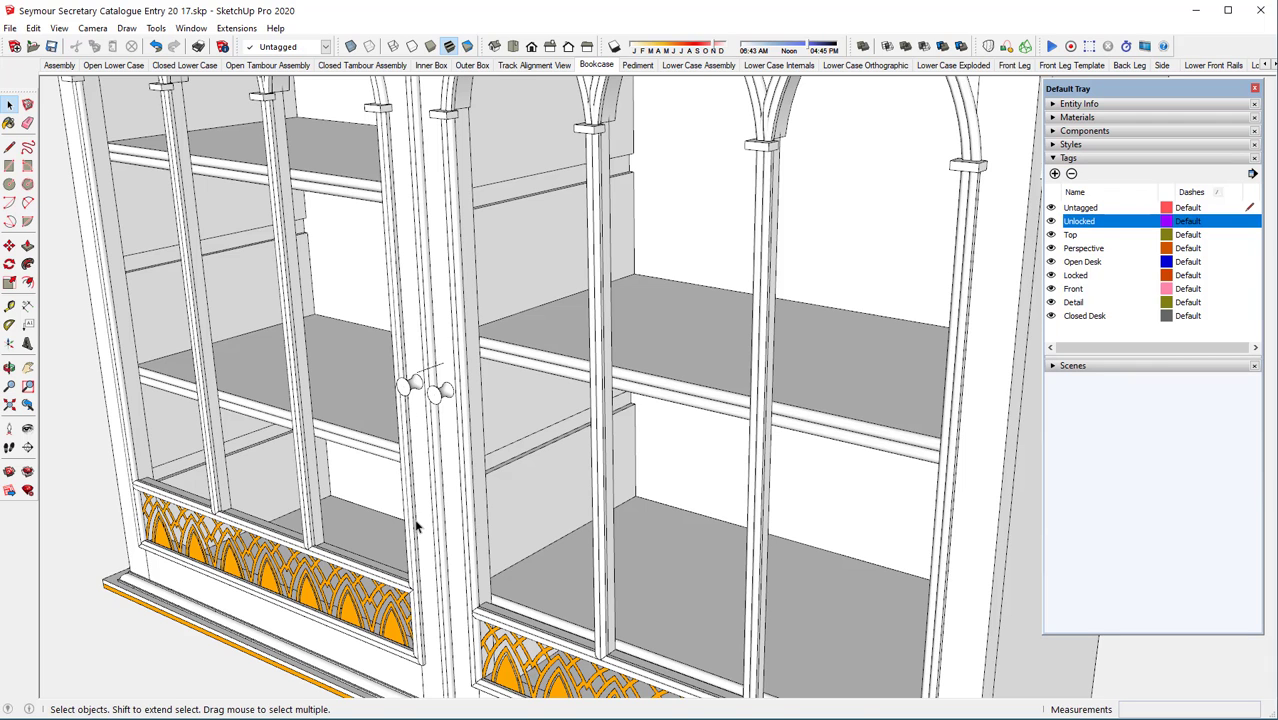
pyautogui.scroll(-2, 418, 530)
pyautogui.scroll(-3, 418, 530)
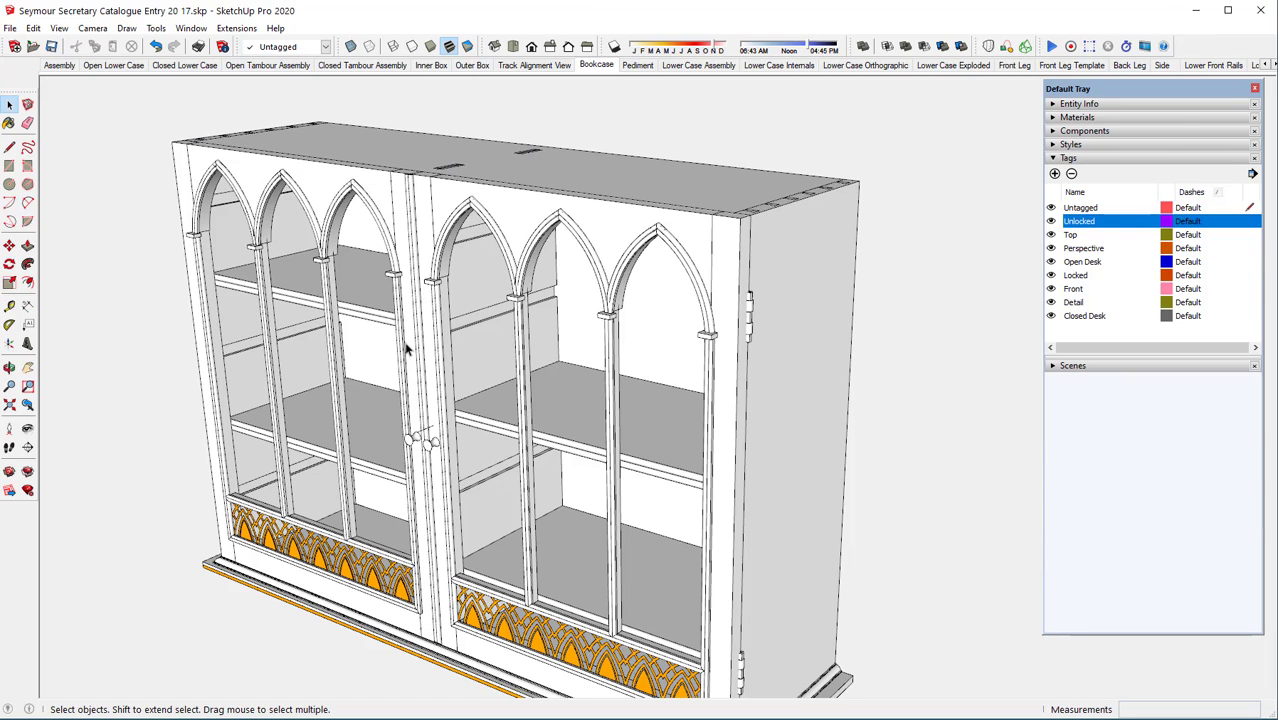
pyautogui.scroll(-1, 407, 347)
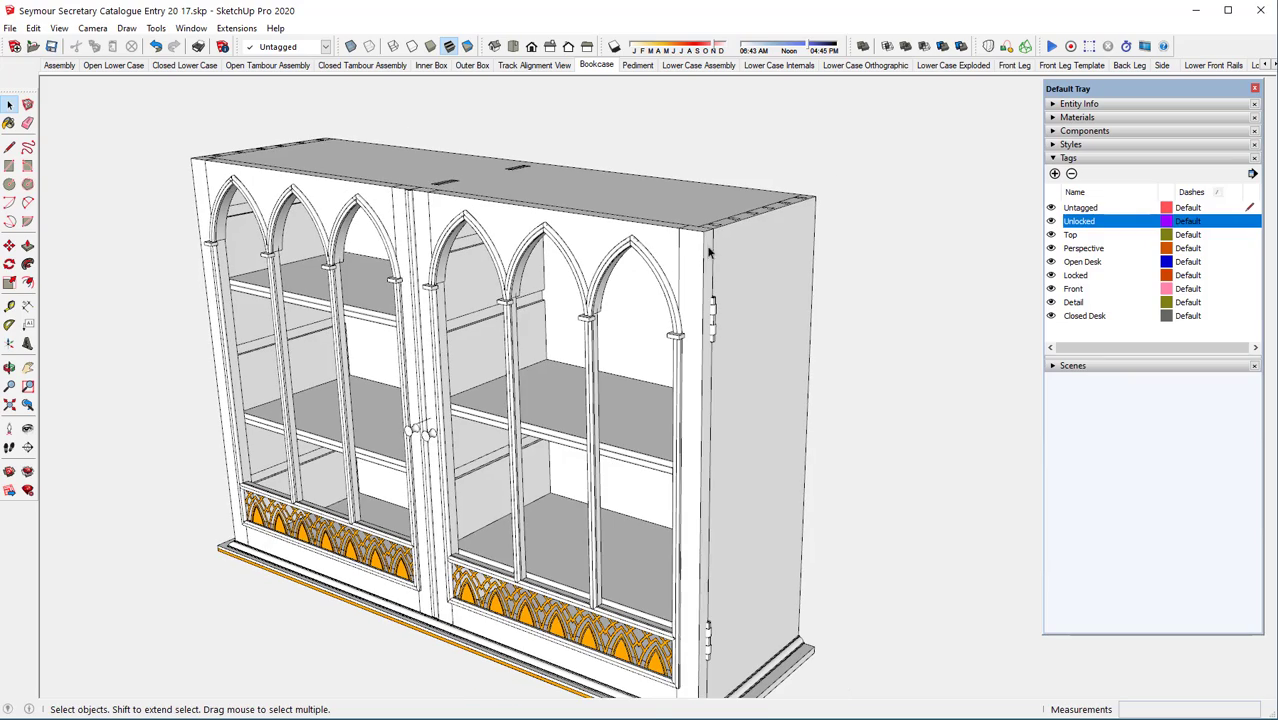
pyautogui.moveTo(745, 230); pyautogui.dragTo(793, 135, button='middle')
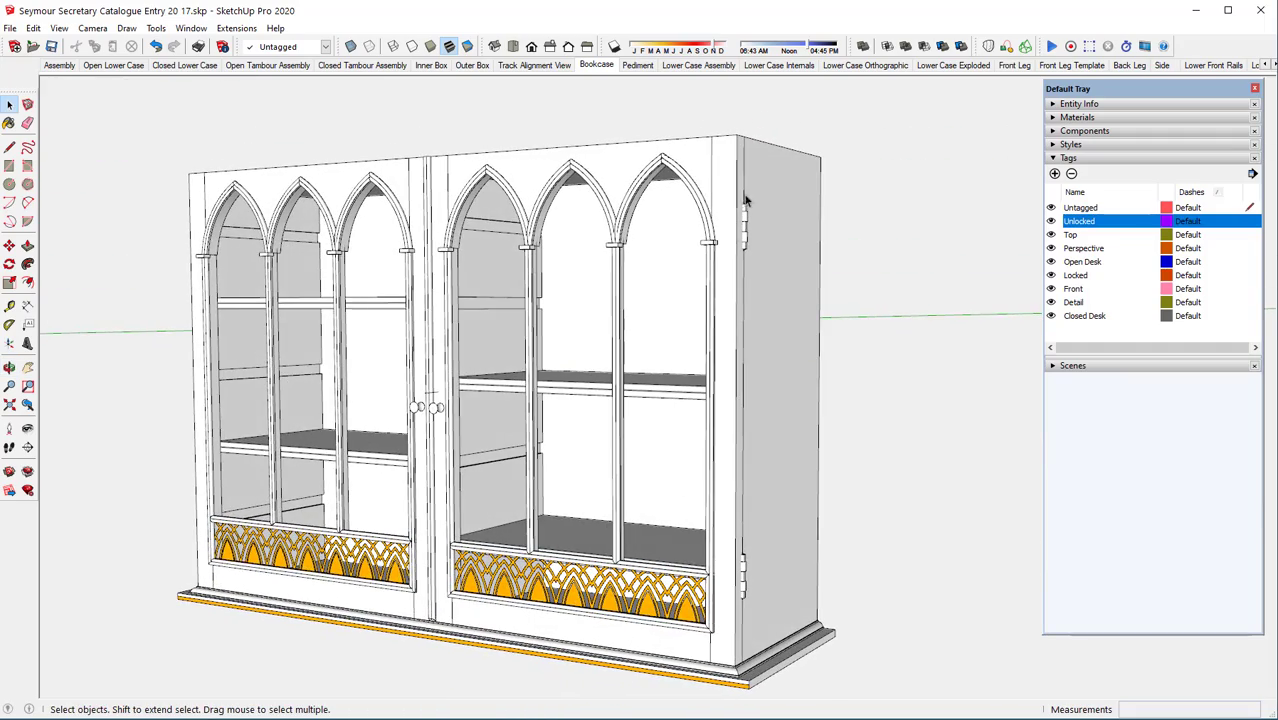
pyautogui.scroll(-2, 745, 200)
pyautogui.scroll(-3, 679, 457)
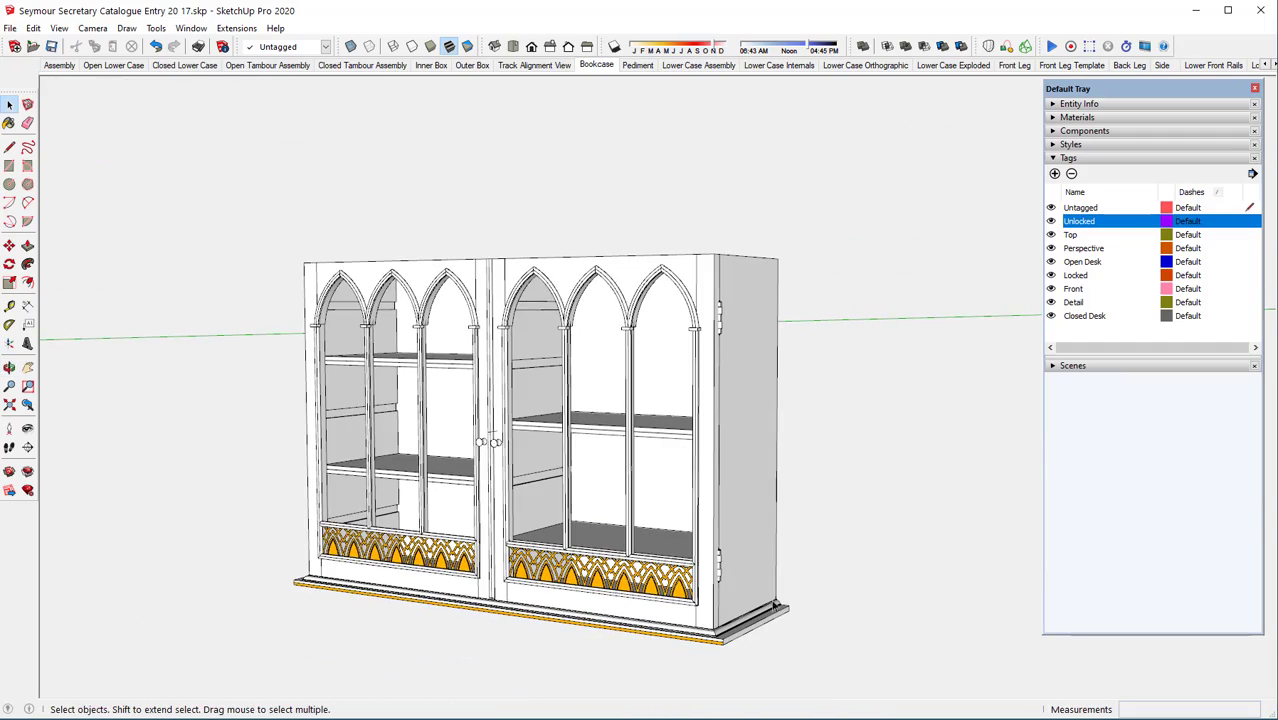
# Show the saved Pediment scene and examine its urn finials, central plinth and cornice moulding from several angles.
pyautogui.click(640, 66)
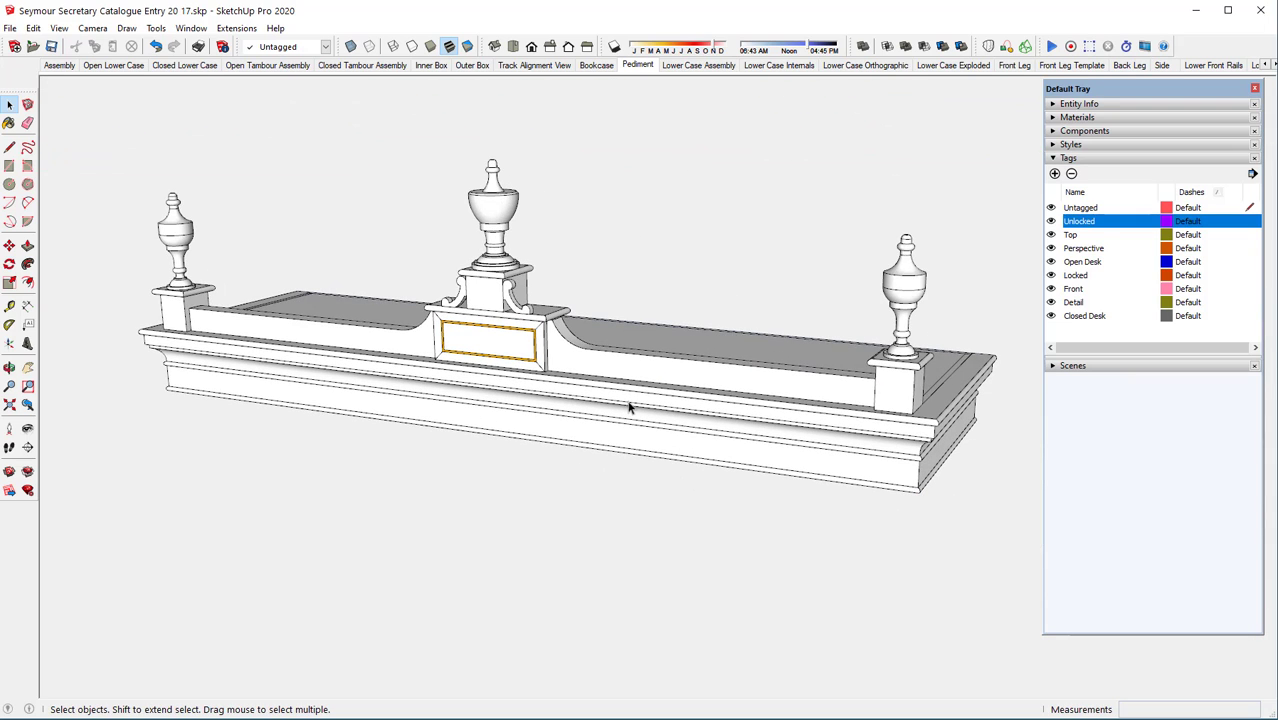
pyautogui.moveTo(629, 407); pyautogui.dragTo(604, 395, button='middle')
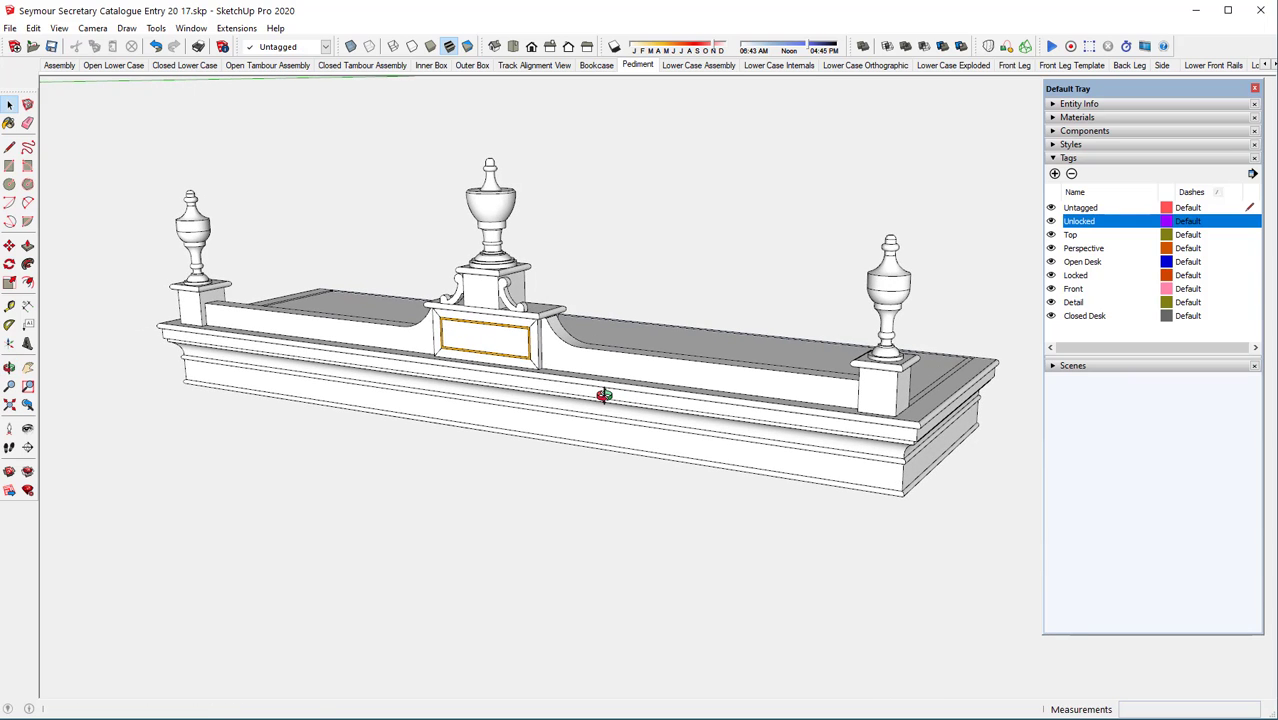
pyautogui.scroll(2, 640, 390)
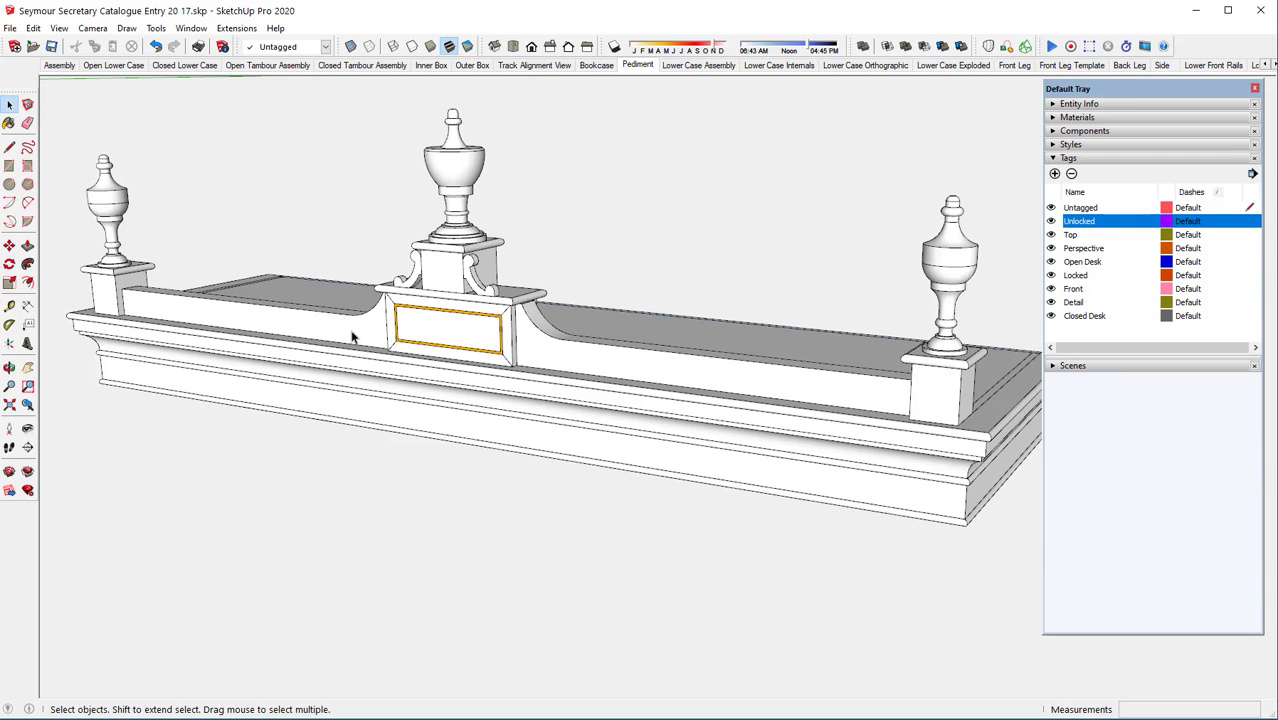
pyautogui.moveTo(230, 379); pyautogui.dragTo(330, 370, button='middle')
pyautogui.moveTo(415, 382); pyautogui.dragTo(428, 442, button='middle')
pyautogui.scroll(-2, 447, 425)
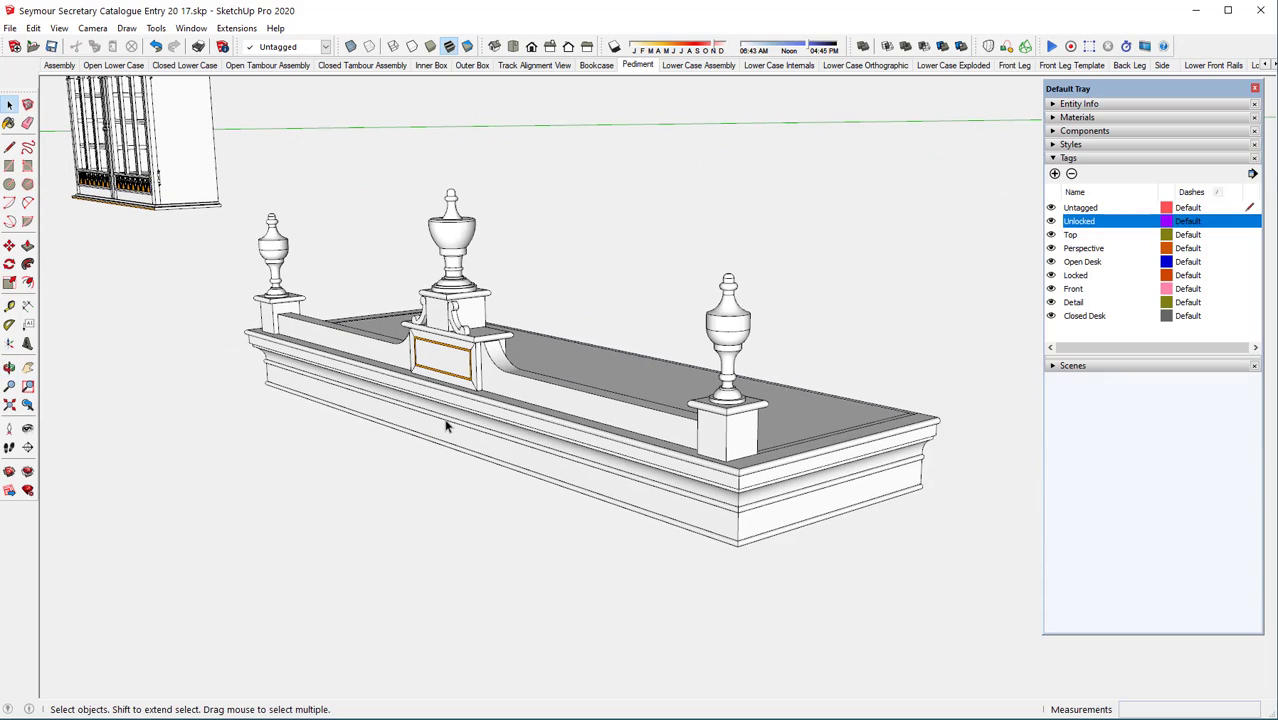
# View the pediment from its other front side, and show the saved Lower Case Internals scene to look over the open carcass.
pyautogui.moveTo(578, 436); pyautogui.dragTo(765, 442, button='middle')
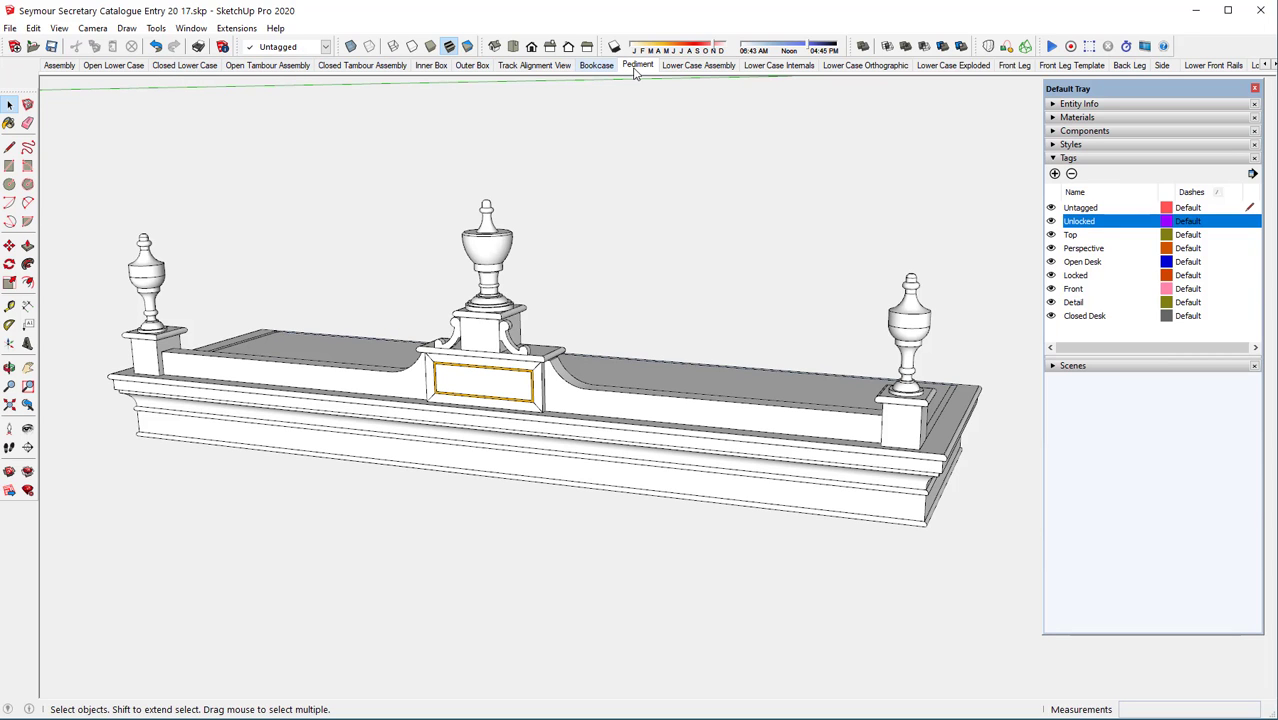
pyautogui.click(776, 66)
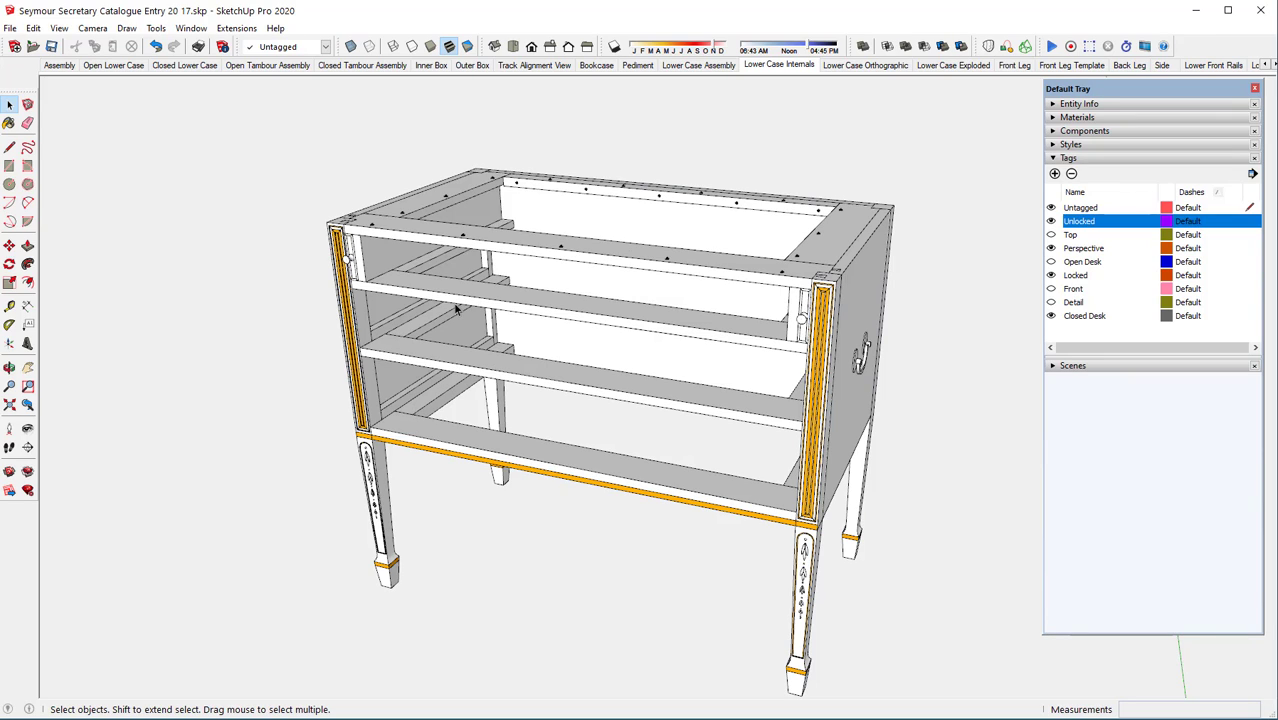
pyautogui.moveTo(528, 226); pyautogui.dragTo(503, 241, button='middle')
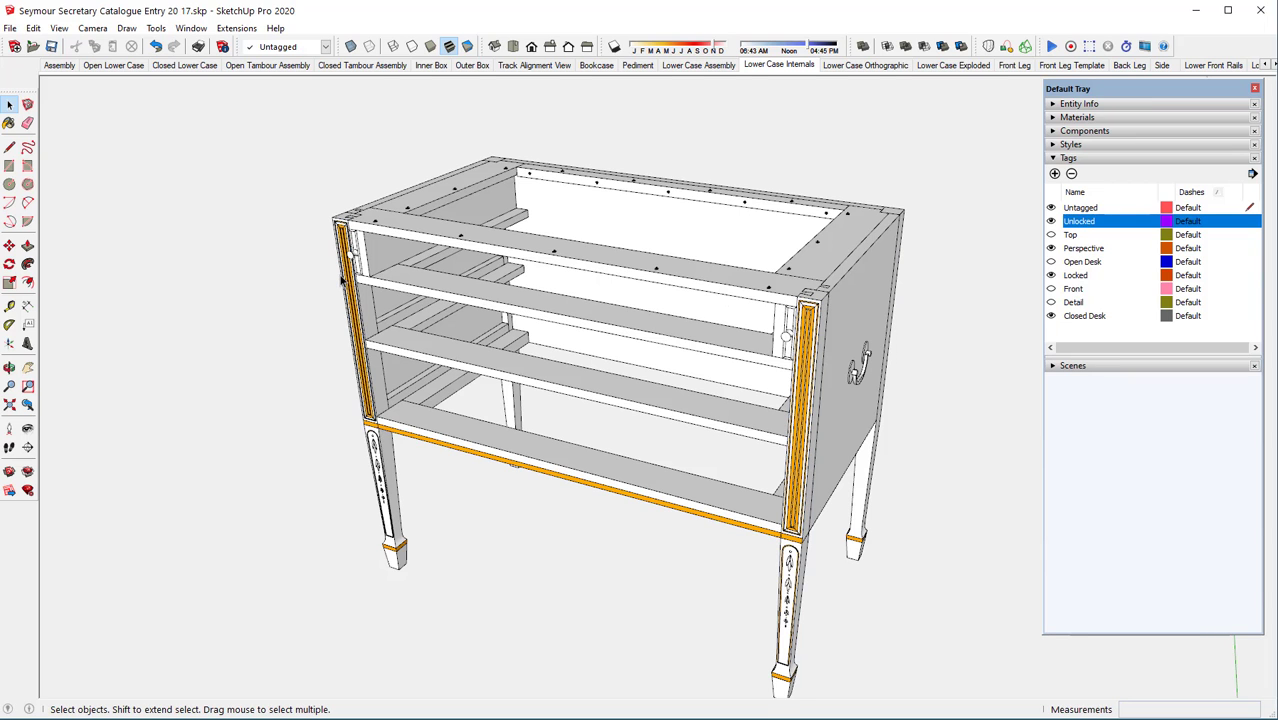
pyautogui.scroll(-1, 341, 281)
pyautogui.moveTo(383, 347); pyautogui.dragTo(424, 316, button='middle')
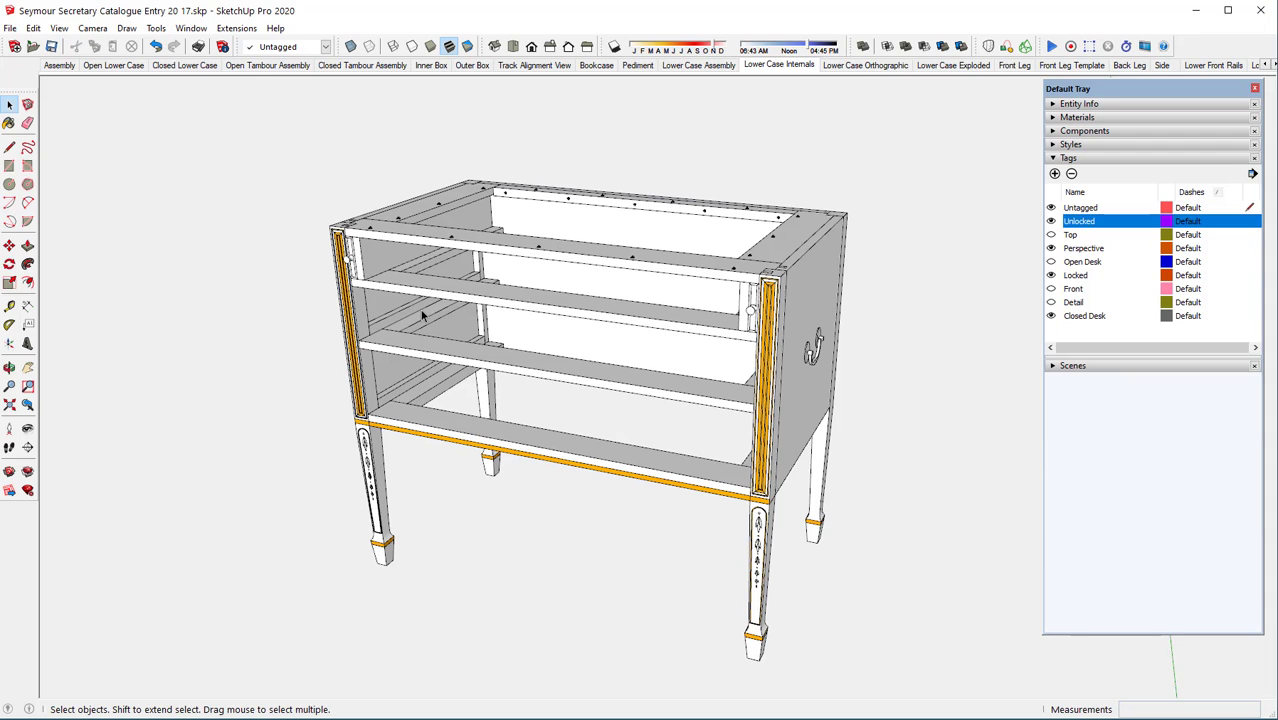
# Examine the lower case's drawer dividers and the runners along its left inner side up close.
pyautogui.scroll(1, 422, 315)
pyautogui.scroll(1, 422, 315)
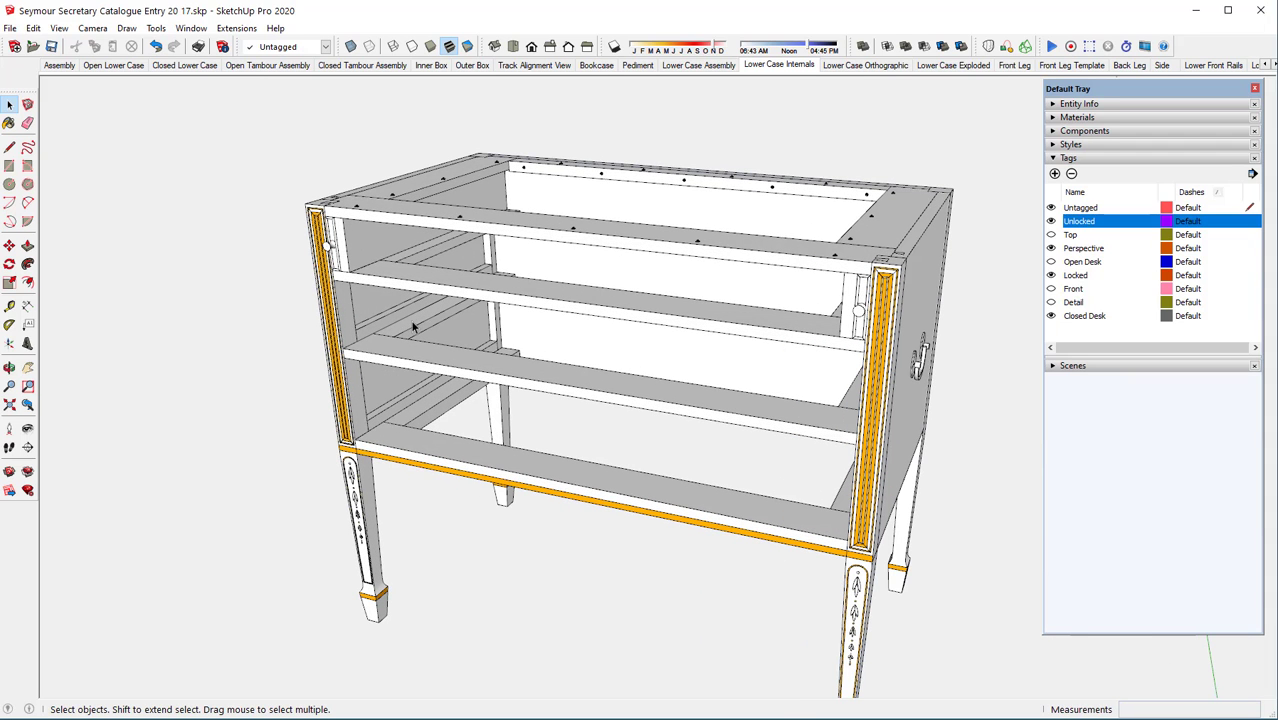
pyautogui.moveTo(413, 325); pyautogui.dragTo(384, 337, button='middle')
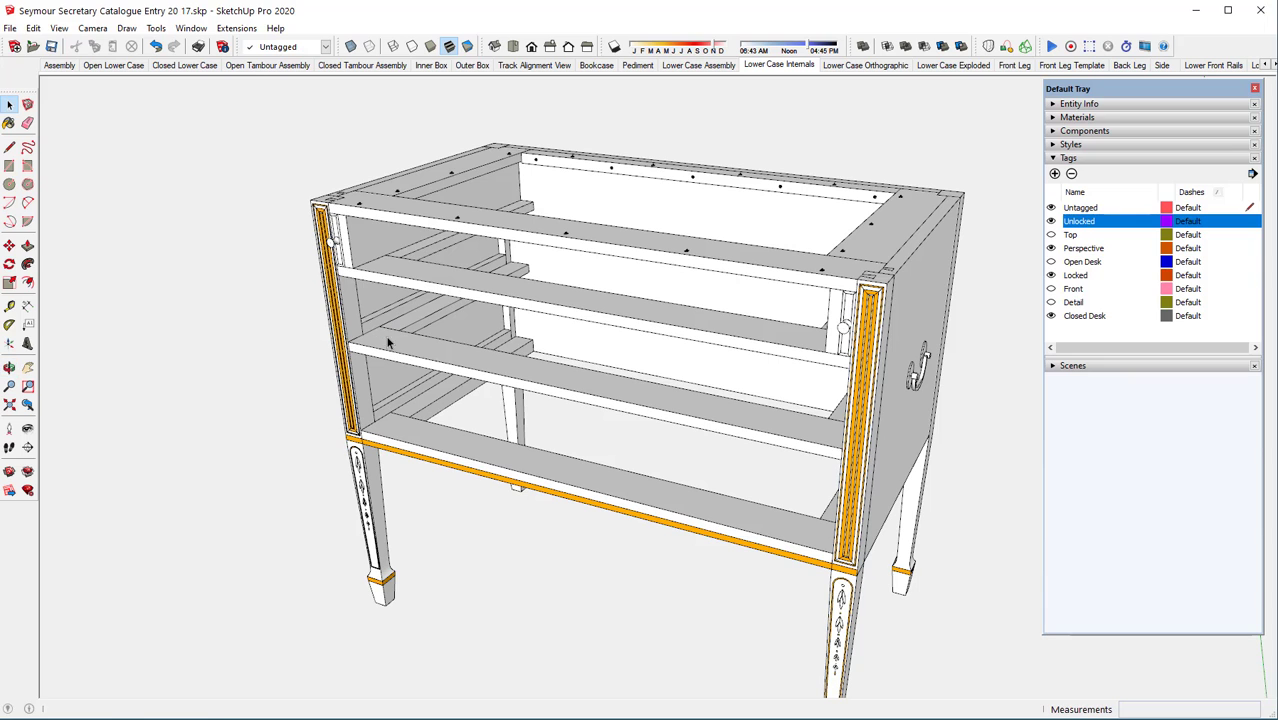
pyautogui.scroll(2, 395, 347)
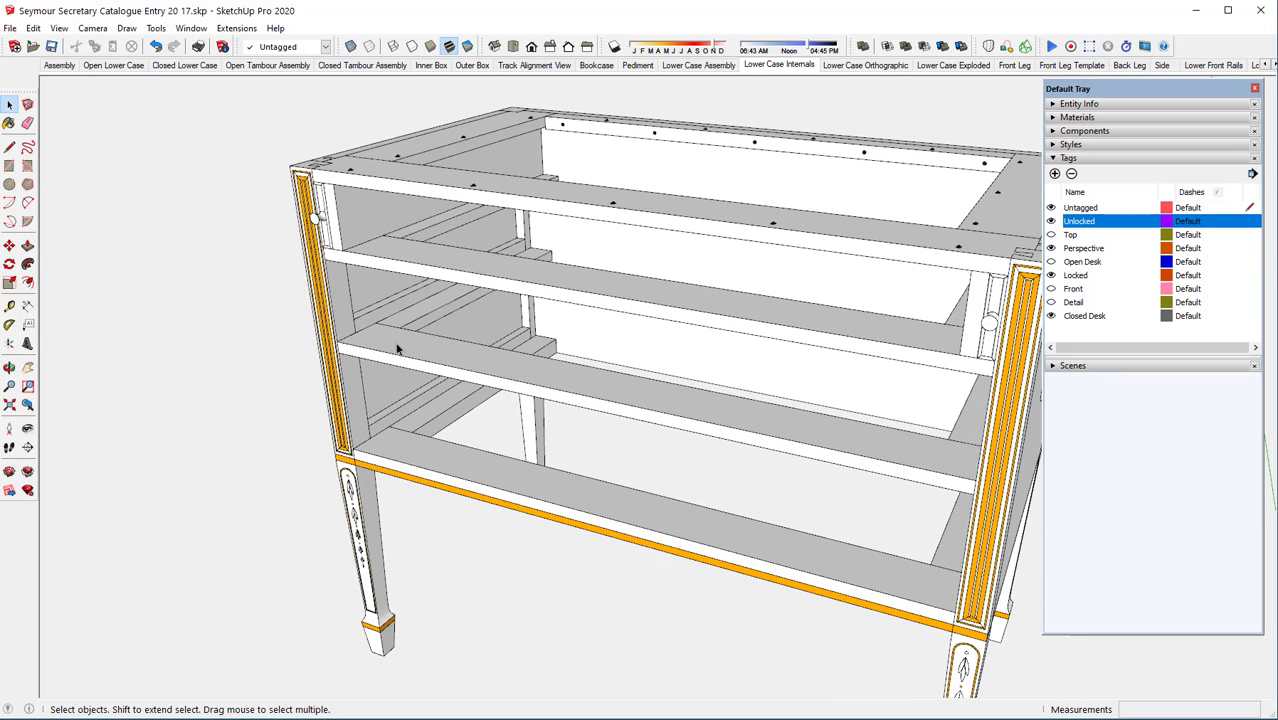
pyautogui.scroll(-3, 335, 322)
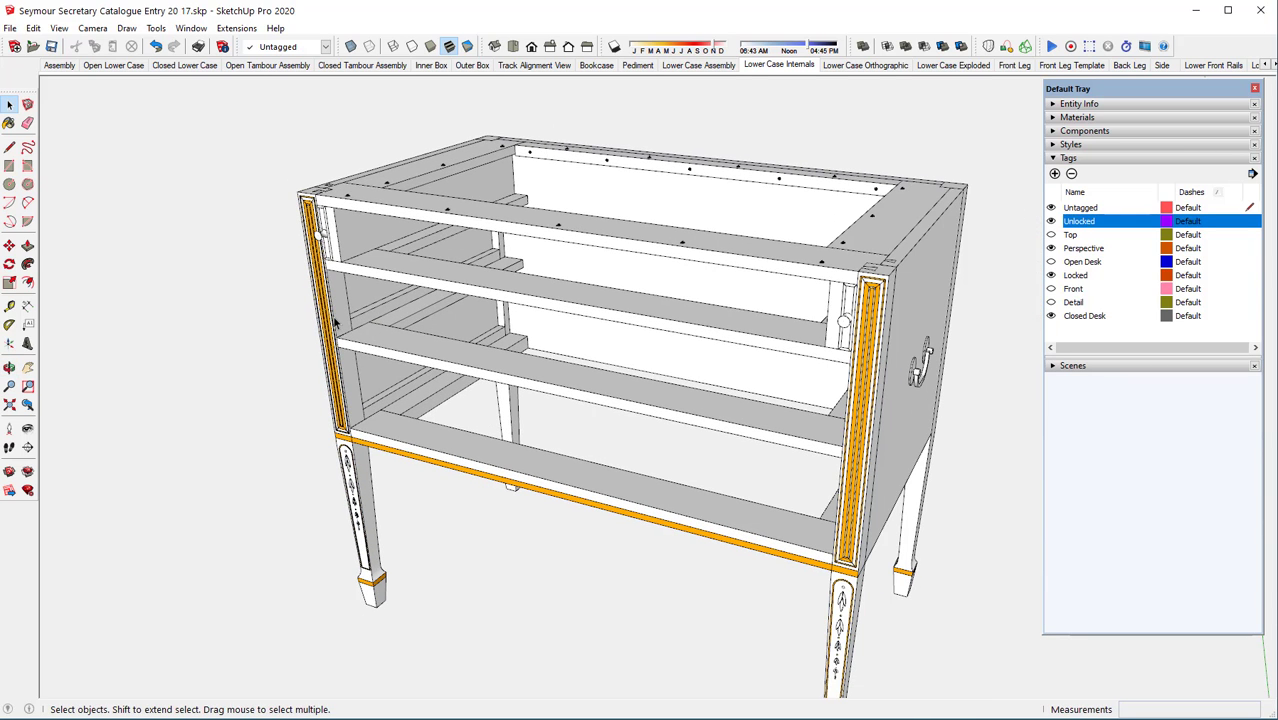
pyautogui.scroll(2, 916, 251)
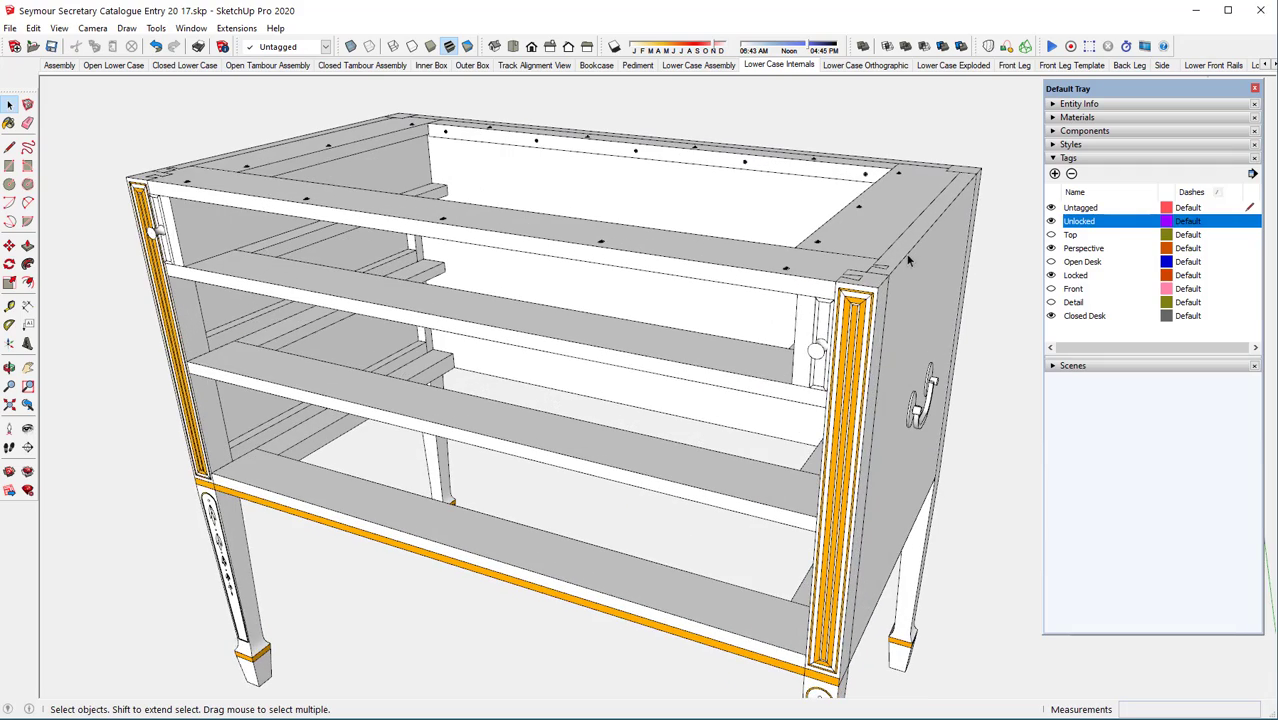
# Examine the dovetailed top rails at the lower case's right front corner and their screw holes from above.
pyautogui.scroll(1, 882, 282)
pyautogui.moveTo(882, 282); pyautogui.dragTo(769, 363, button='middle')
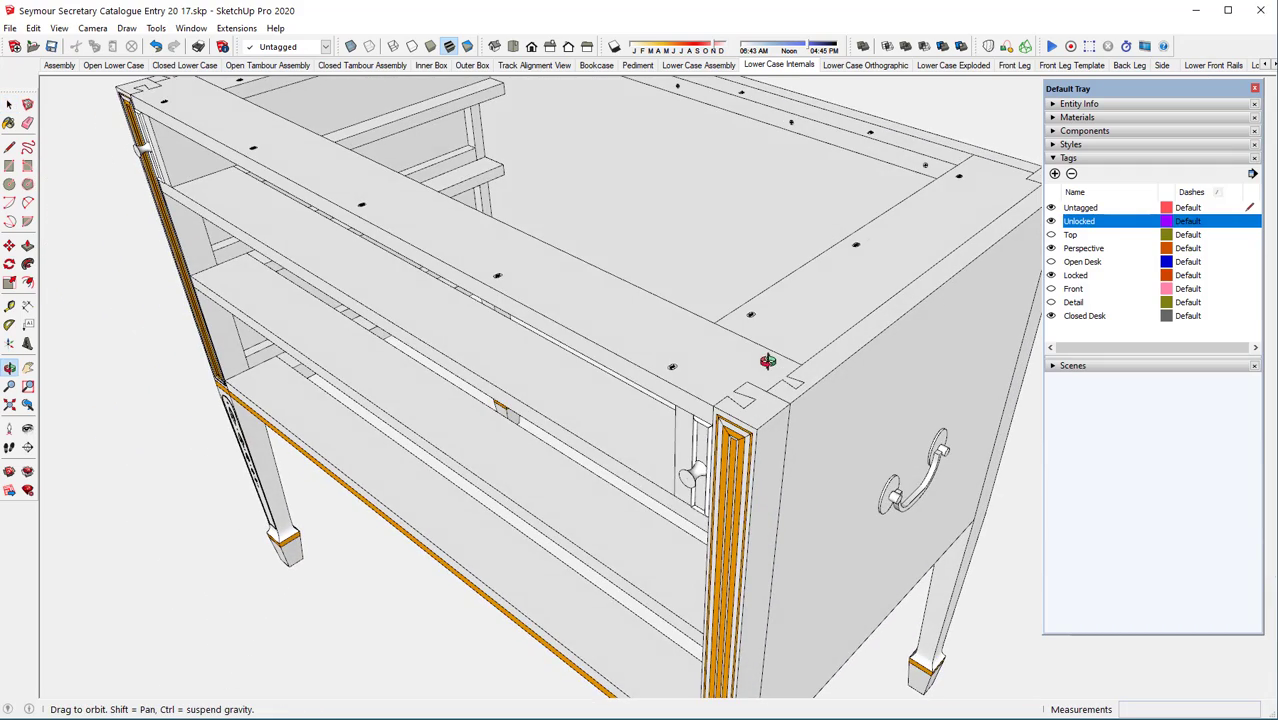
pyautogui.scroll(1, 770, 366)
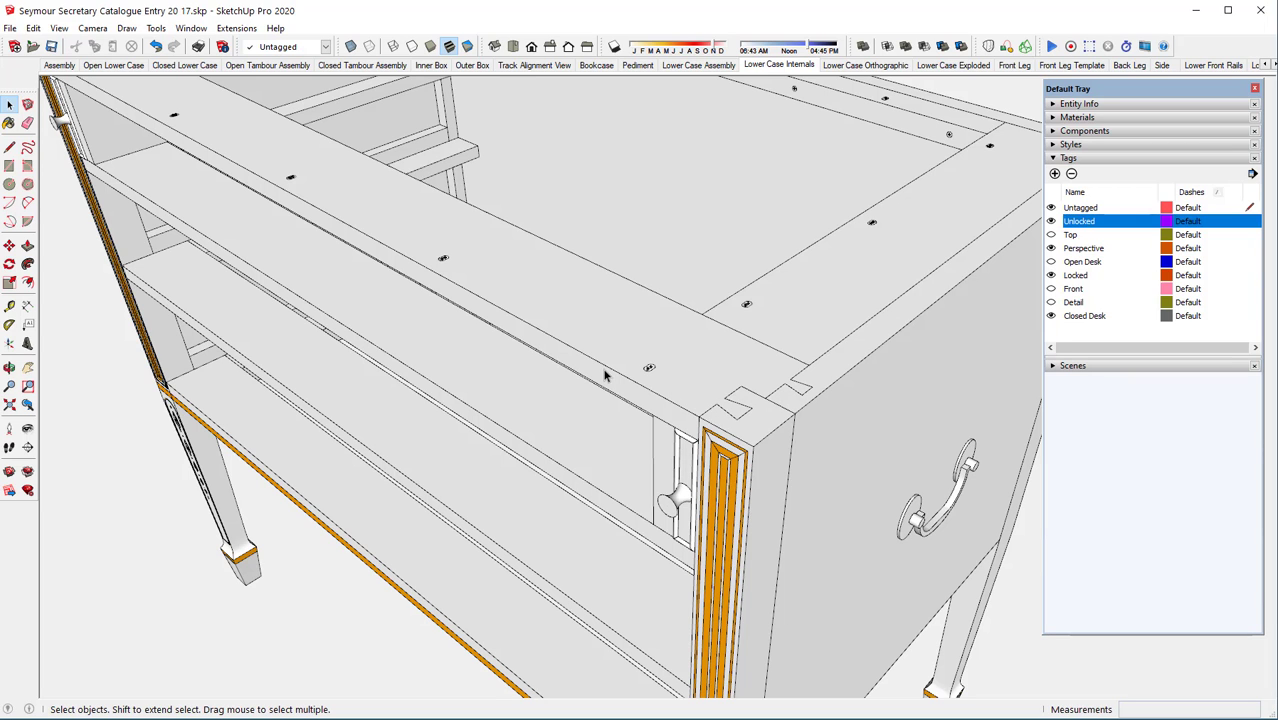
pyautogui.scroll(-1, 538, 346)
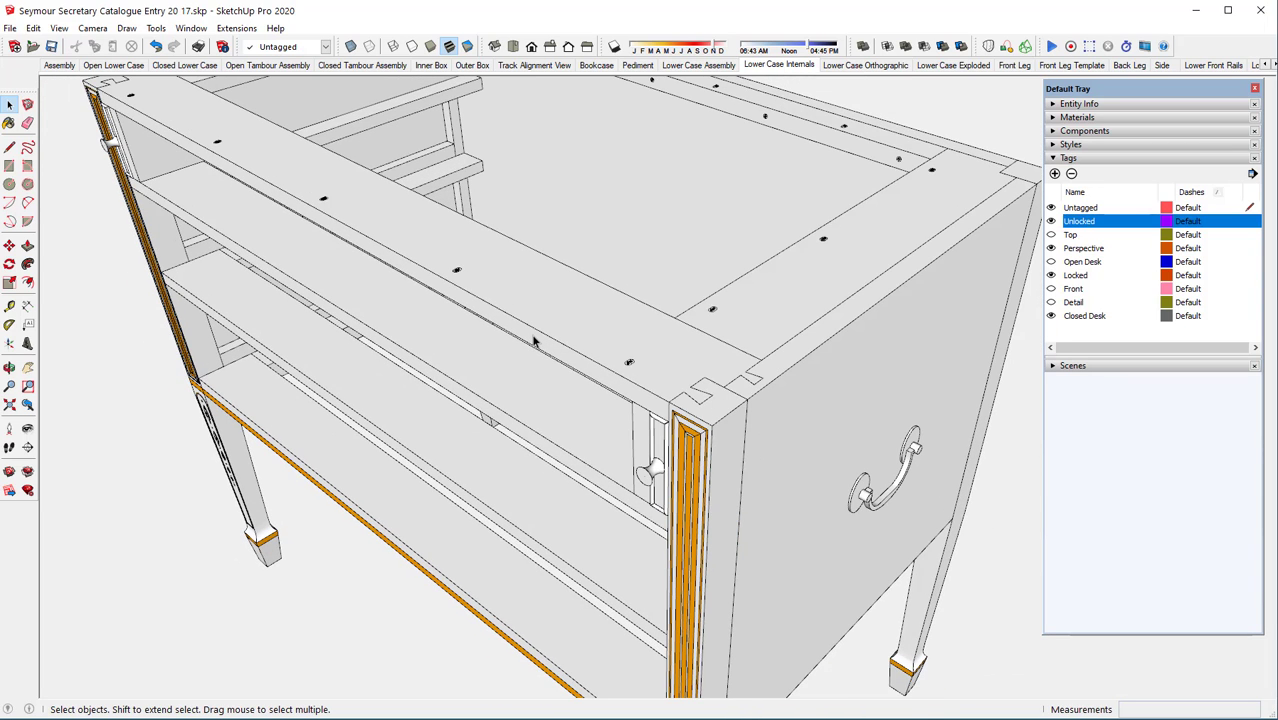
pyautogui.scroll(1, 718, 313)
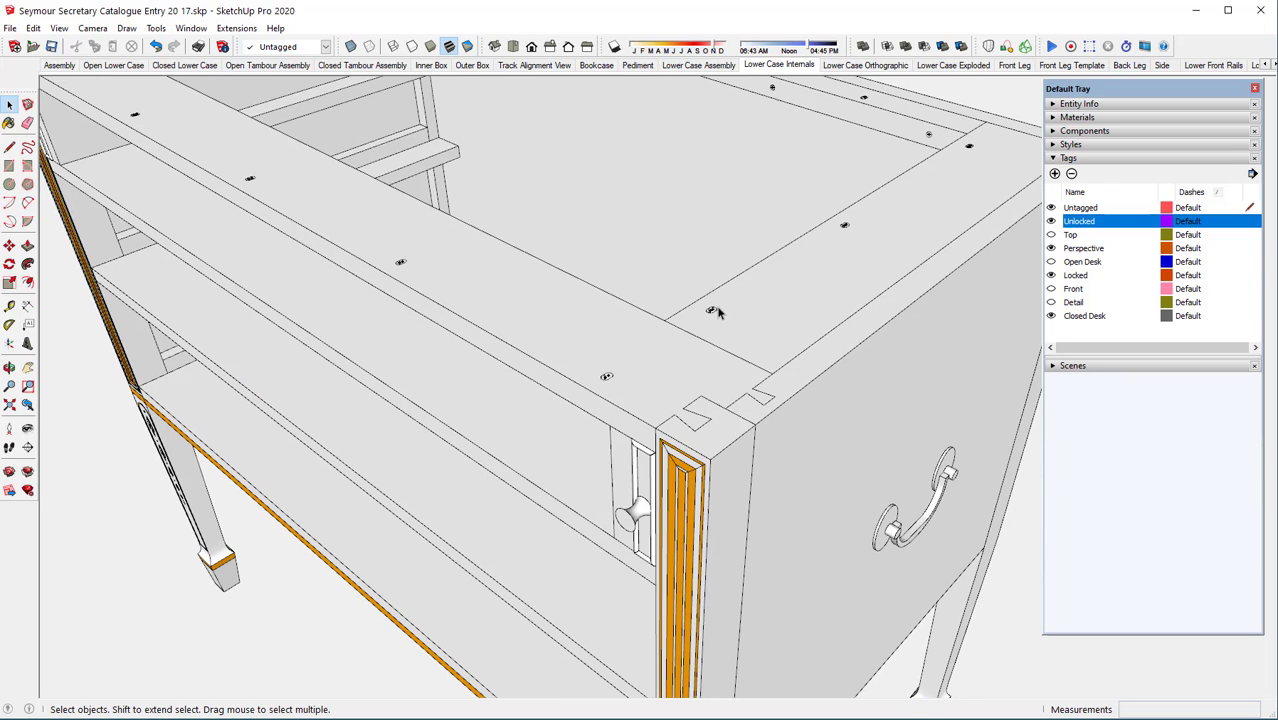
pyautogui.scroll(1, 718, 313)
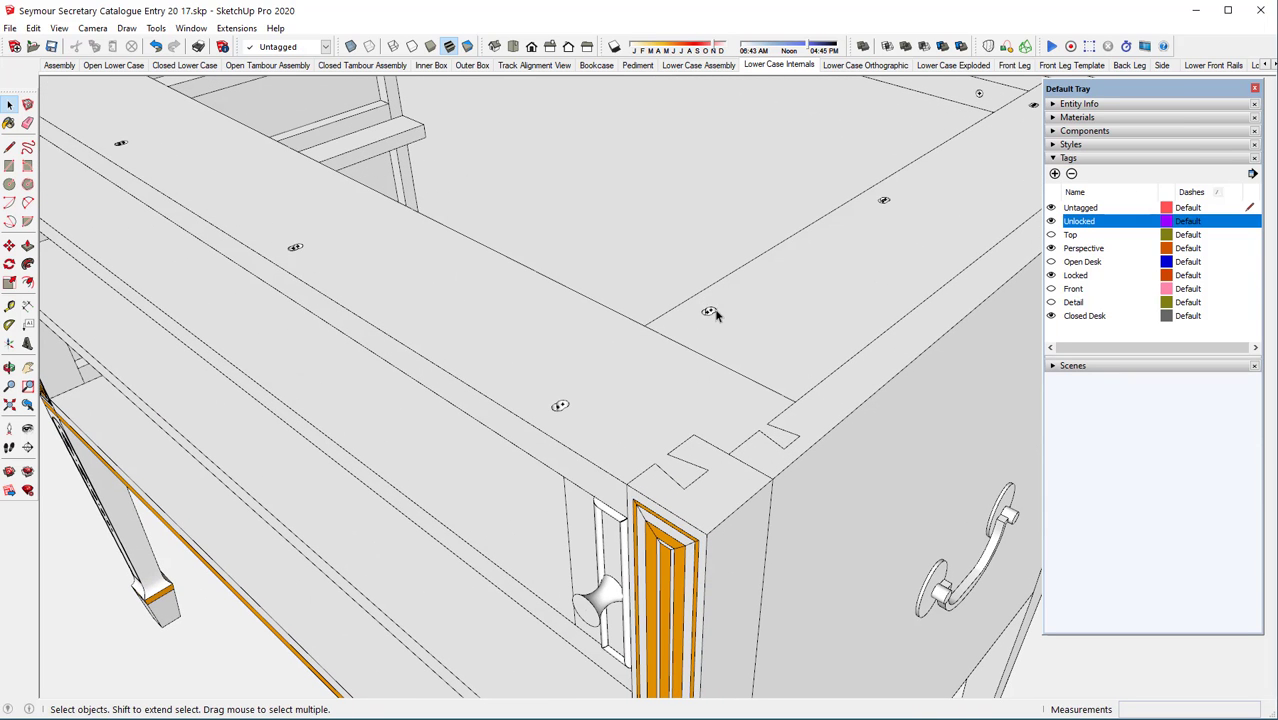
pyautogui.moveTo(656, 354); pyautogui.dragTo(726, 326, button='middle')
pyautogui.scroll(1, 738, 317)
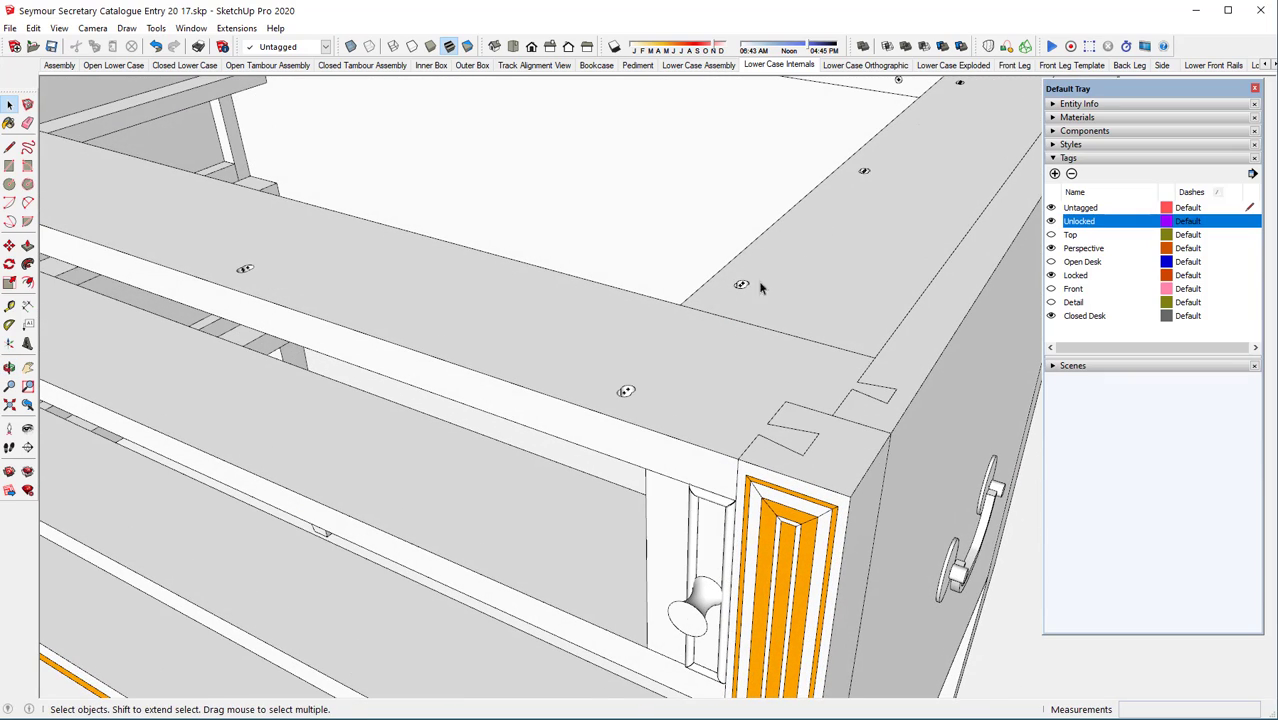
# View the whole lower case frame, from the dovetailed corner out to the legs, and from a lower front angle.
pyautogui.scroll(-2, 665, 346)
pyautogui.scroll(-1, 665, 349)
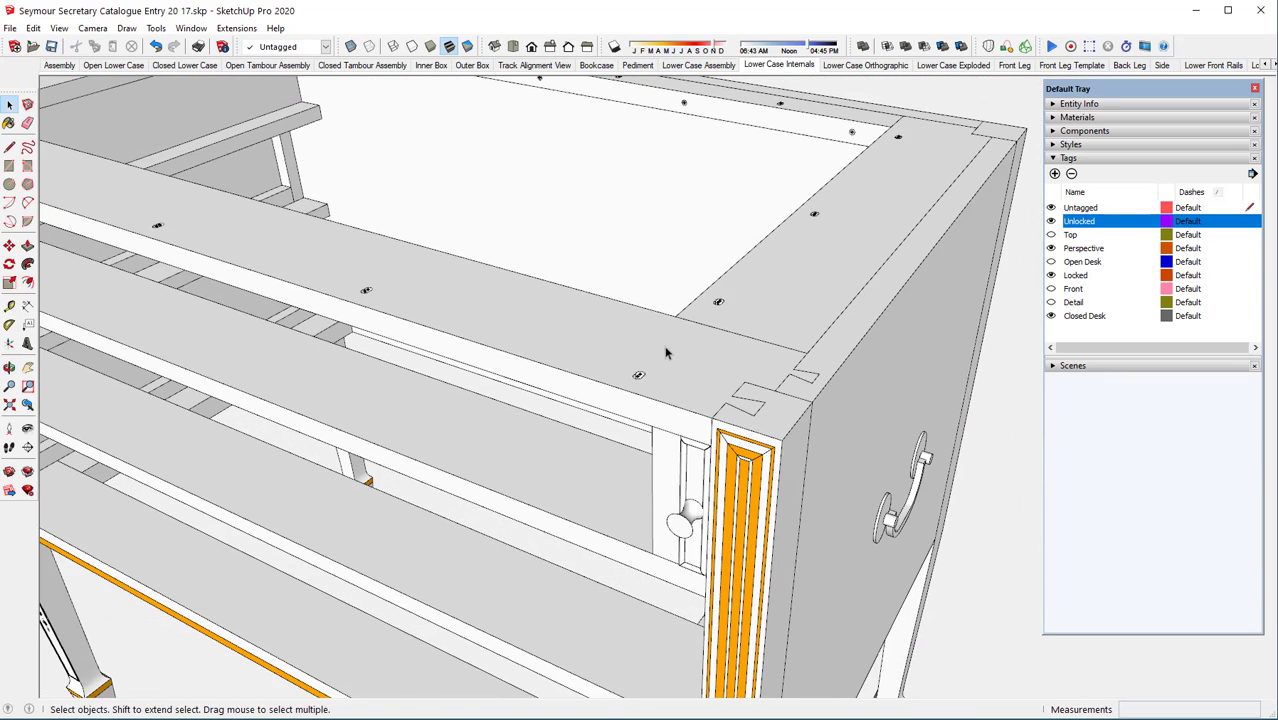
pyautogui.scroll(-1, 682, 344)
pyautogui.scroll(-2, 683, 346)
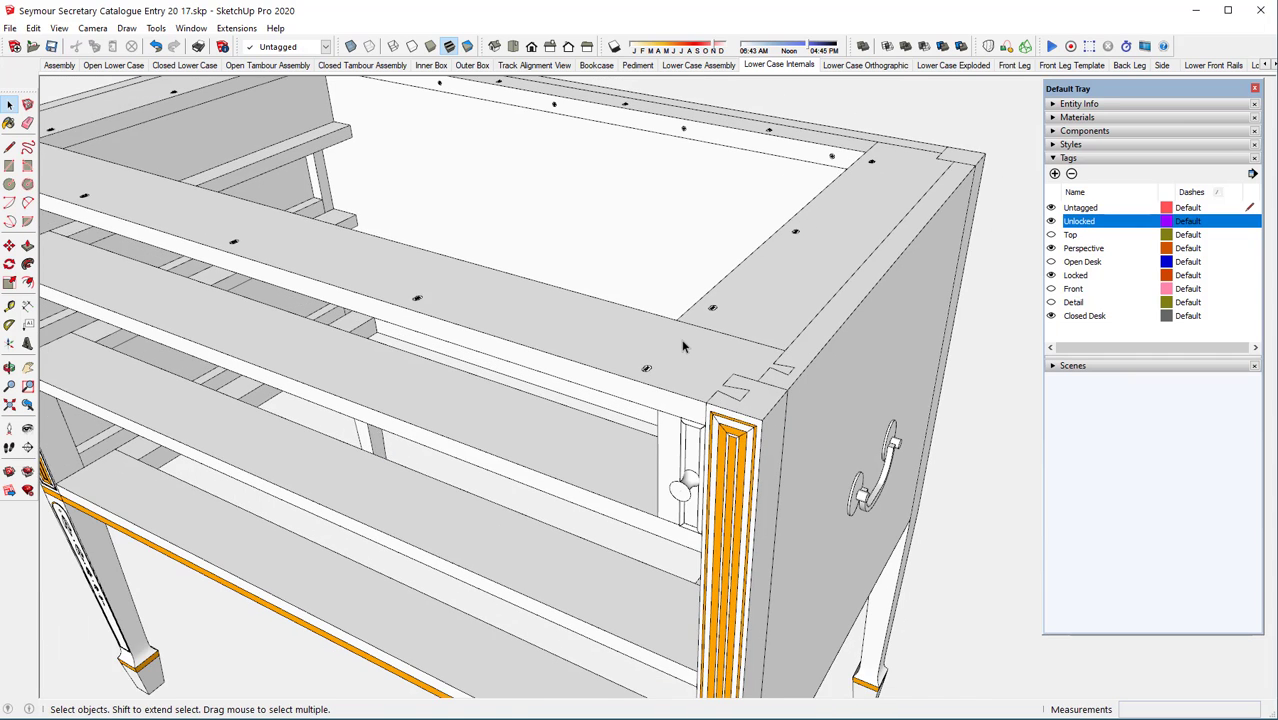
pyautogui.scroll(-2, 684, 344)
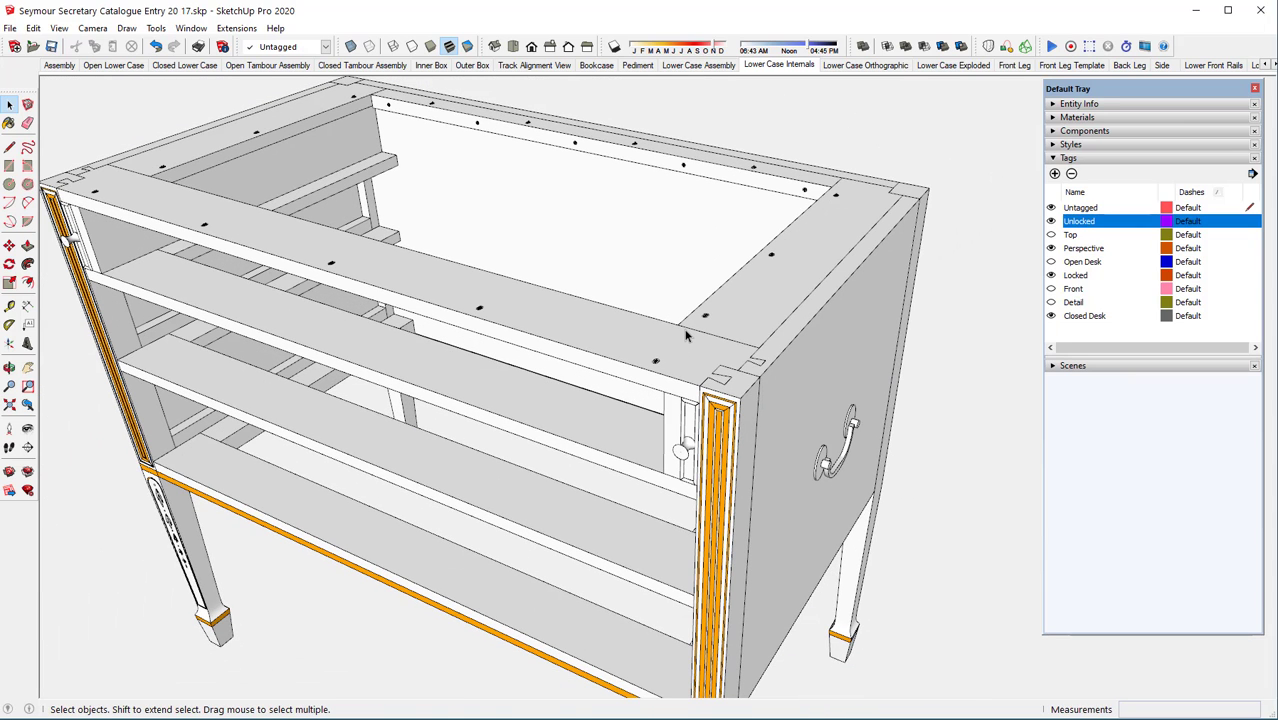
pyautogui.scroll(-2, 686, 336)
pyautogui.scroll(-2, 685, 340)
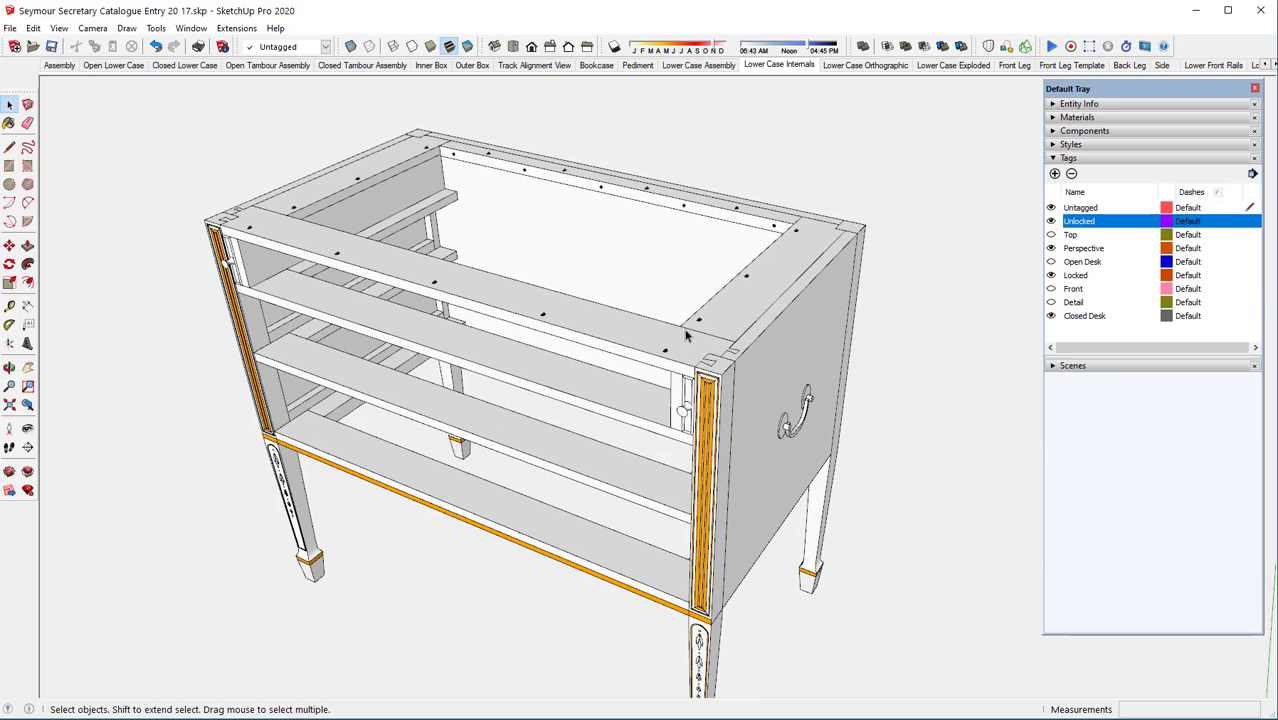
pyautogui.moveTo(685, 342); pyautogui.dragTo(713, 266, button='middle')
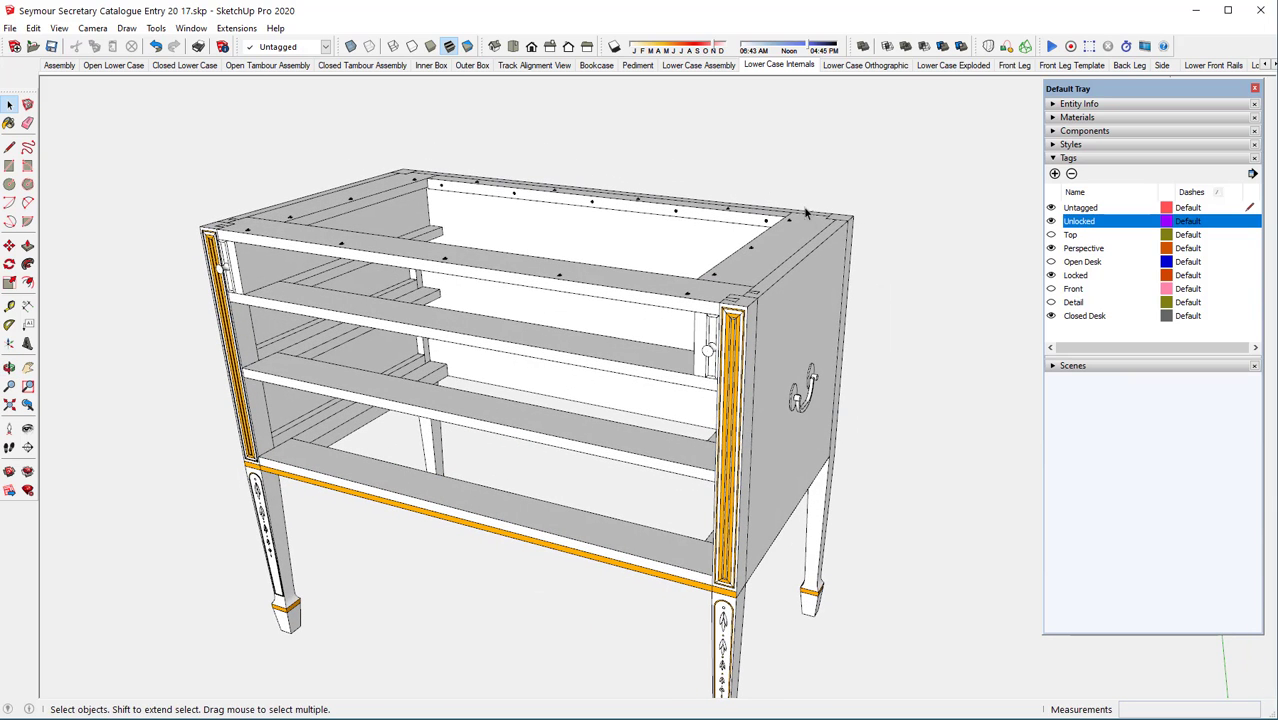
pyautogui.click(1088, 718)
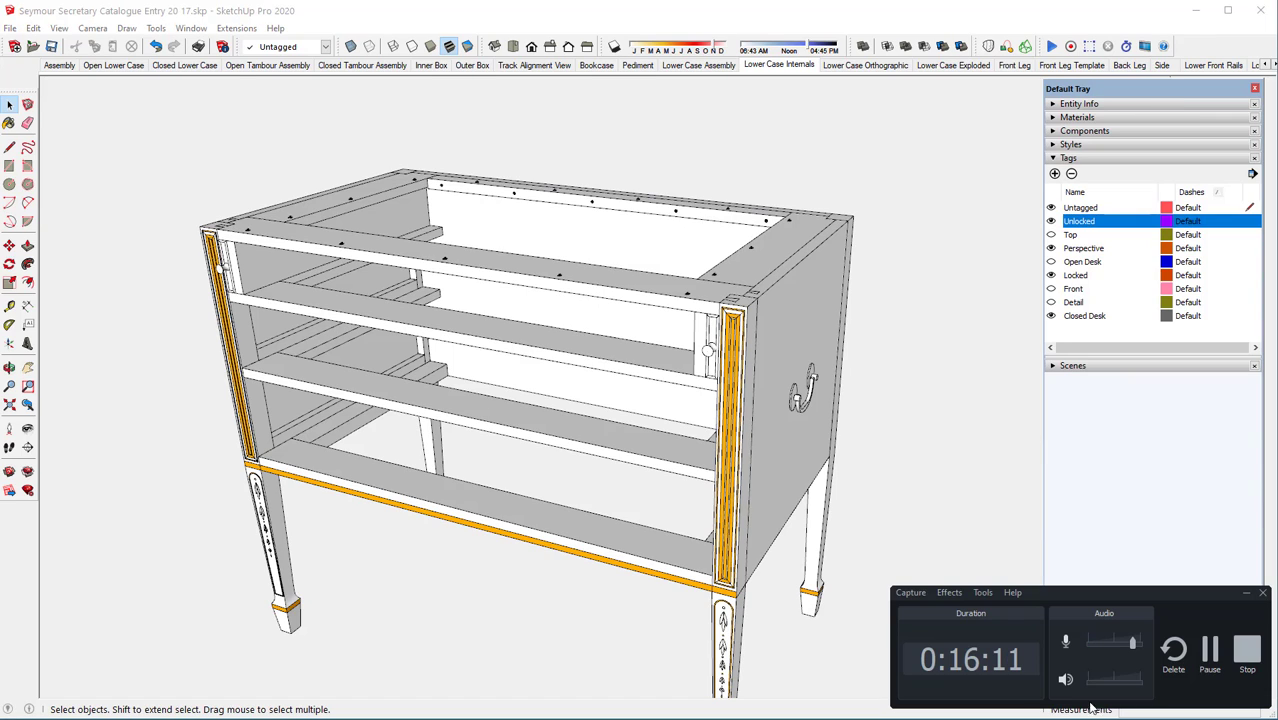